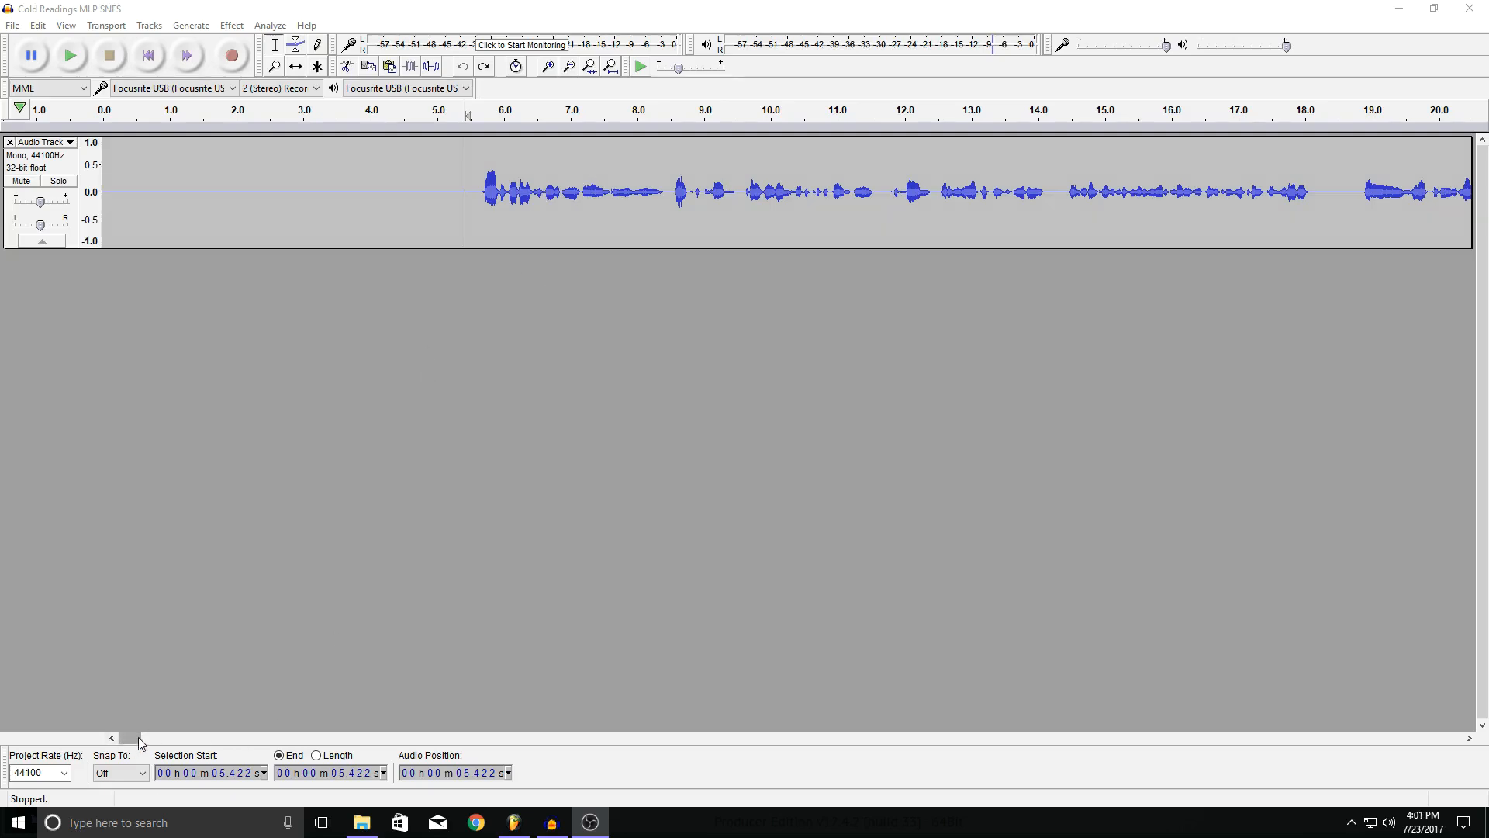
Examine the voice track's waveform at several zoom levels, from the full recording down to the detail around 10:06.
click(493, 460)
scroll(493, 459, down, 8)
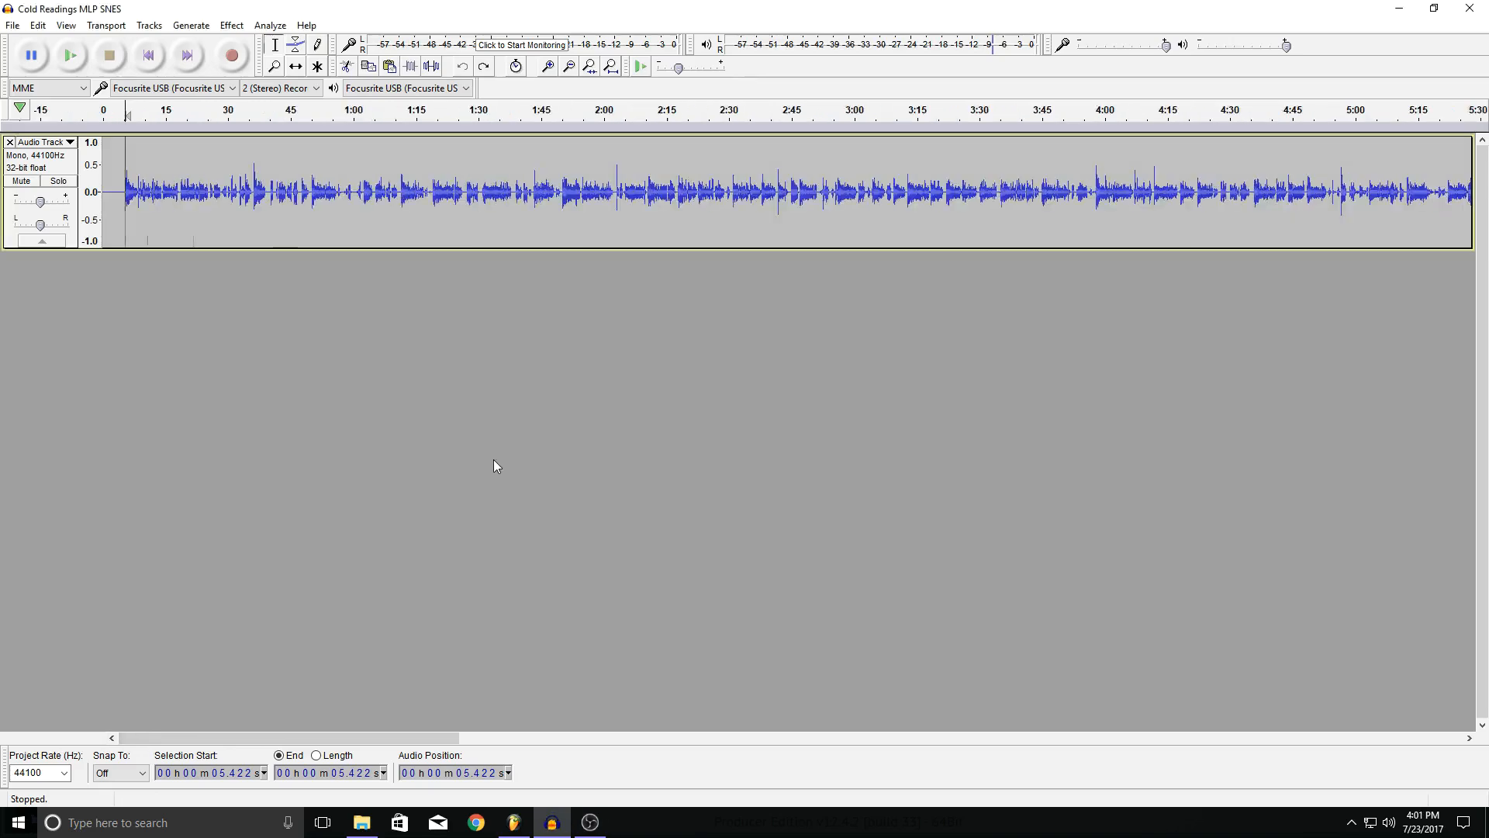
scroll(259, 220, up, 1)
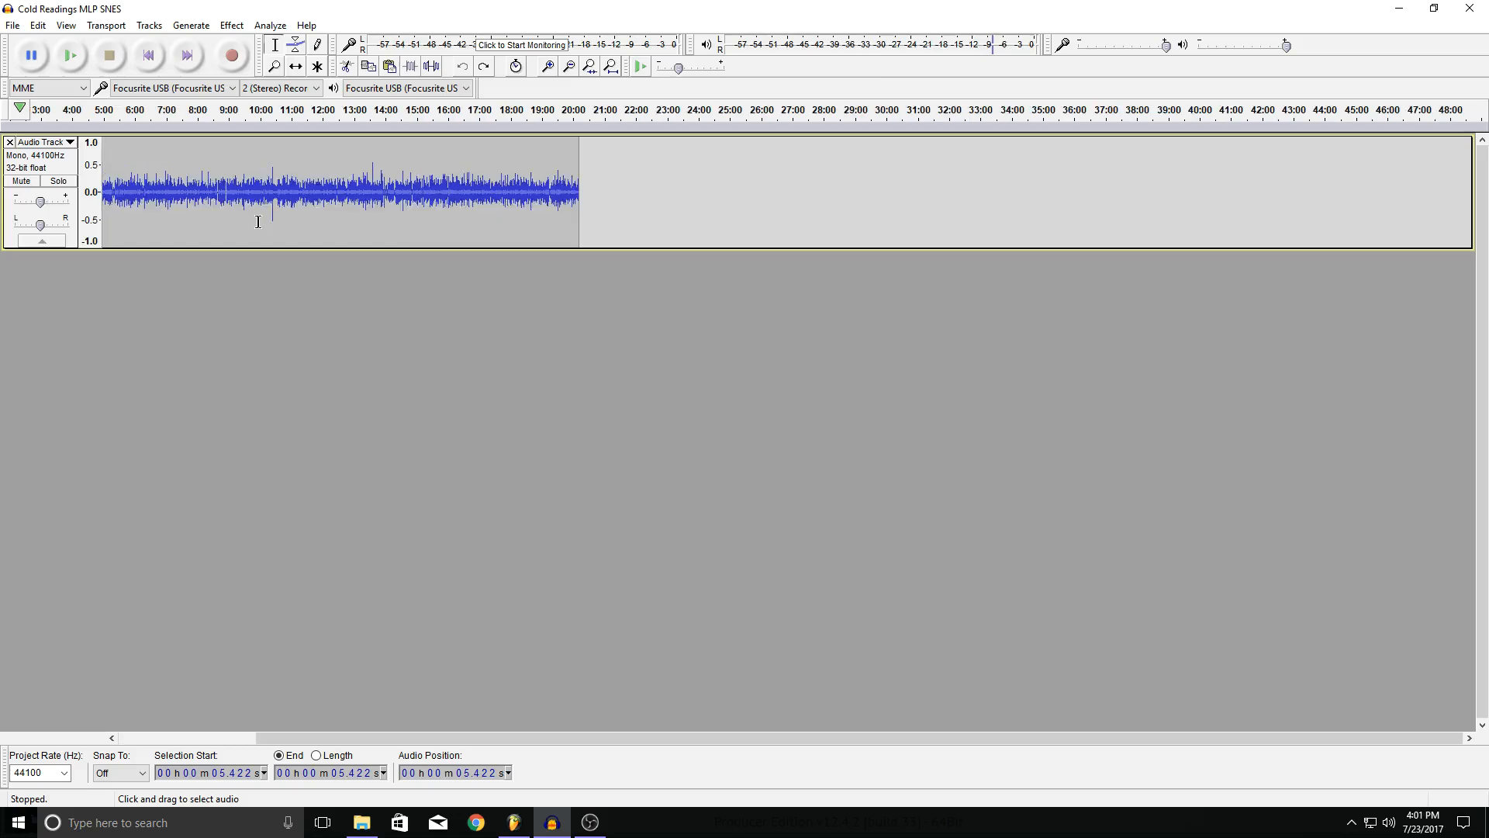
scroll(262, 222, up, 6)
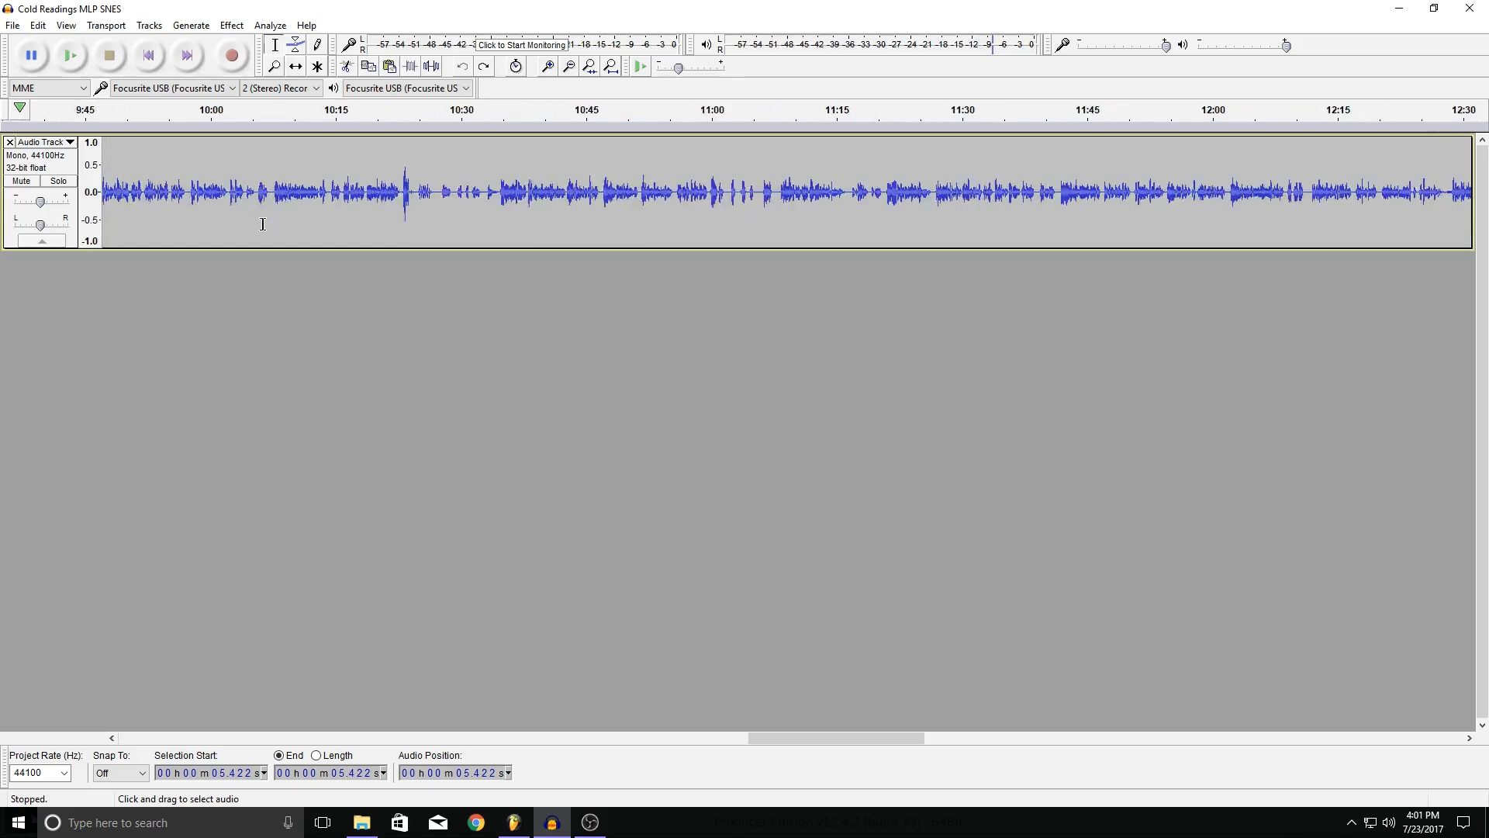
scroll(262, 223, up, 10)
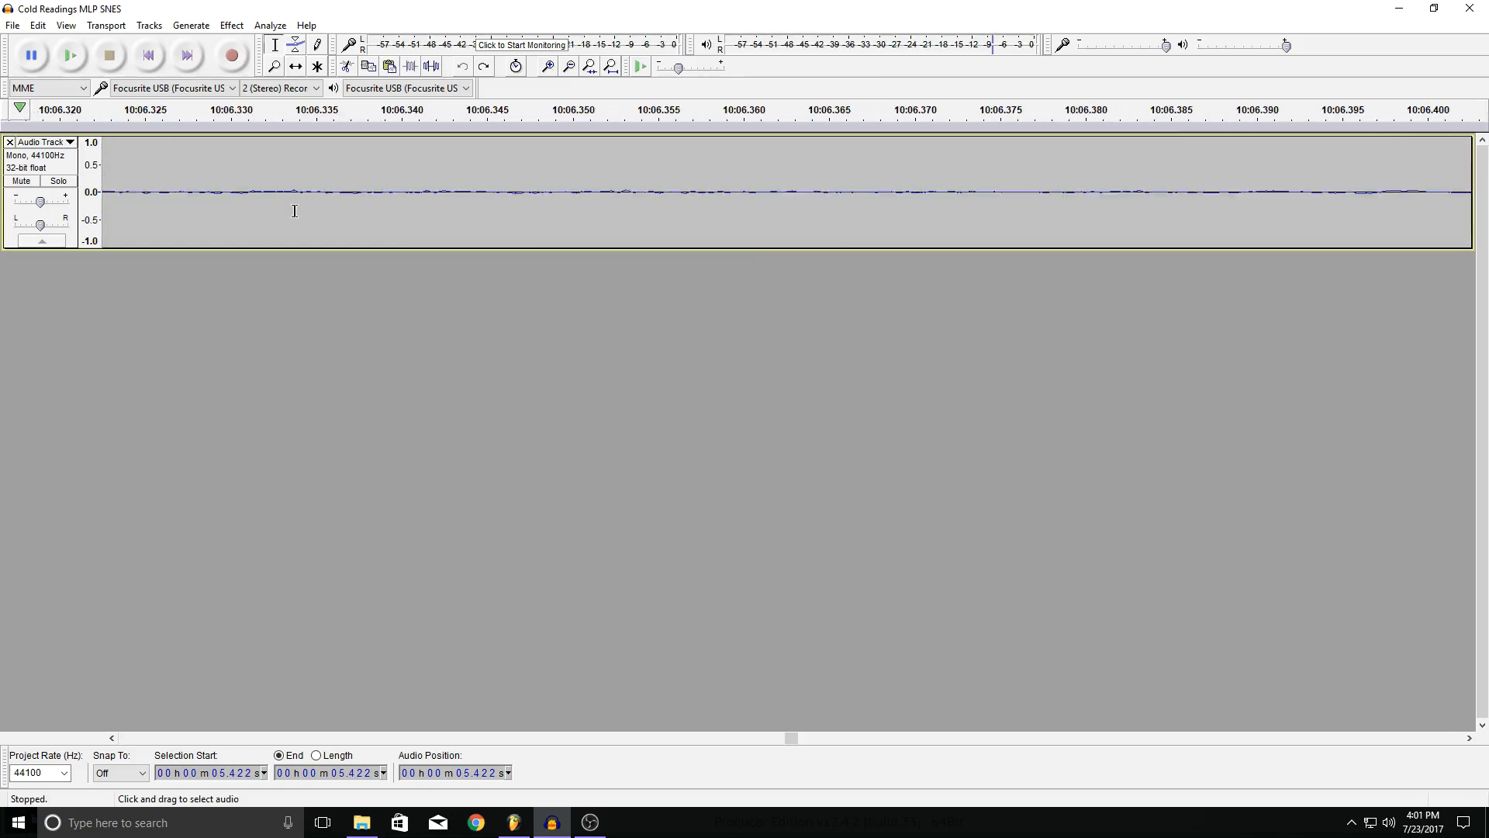
scroll(295, 210, down, 6)
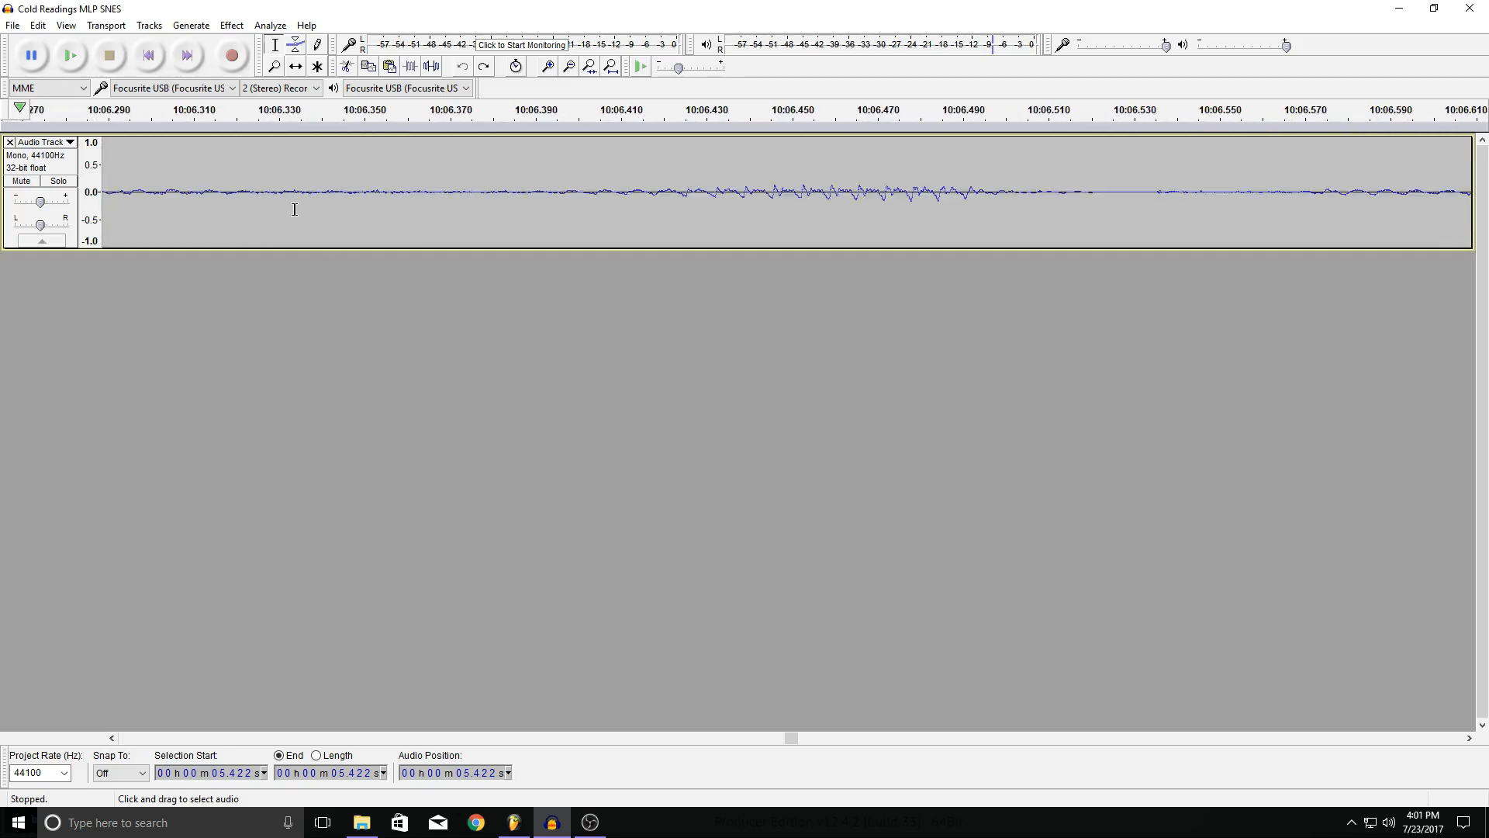
scroll(295, 210, down, 3)
scroll(295, 210, down, 3)
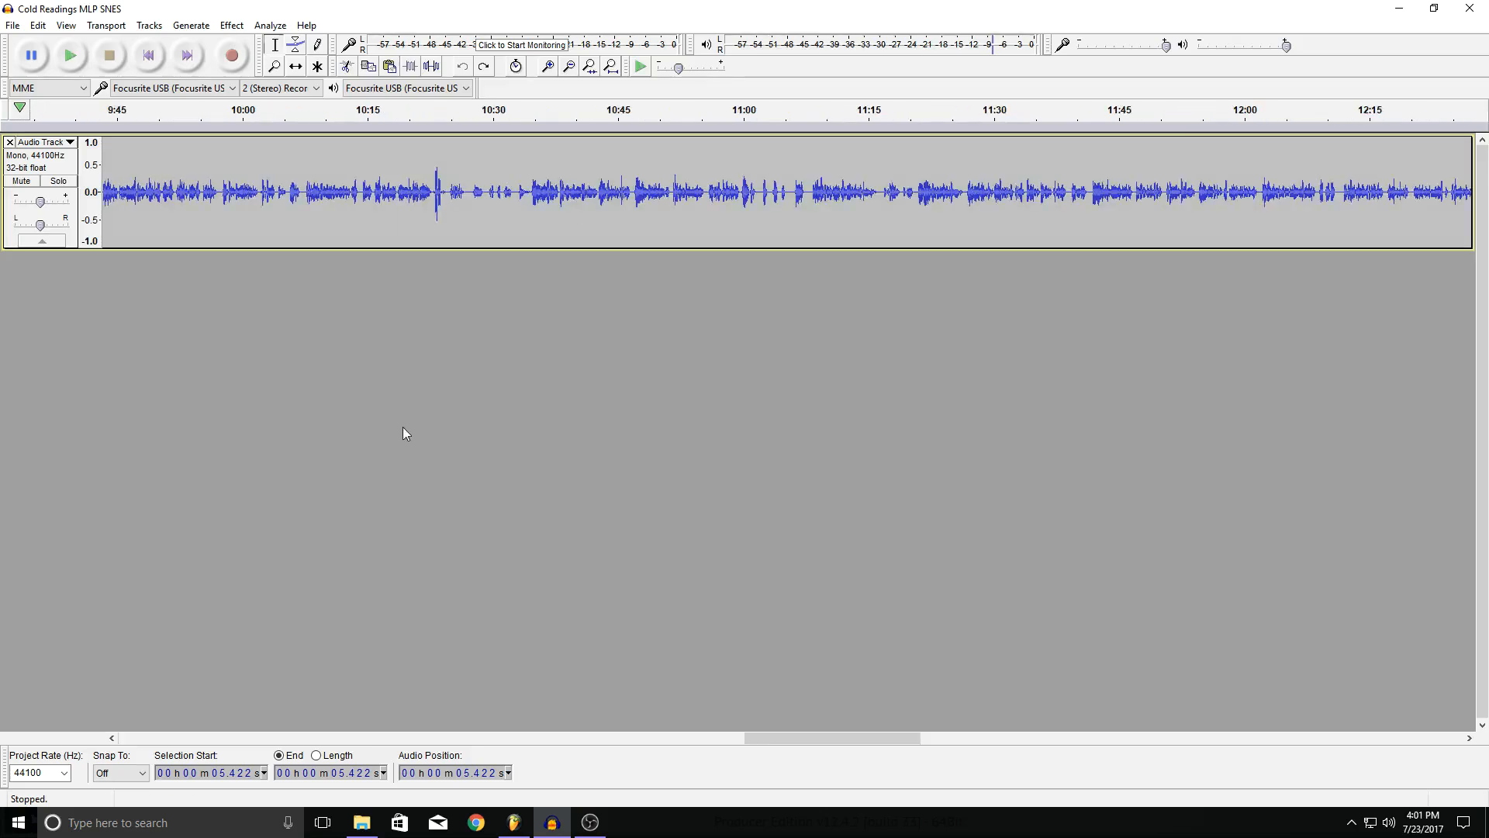
Return to the beginning of the track and play the unprocessed recording from the cursor at about 5.4 s.
drag(765, 737, 0, 596)
drag(62, 669, 132, 704)
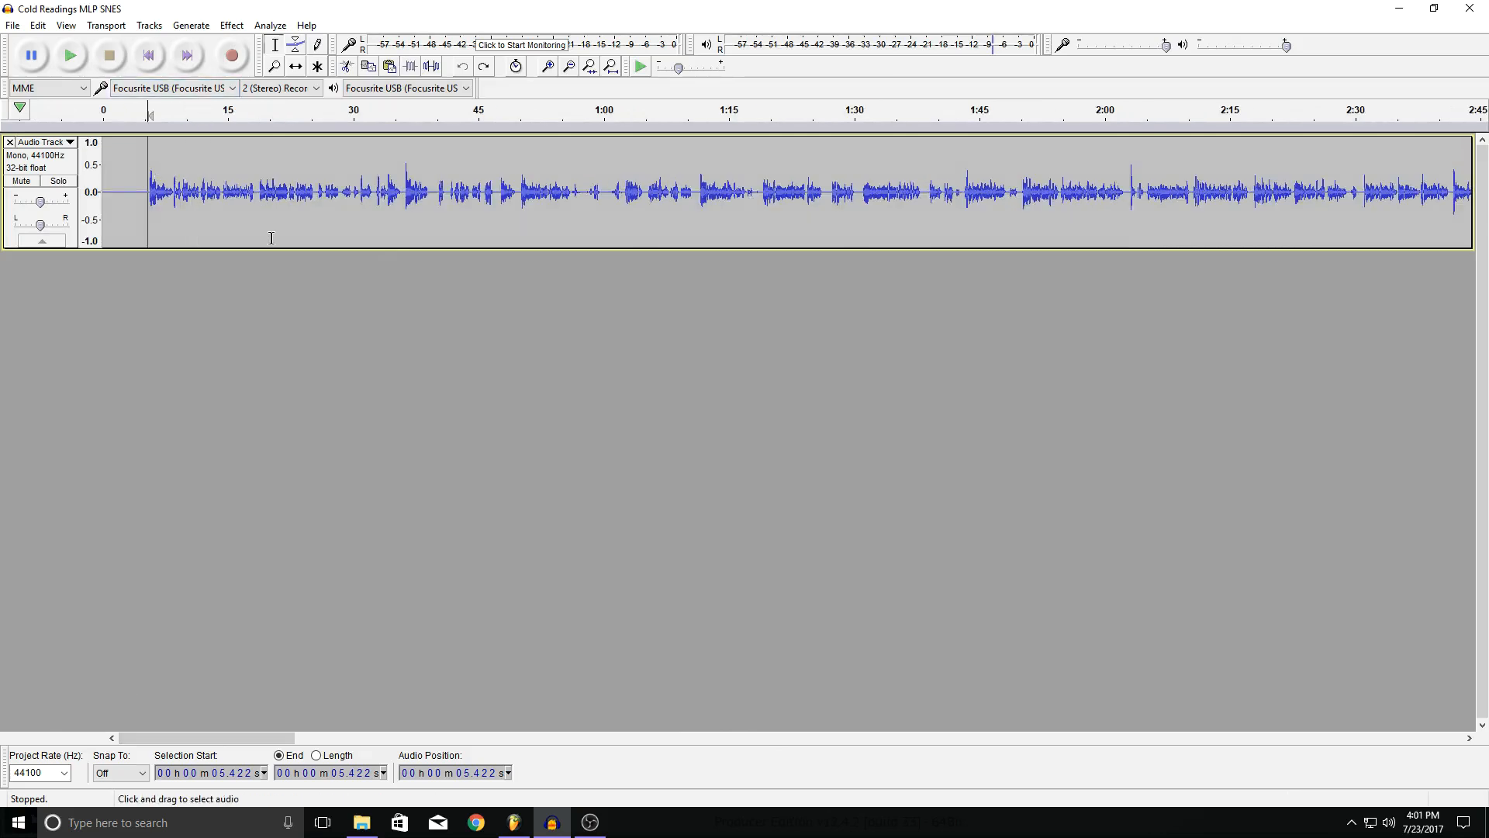
key(space)
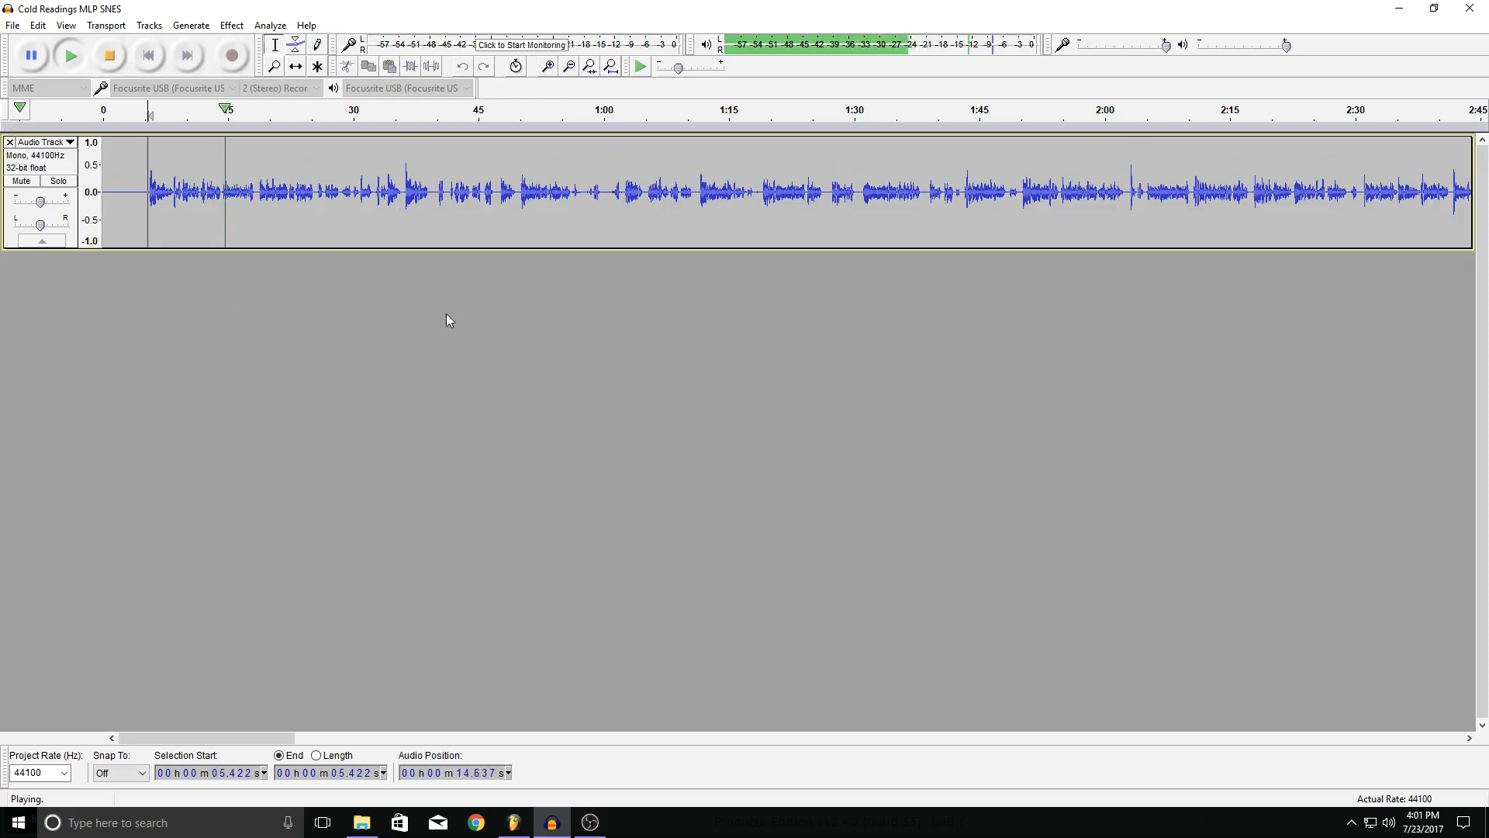
key(space)
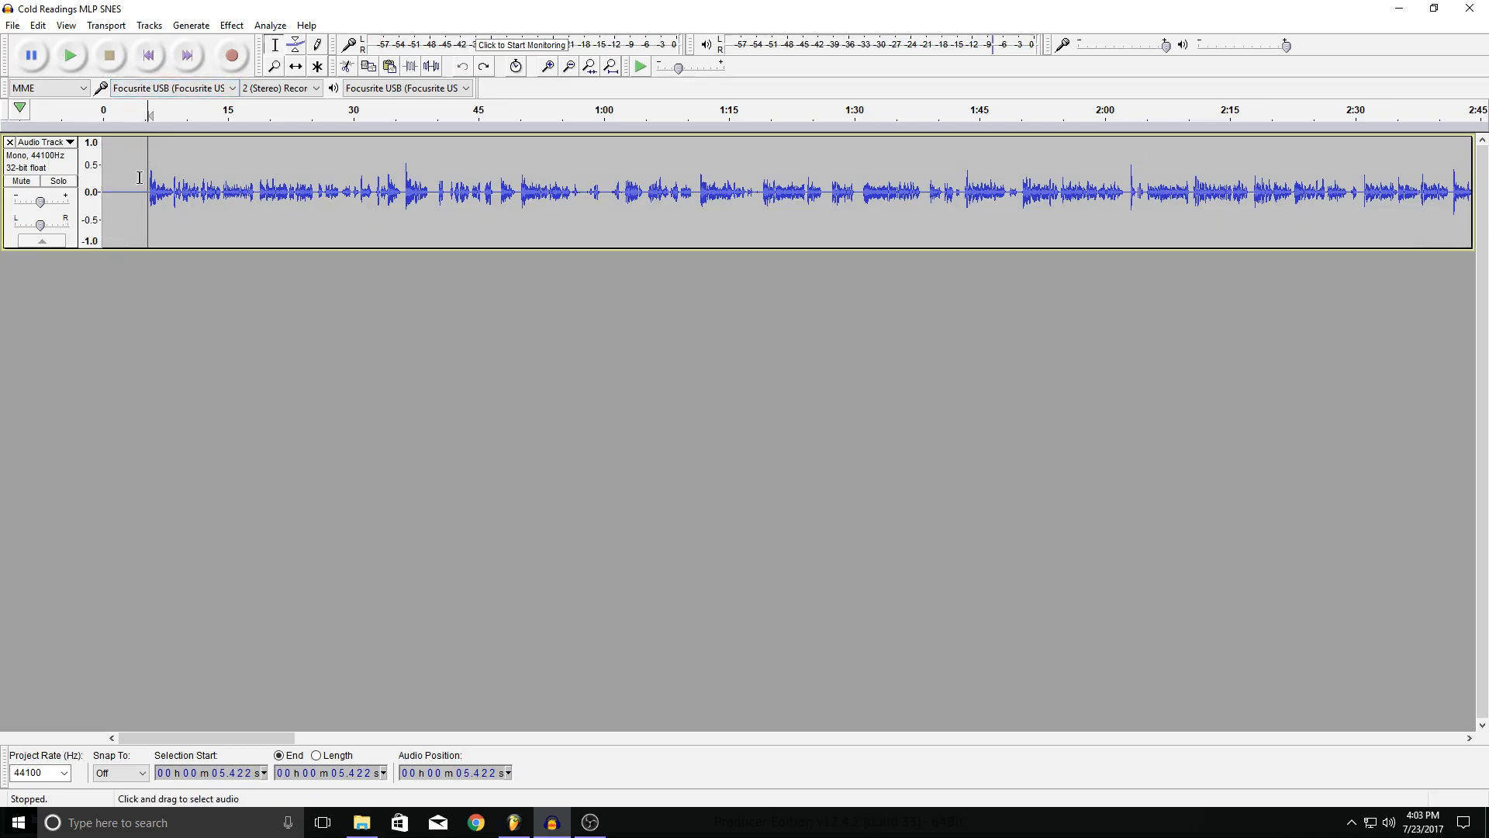
Select the silent lead-in from 0 to about 5.2 s and capture it as the Noise Reduction profile.
drag(137, 194, 101, 193)
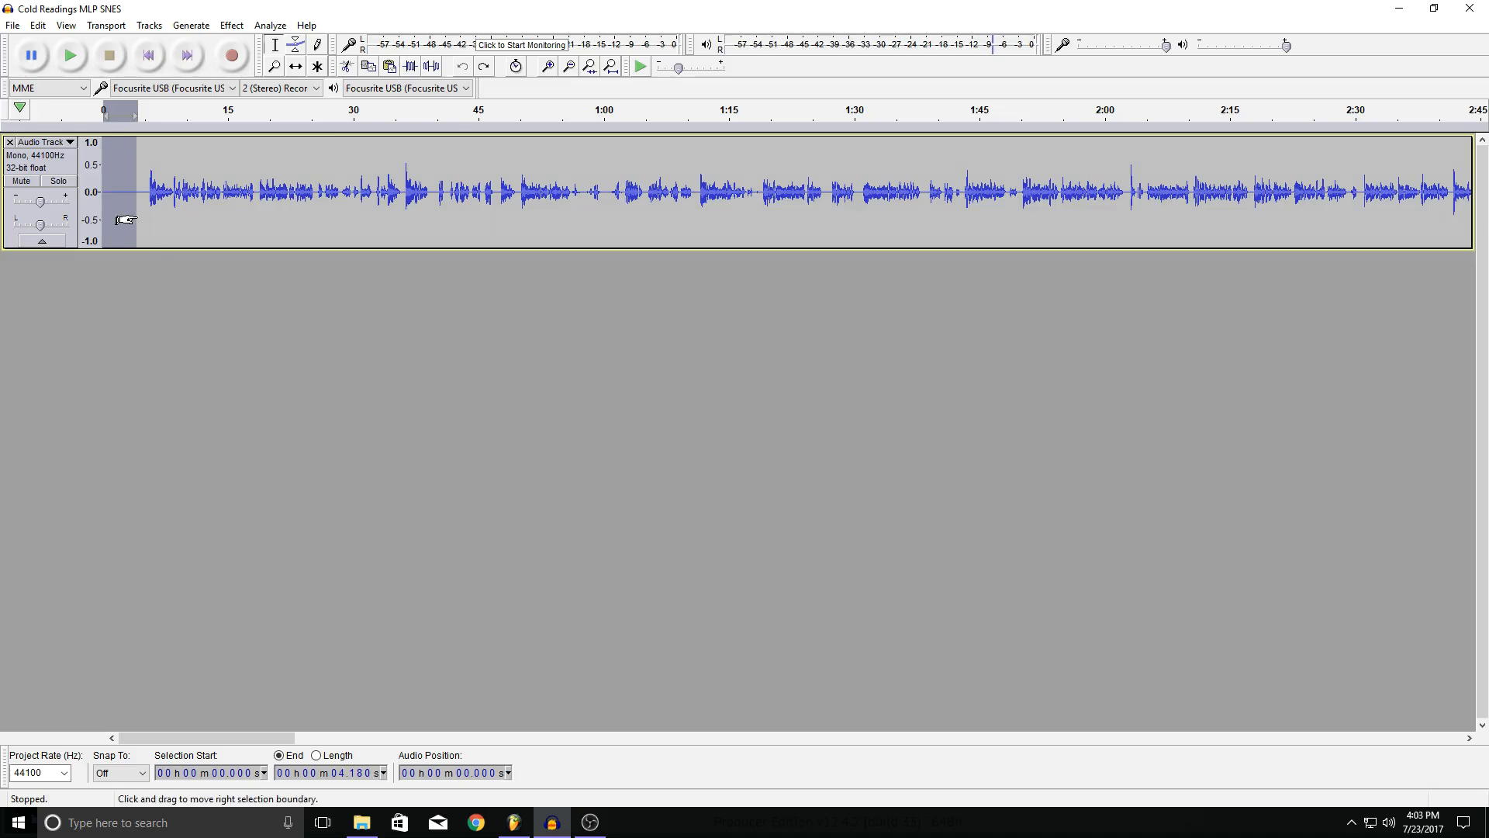
drag(136, 221, 145, 221)
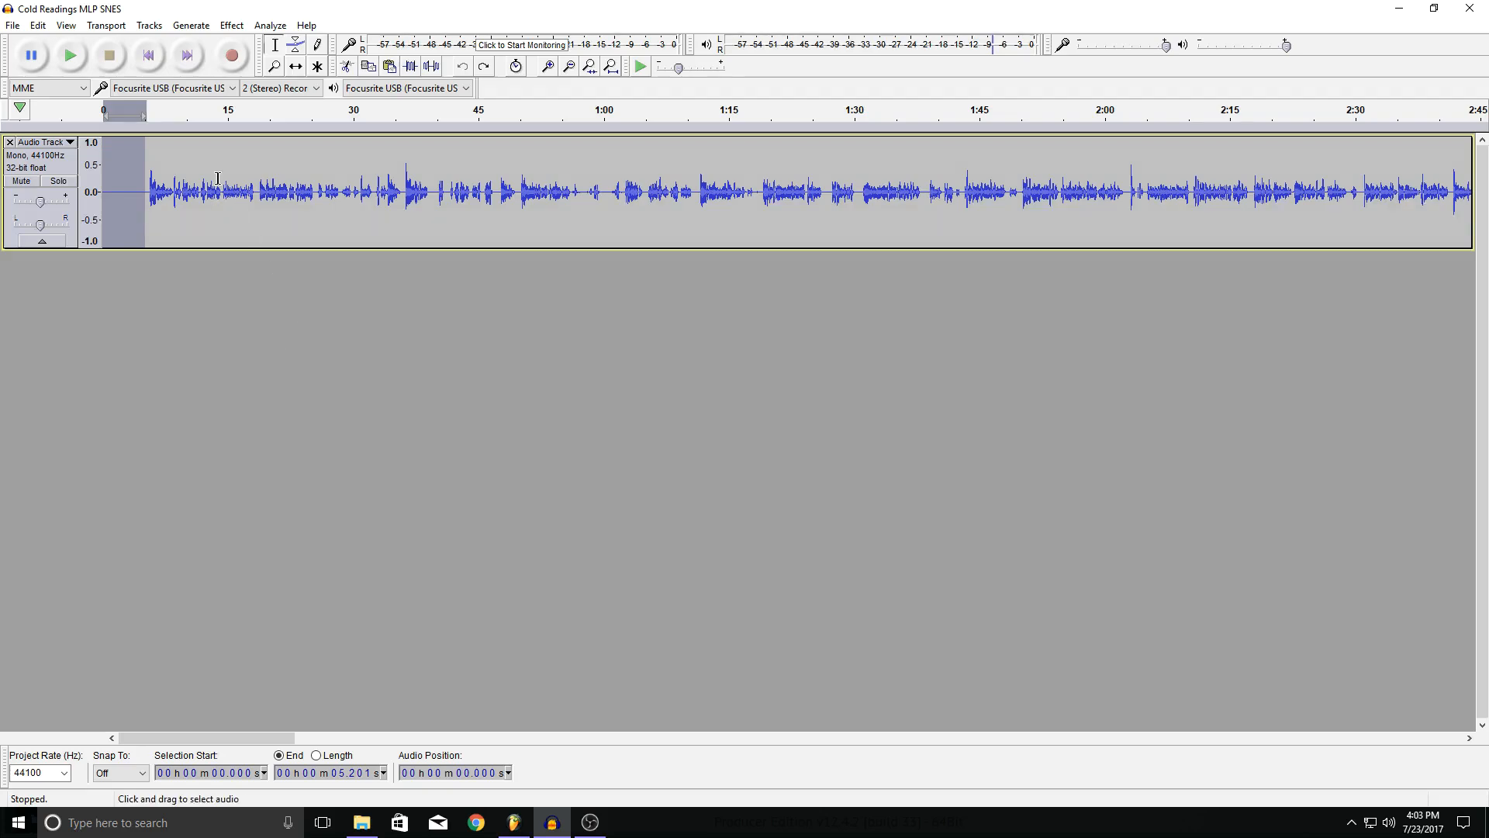
click(237, 27)
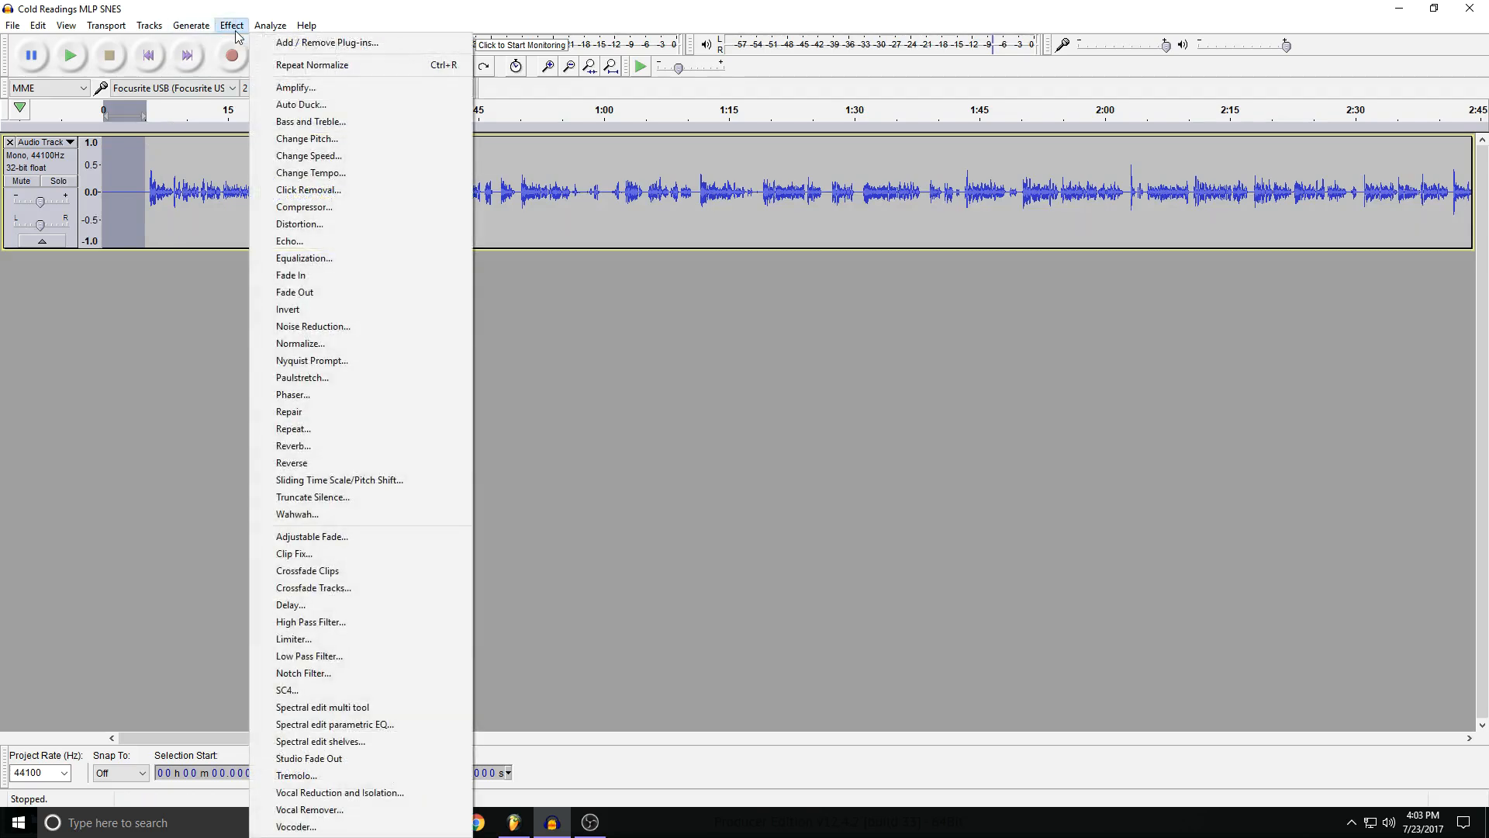
click(335, 324)
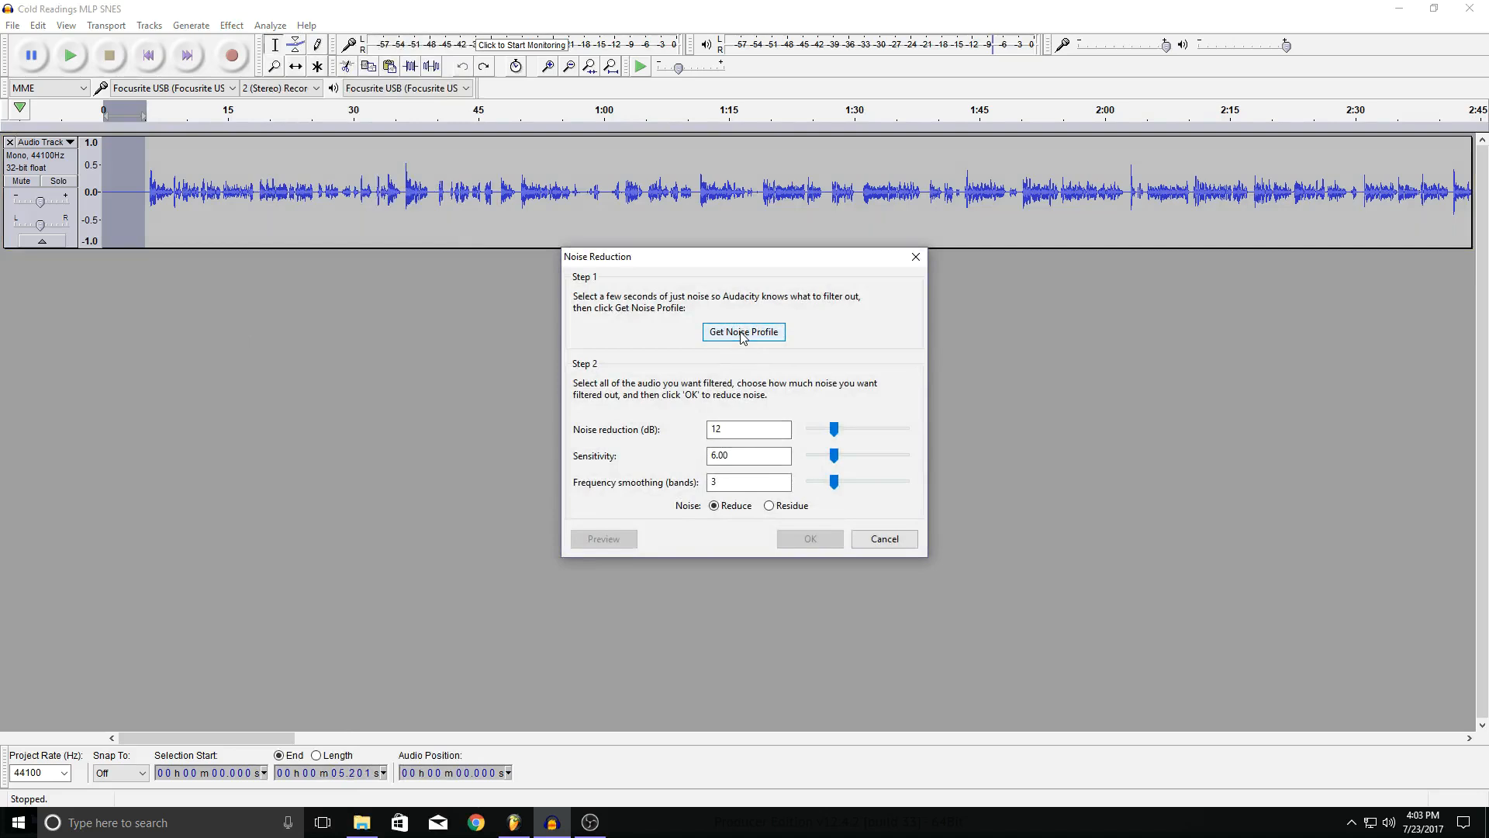
click(742, 333)
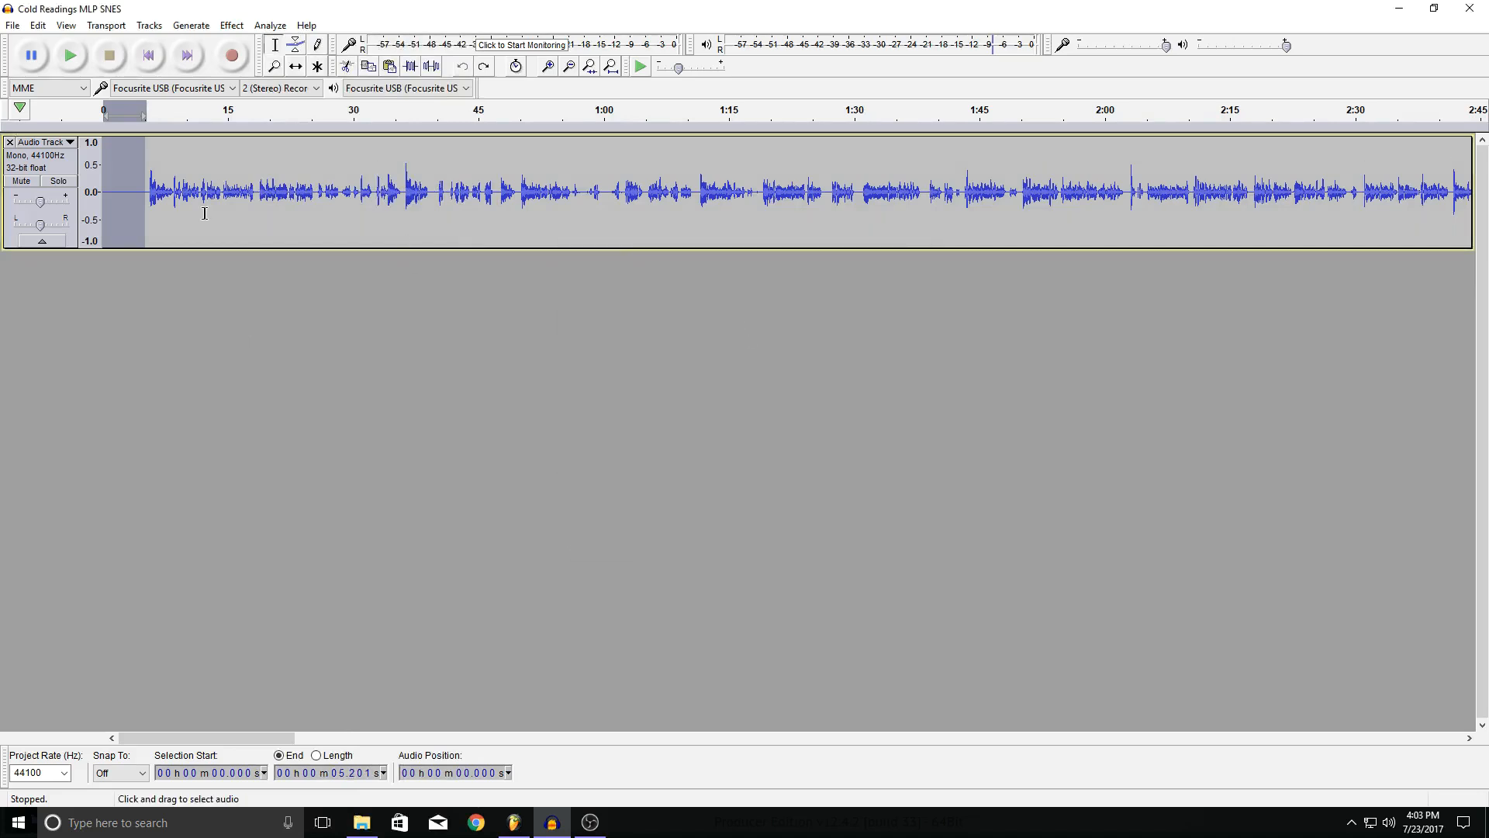
Apply Noise Reduction to the entire track with 15 dB reduction, sensitivity 6.00 and 3 frequency smoothing bands.
key(ctrl+a)
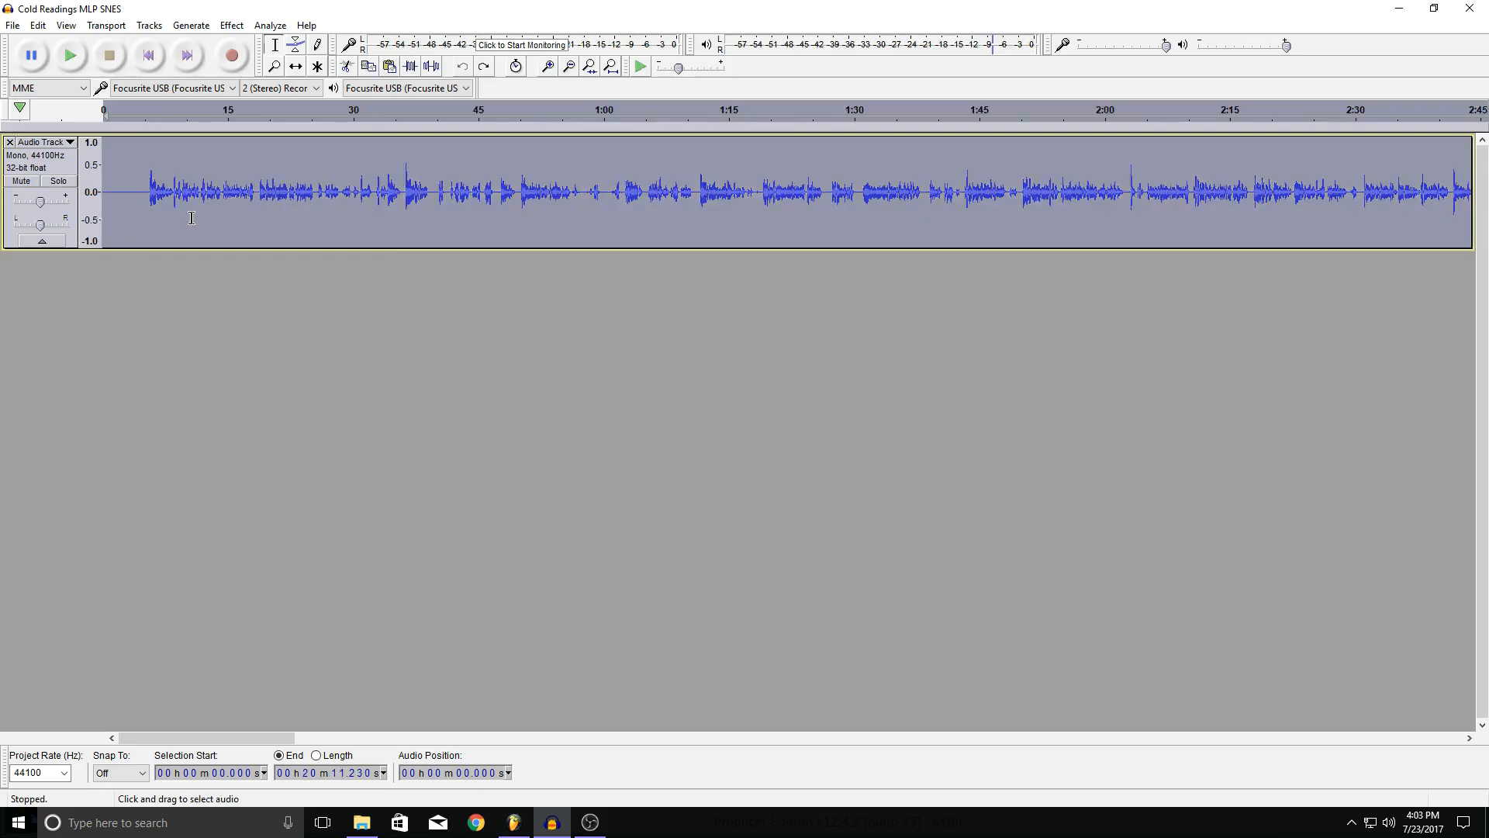
click(231, 25)
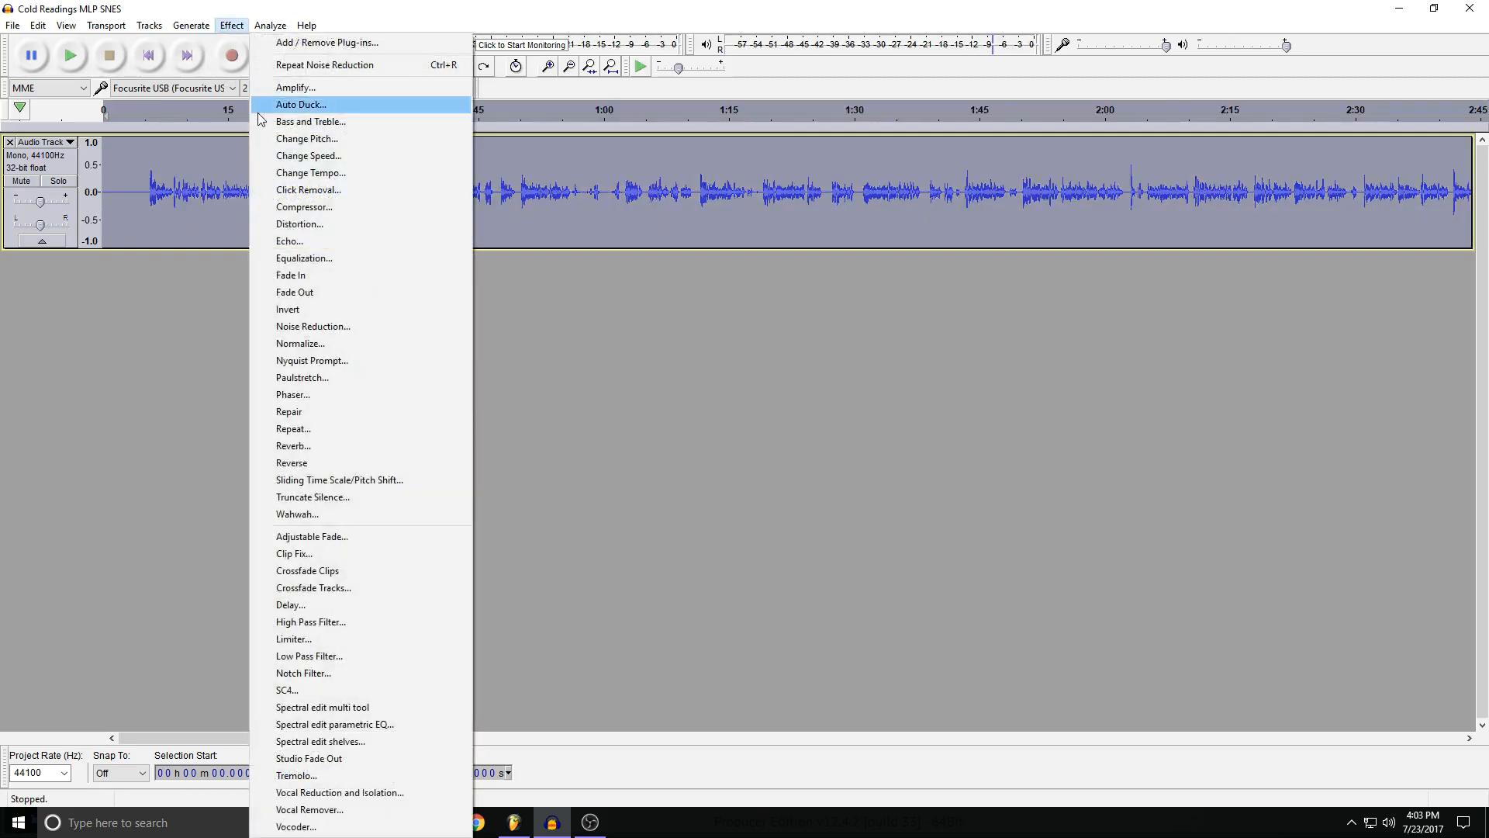
click(325, 327)
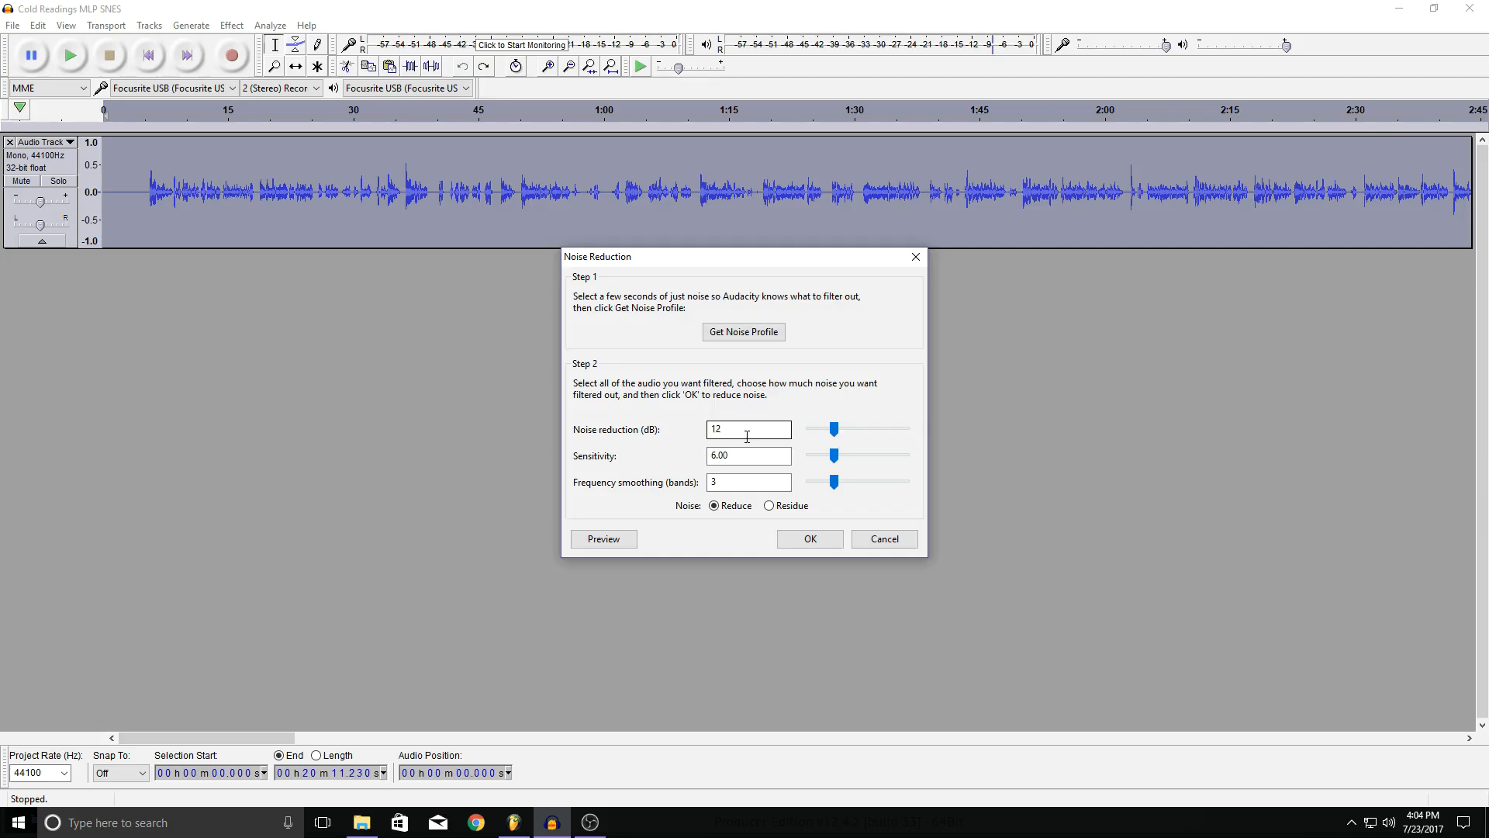
double_click(721, 429)
text(15)
double_click(736, 456)
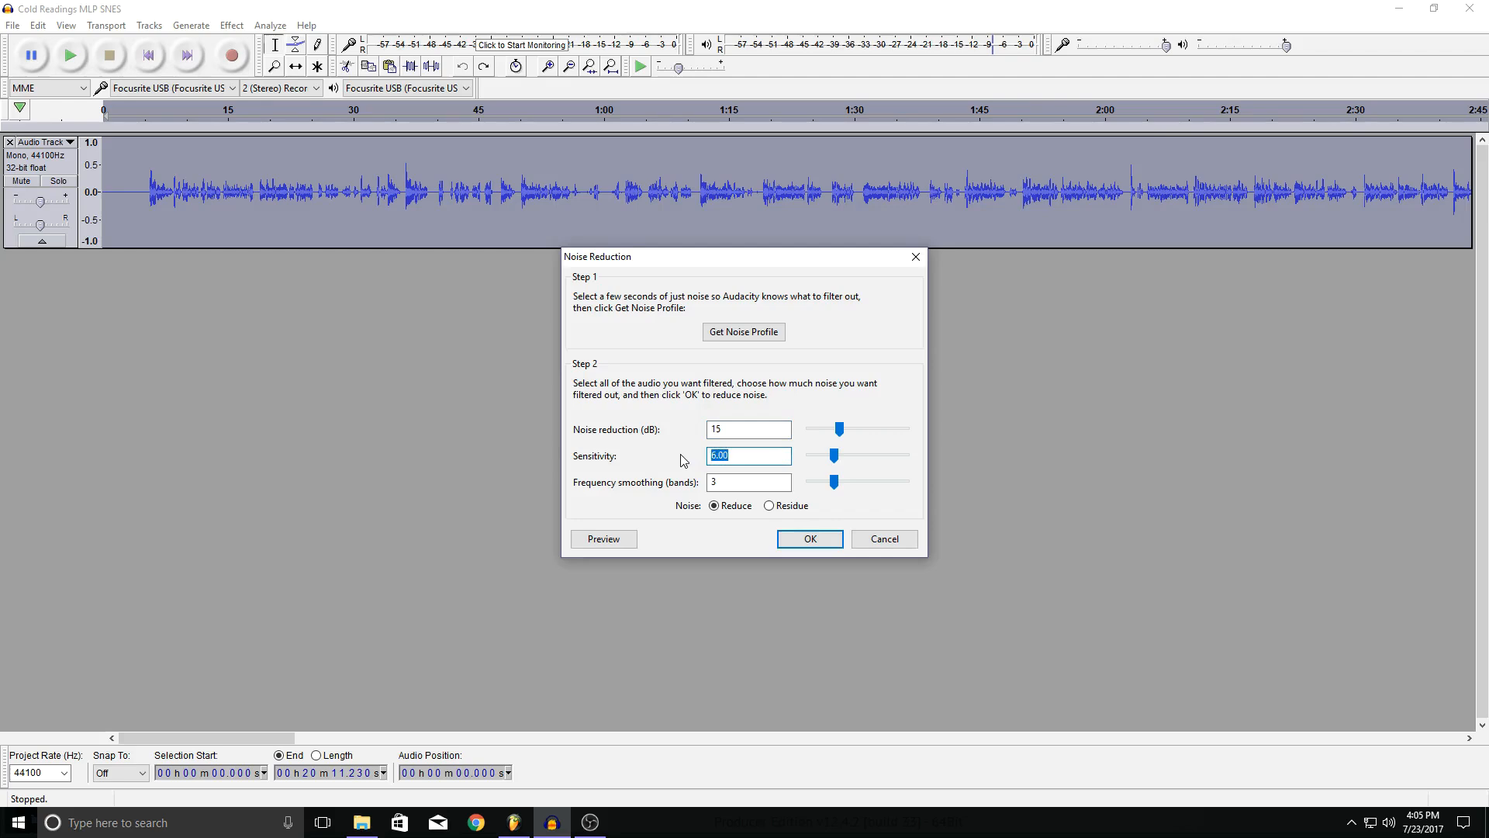
click(736, 456)
click(736, 483)
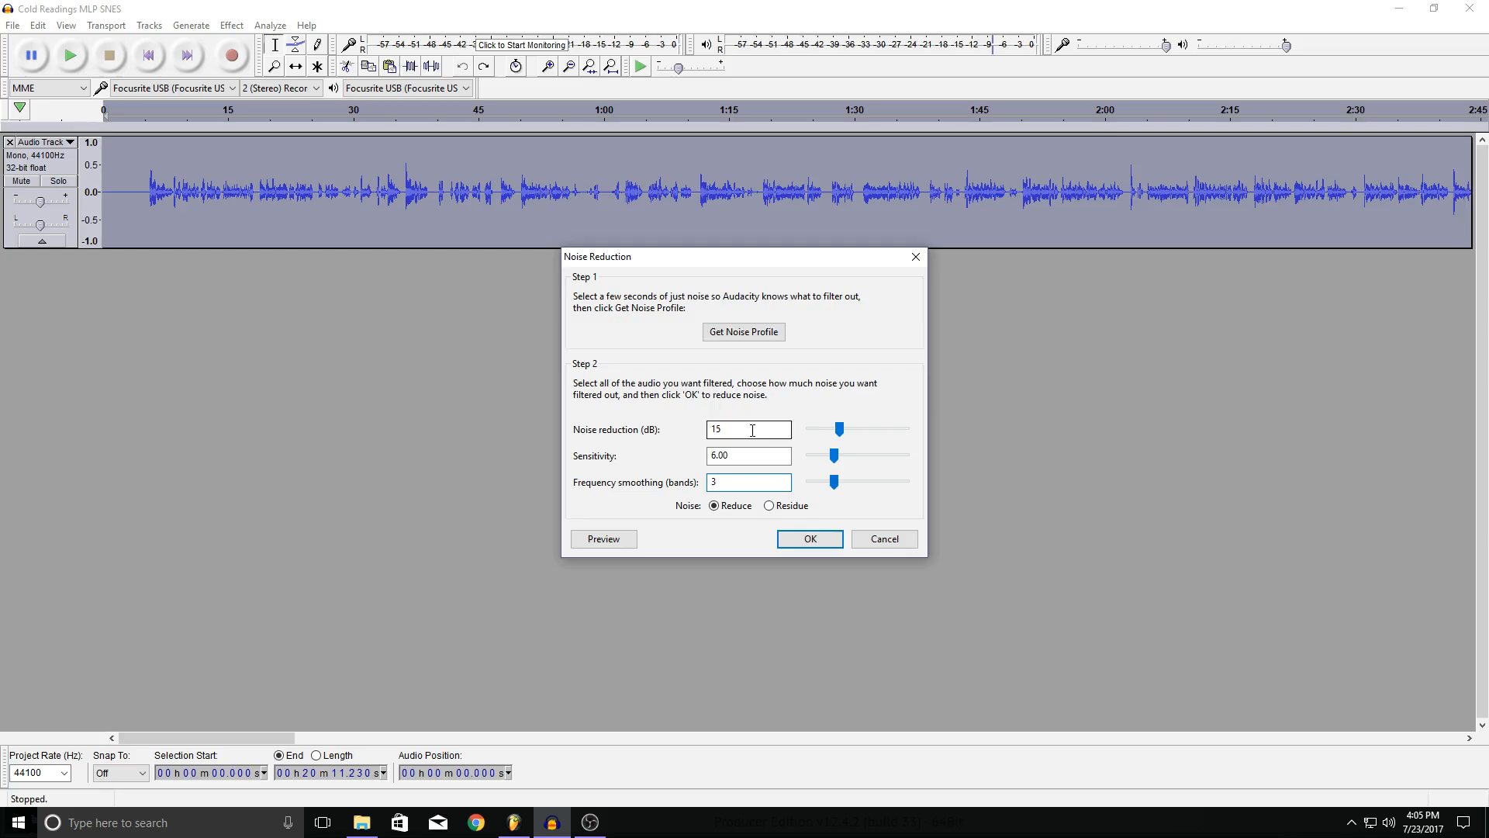
click(799, 539)
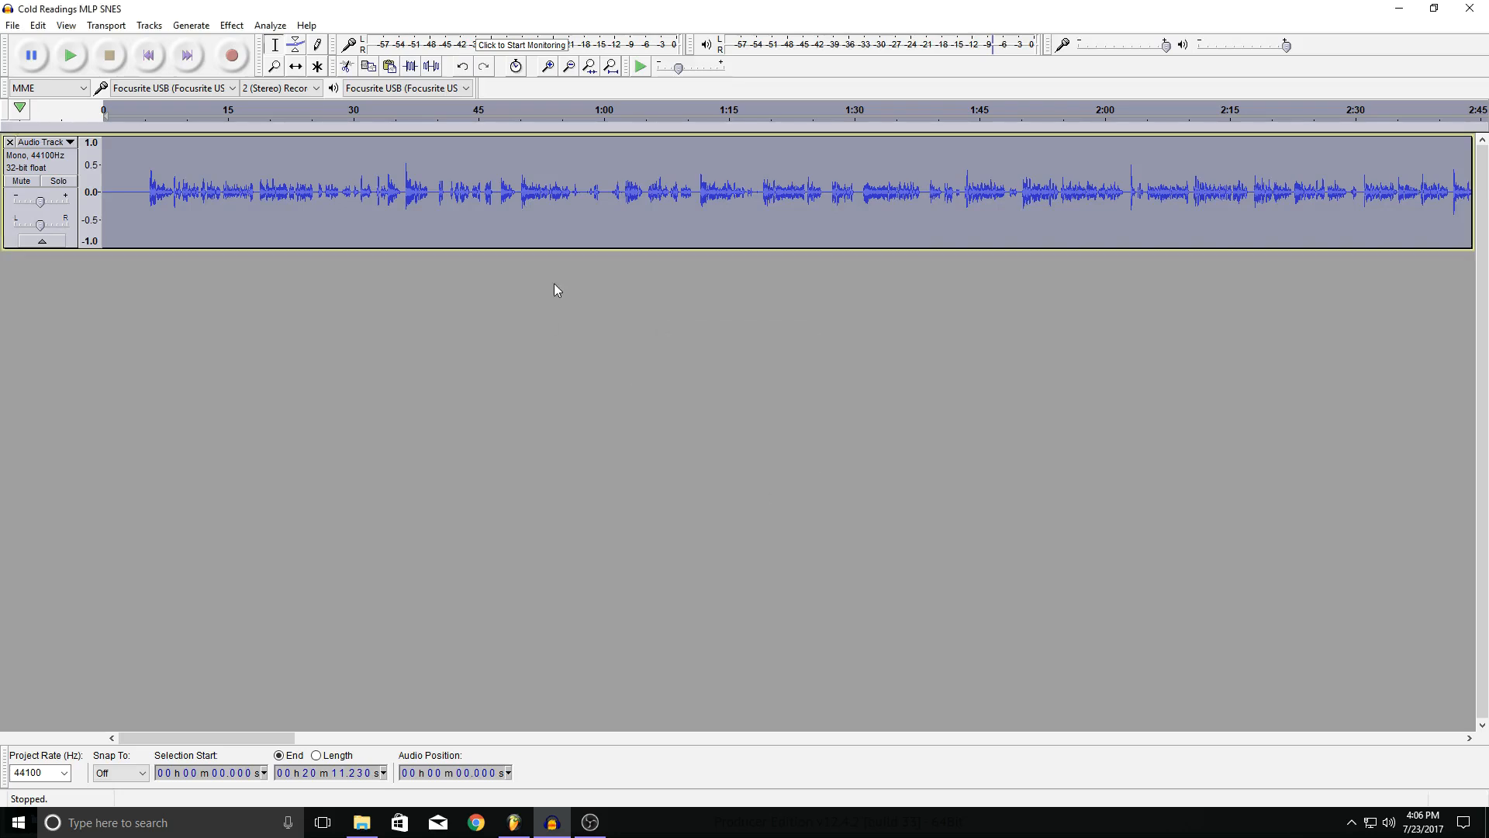
Play the noise-reduced track from its start to check the silent lead-in and first words.
click(150, 56)
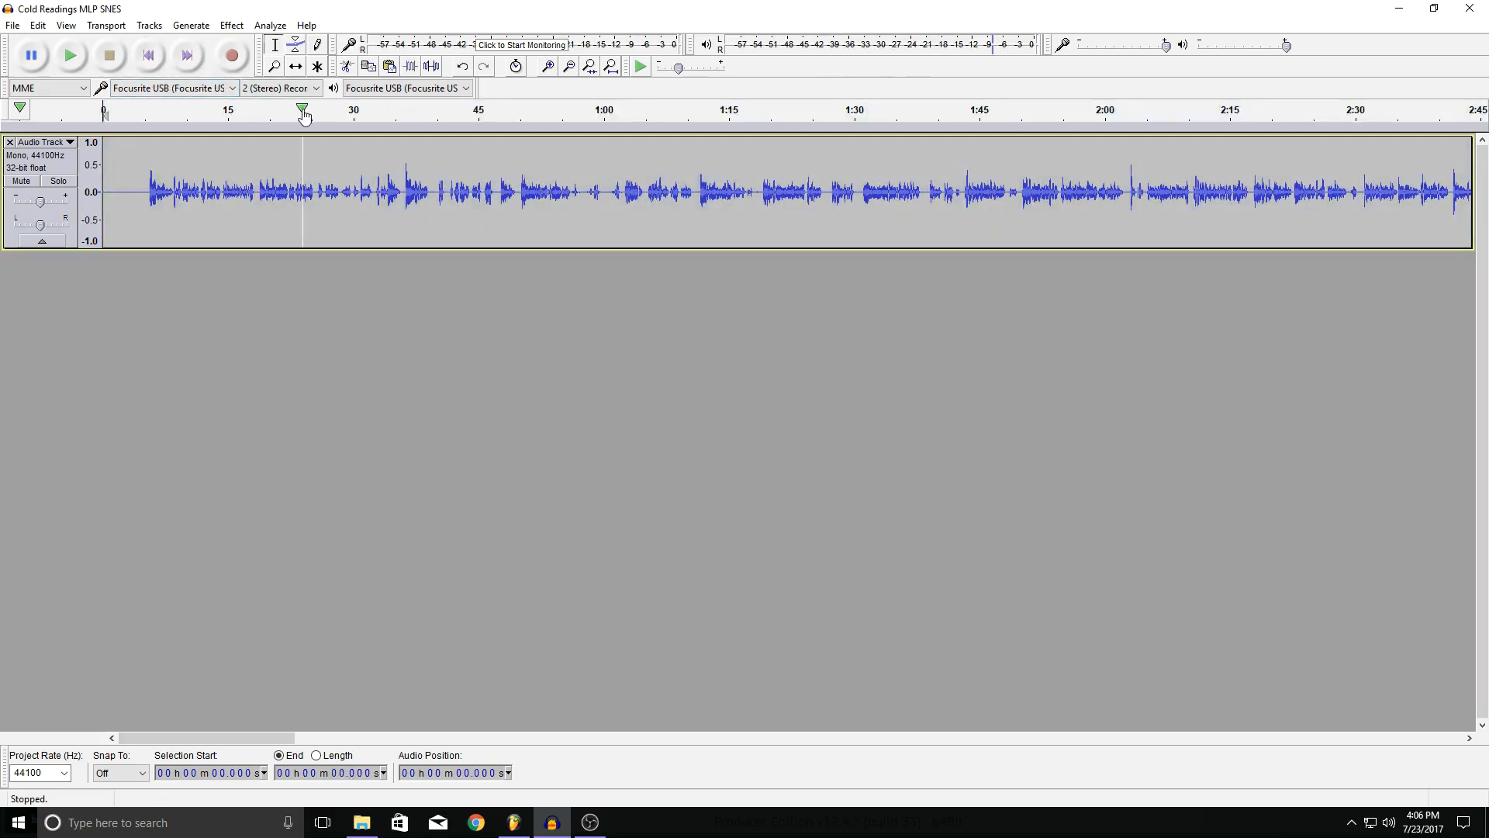
key(space)
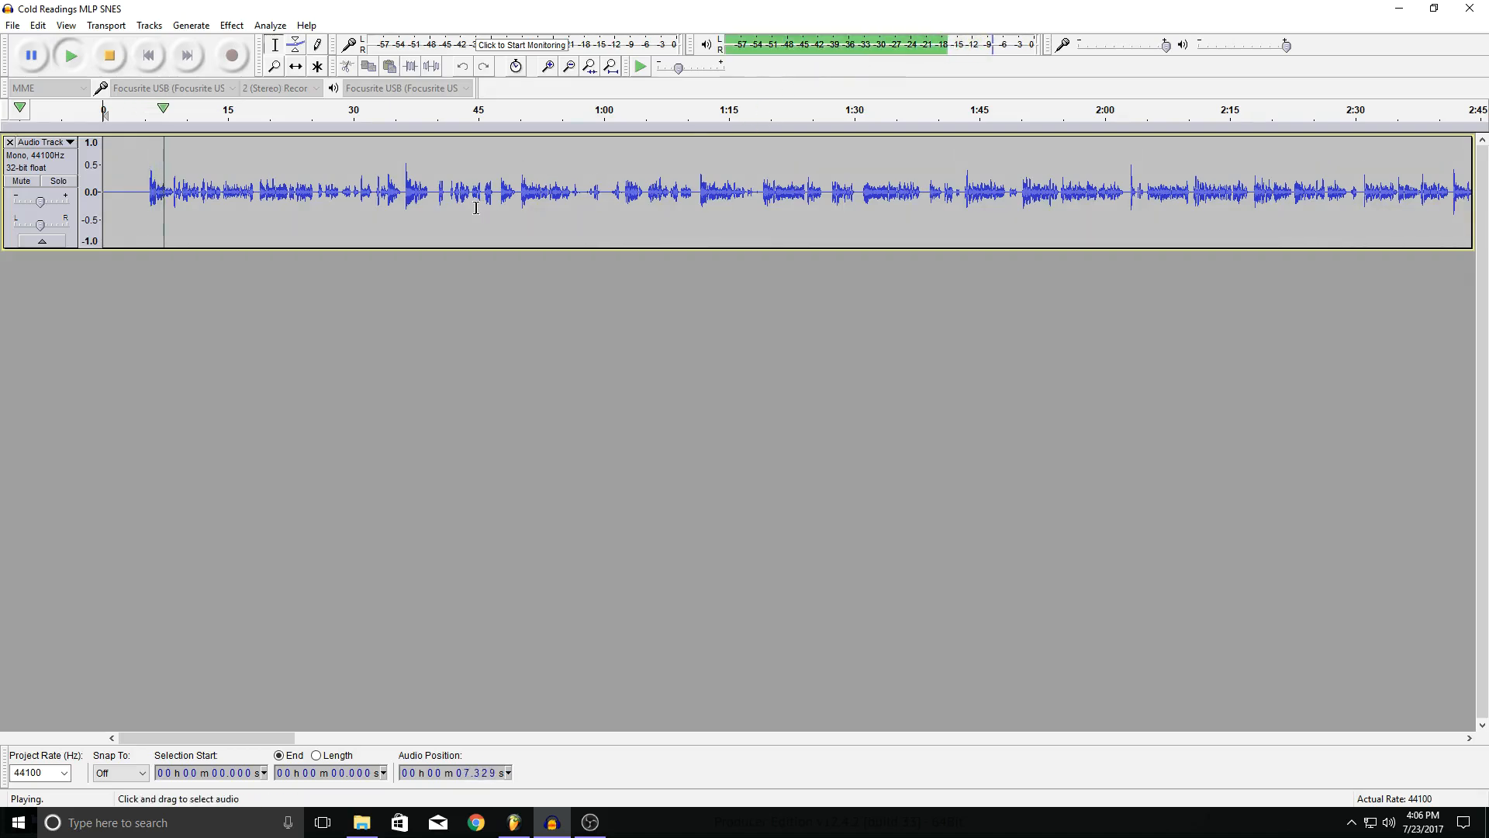
key(space)
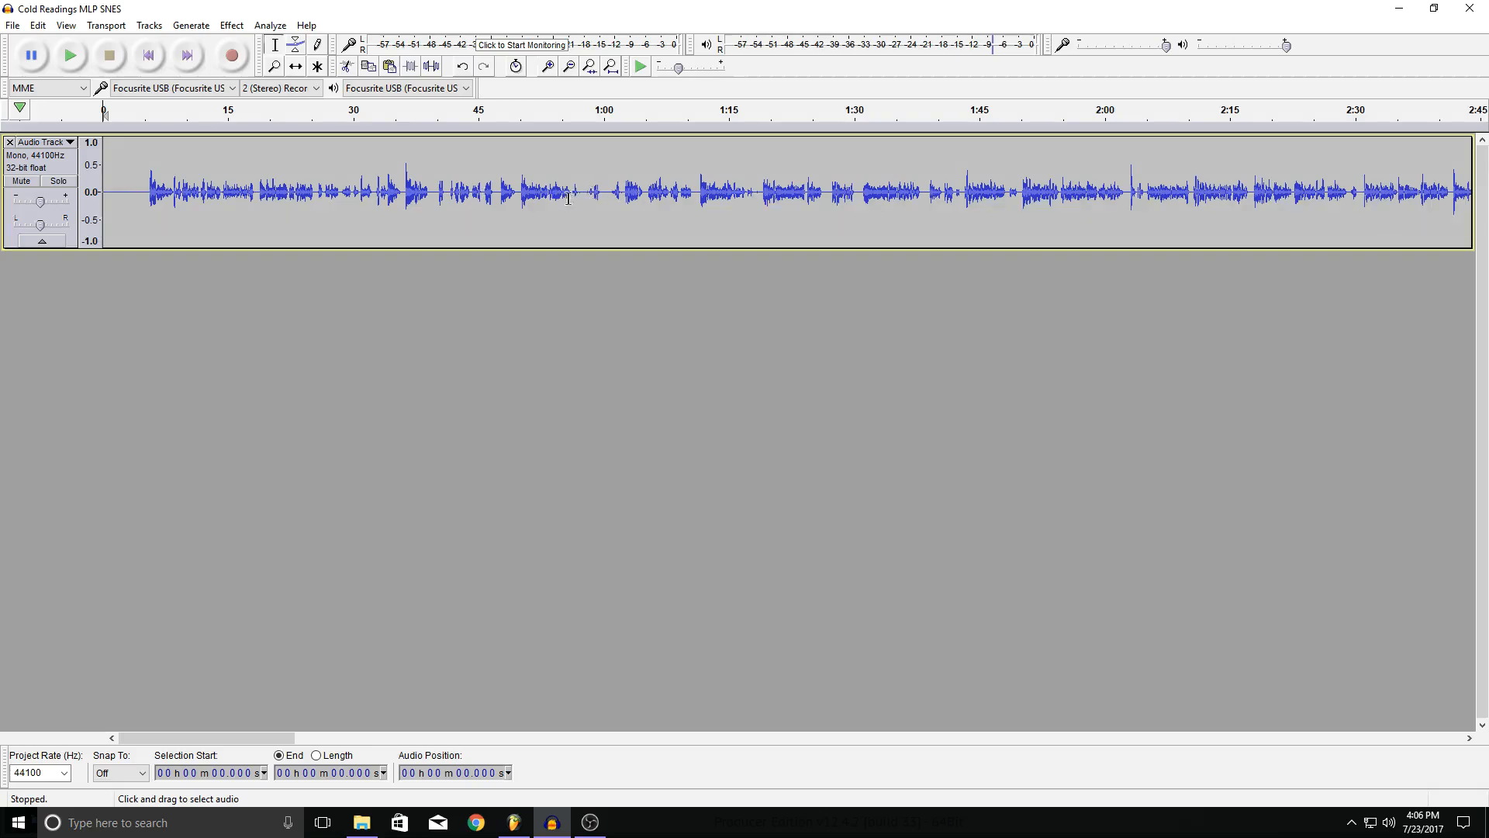
Play the noise-reduced audio from the pause at about 39.6 s to check the gap between phrases.
click(433, 194)
scroll(418, 193, up, 3)
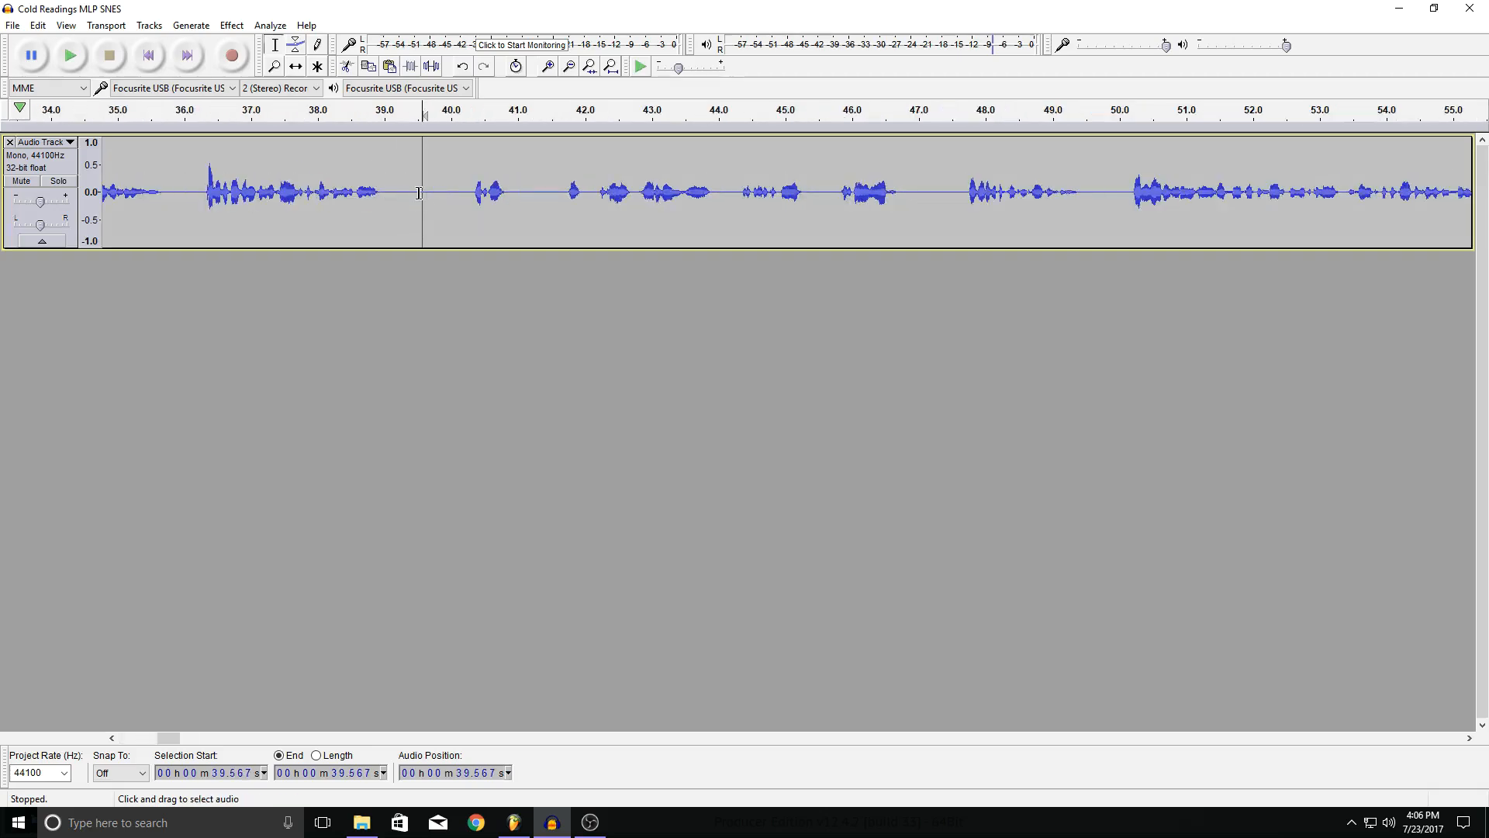
key(space)
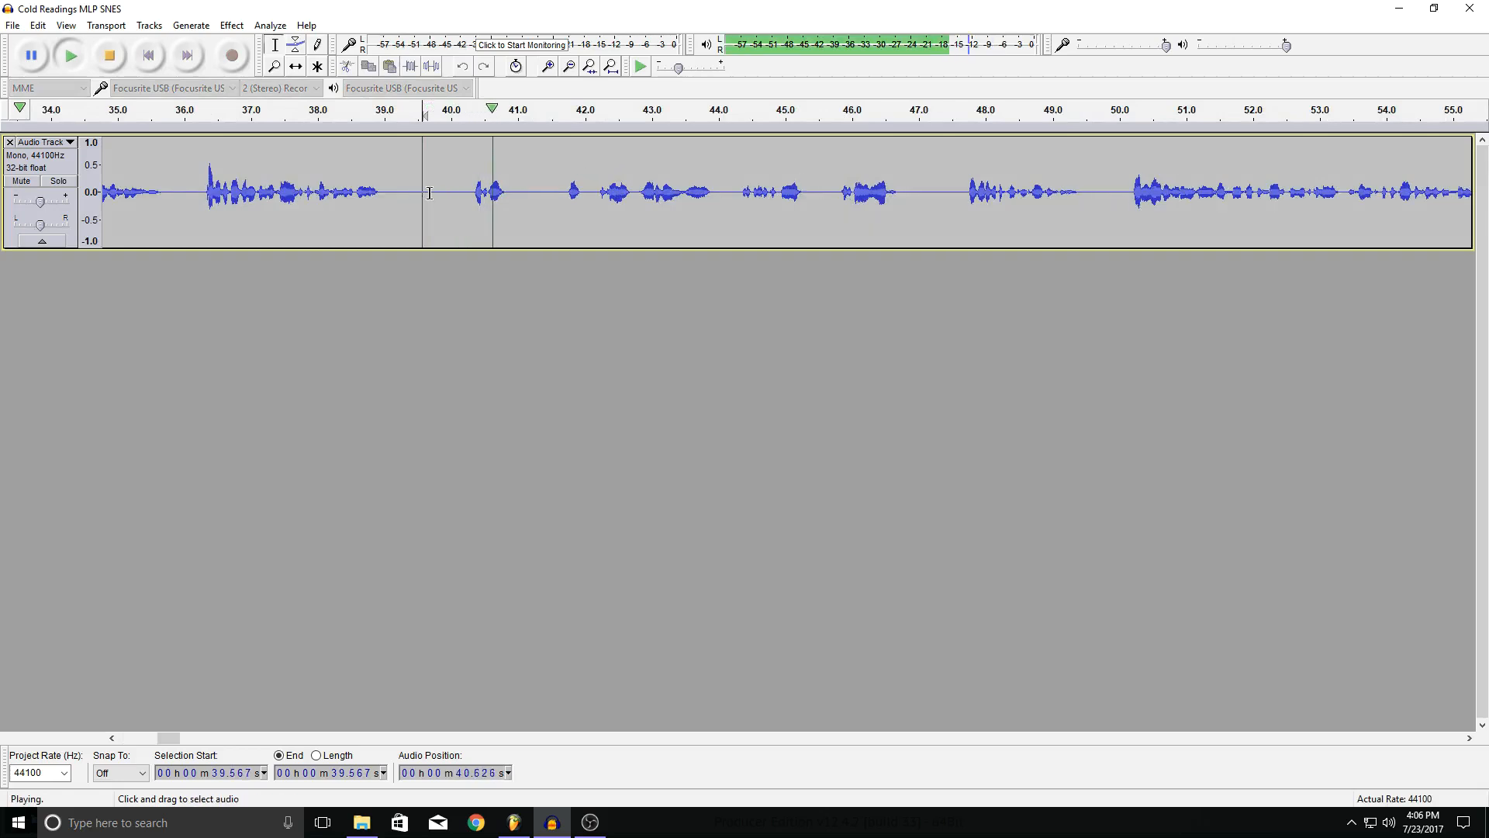
key(space)
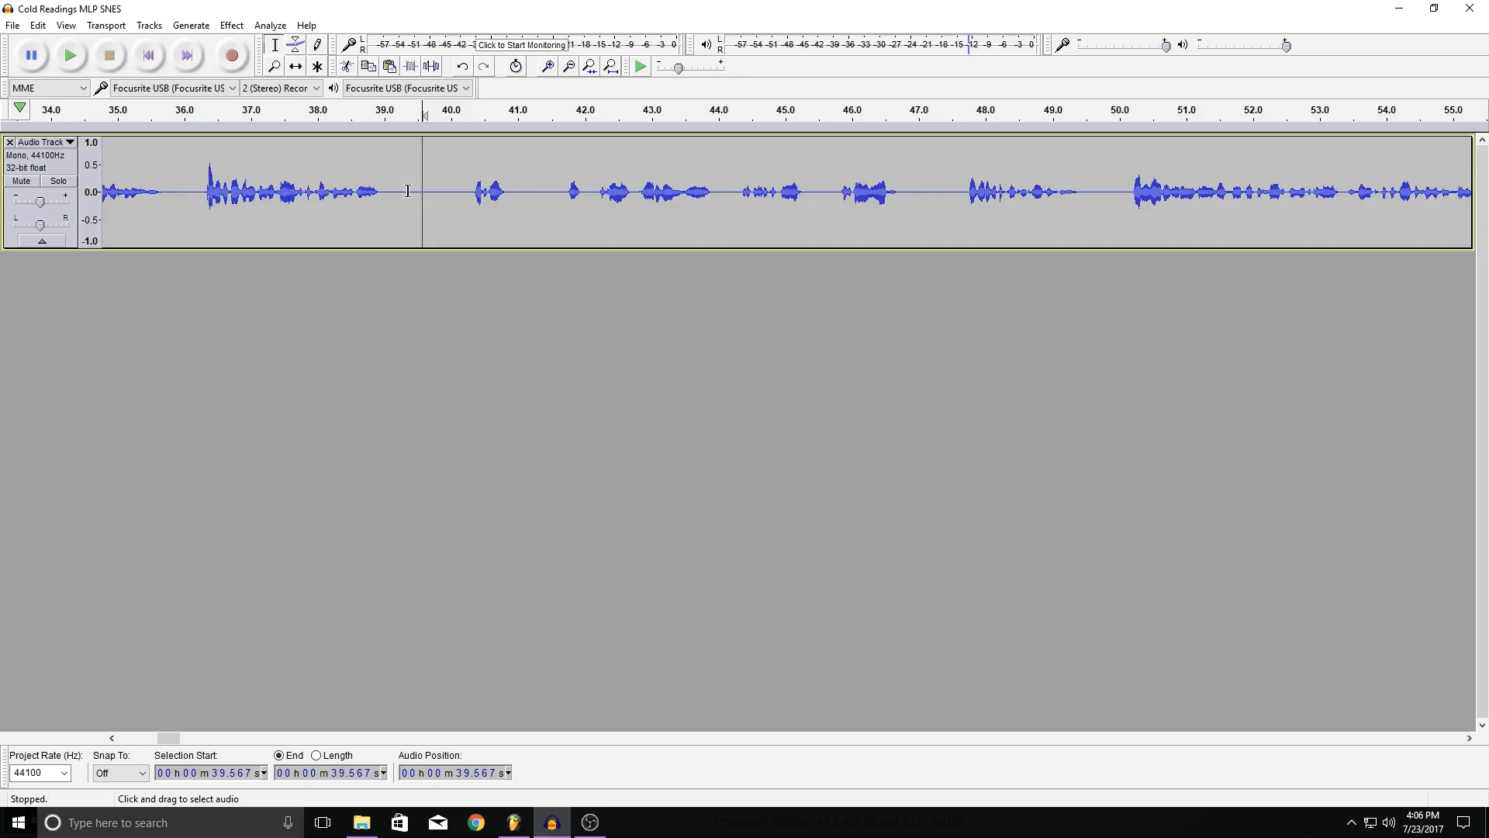
Normalize the entire track to a maximum amplitude of -1.0 dB with DC offset removal.
click(152, 56)
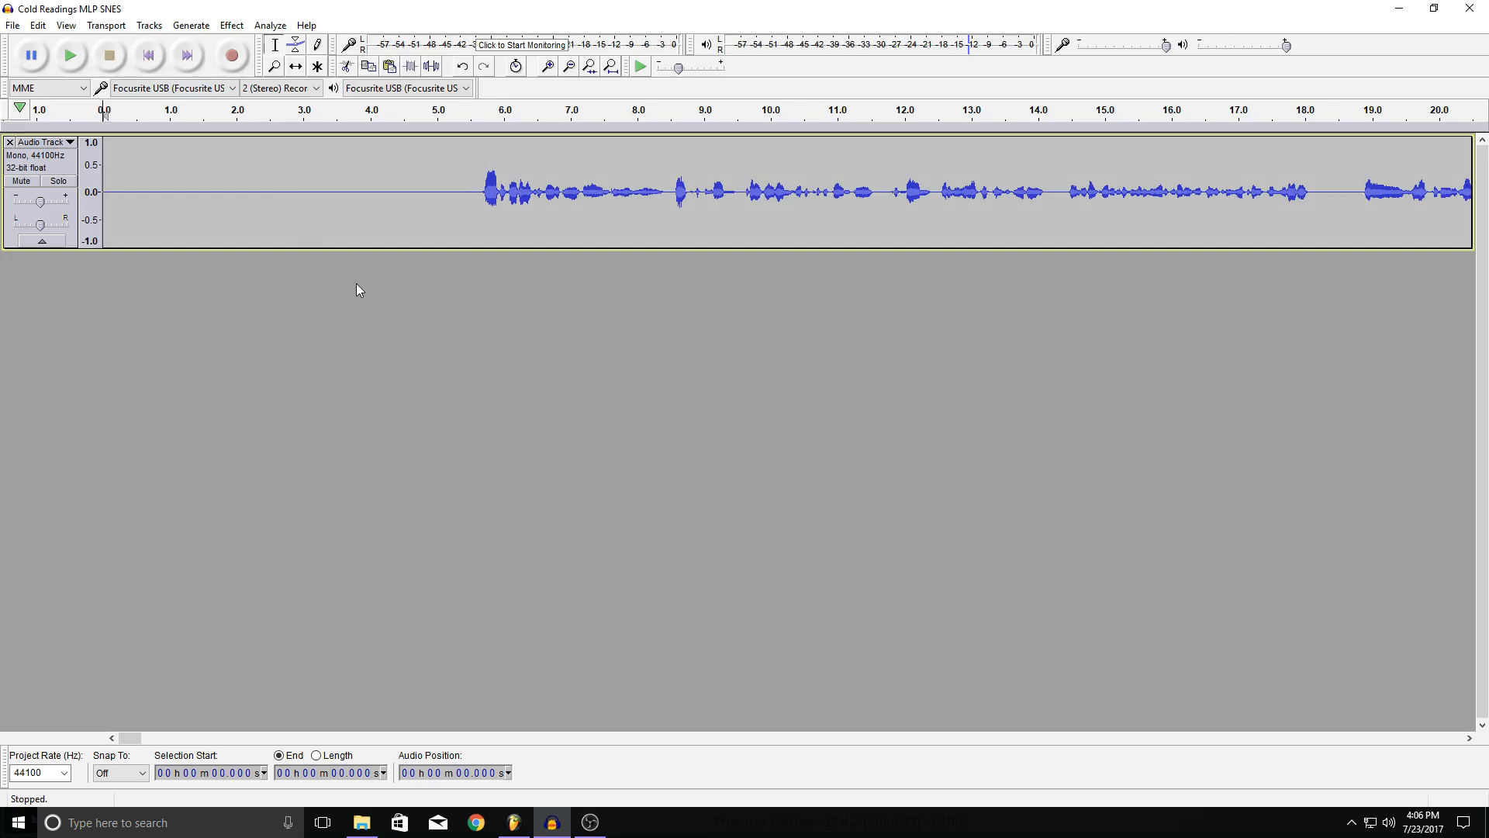
key(ctrl+3)
key(ctrl+3)
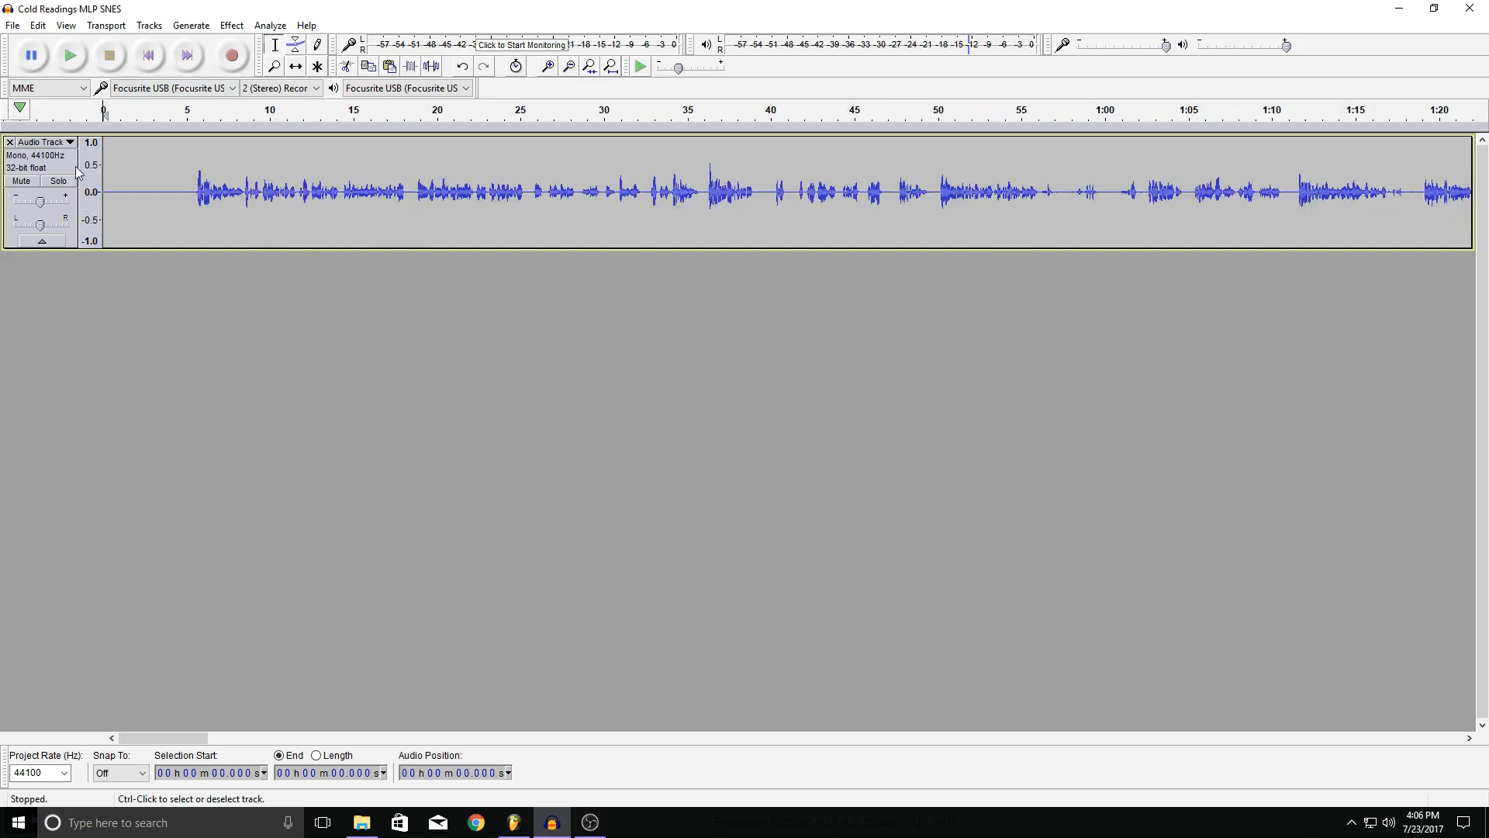
click(68, 181)
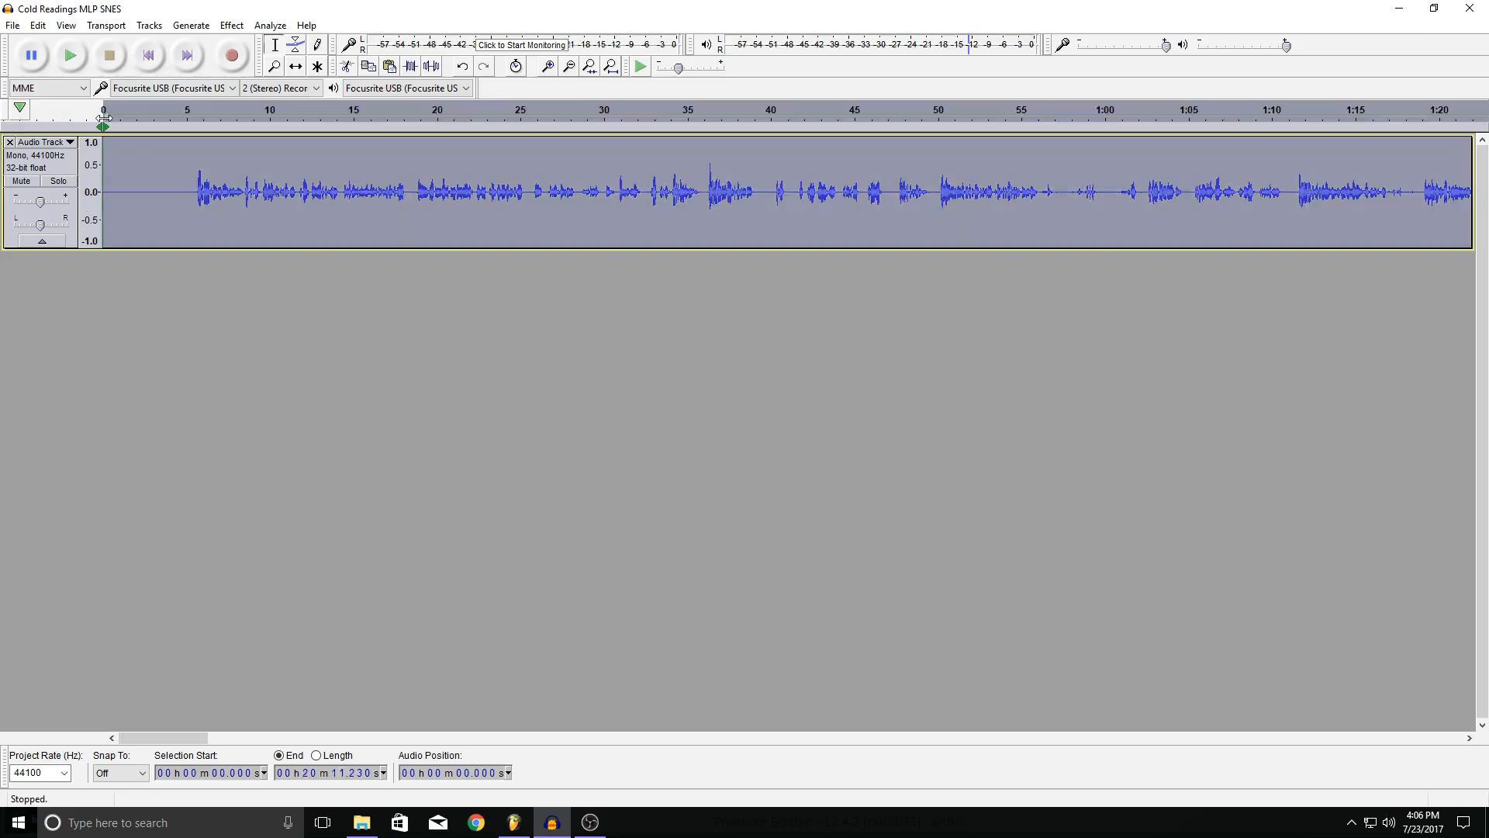
click(148, 26)
mouse_move(233, 28)
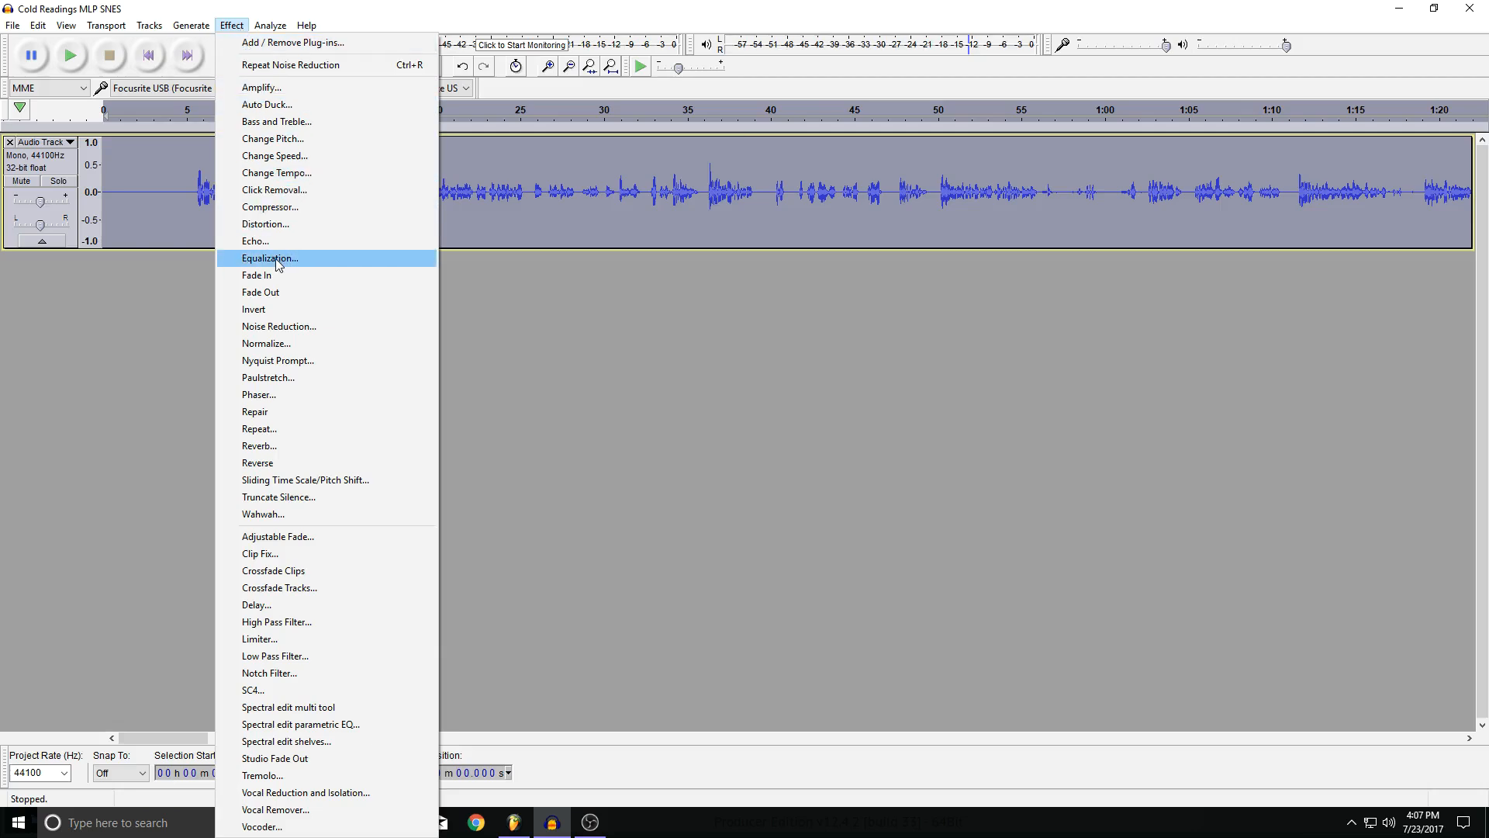
click(283, 344)
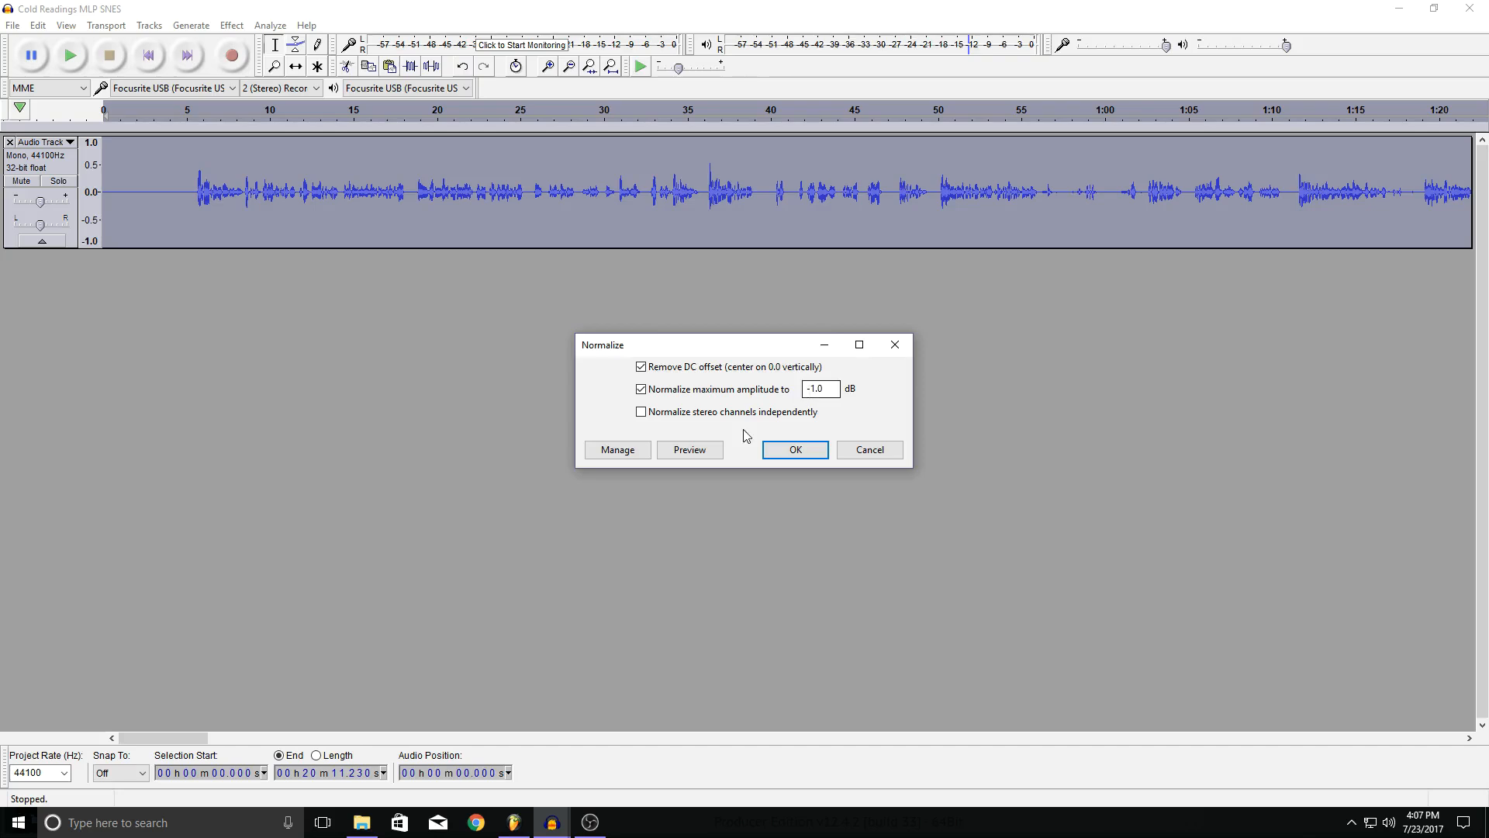
click(796, 451)
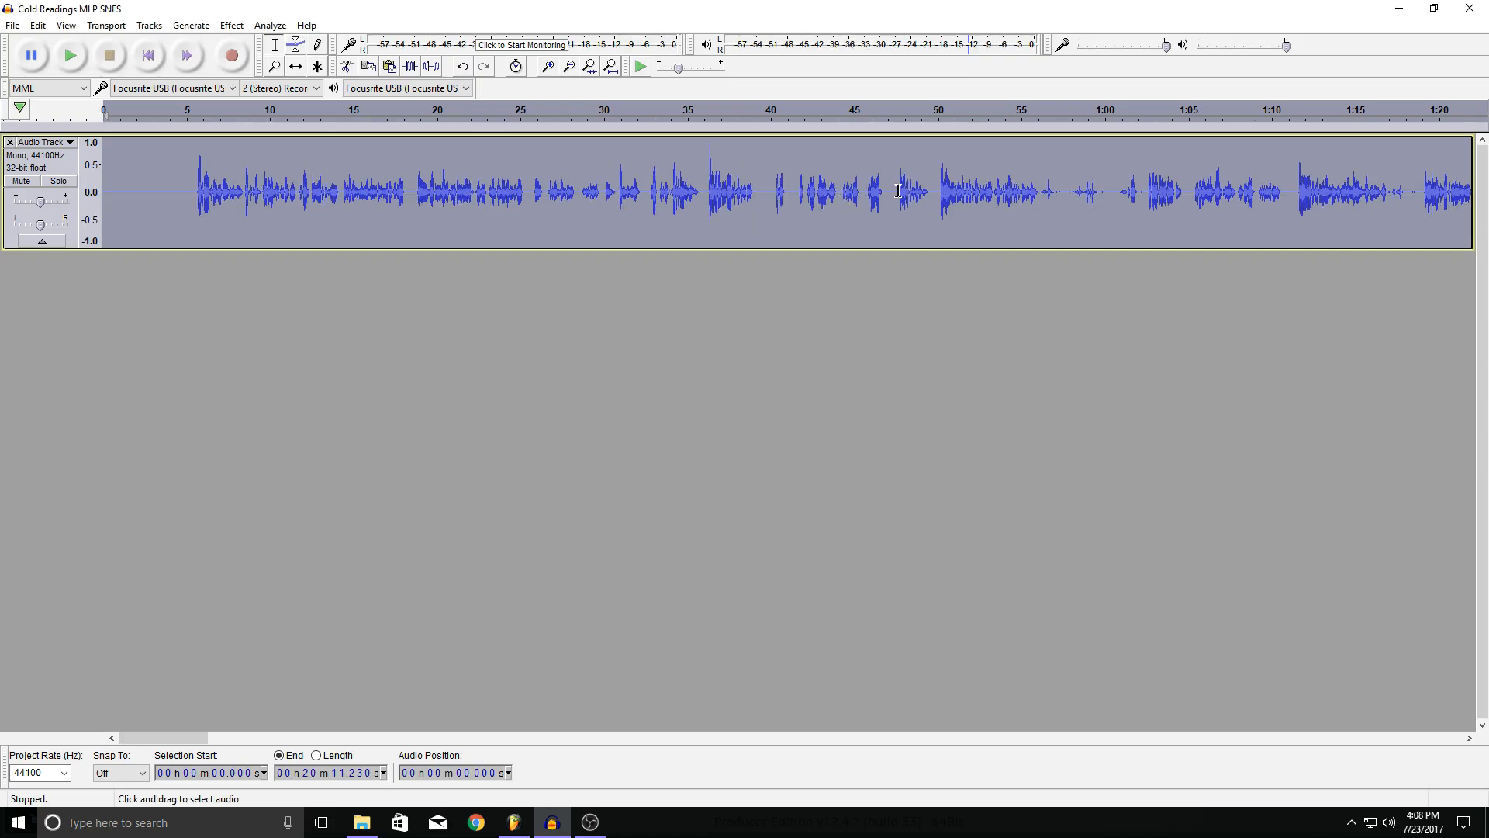
Play the normalized audio from about 4.4 s, stop it and replay it to check the playback level.
click(177, 177)
key(space)
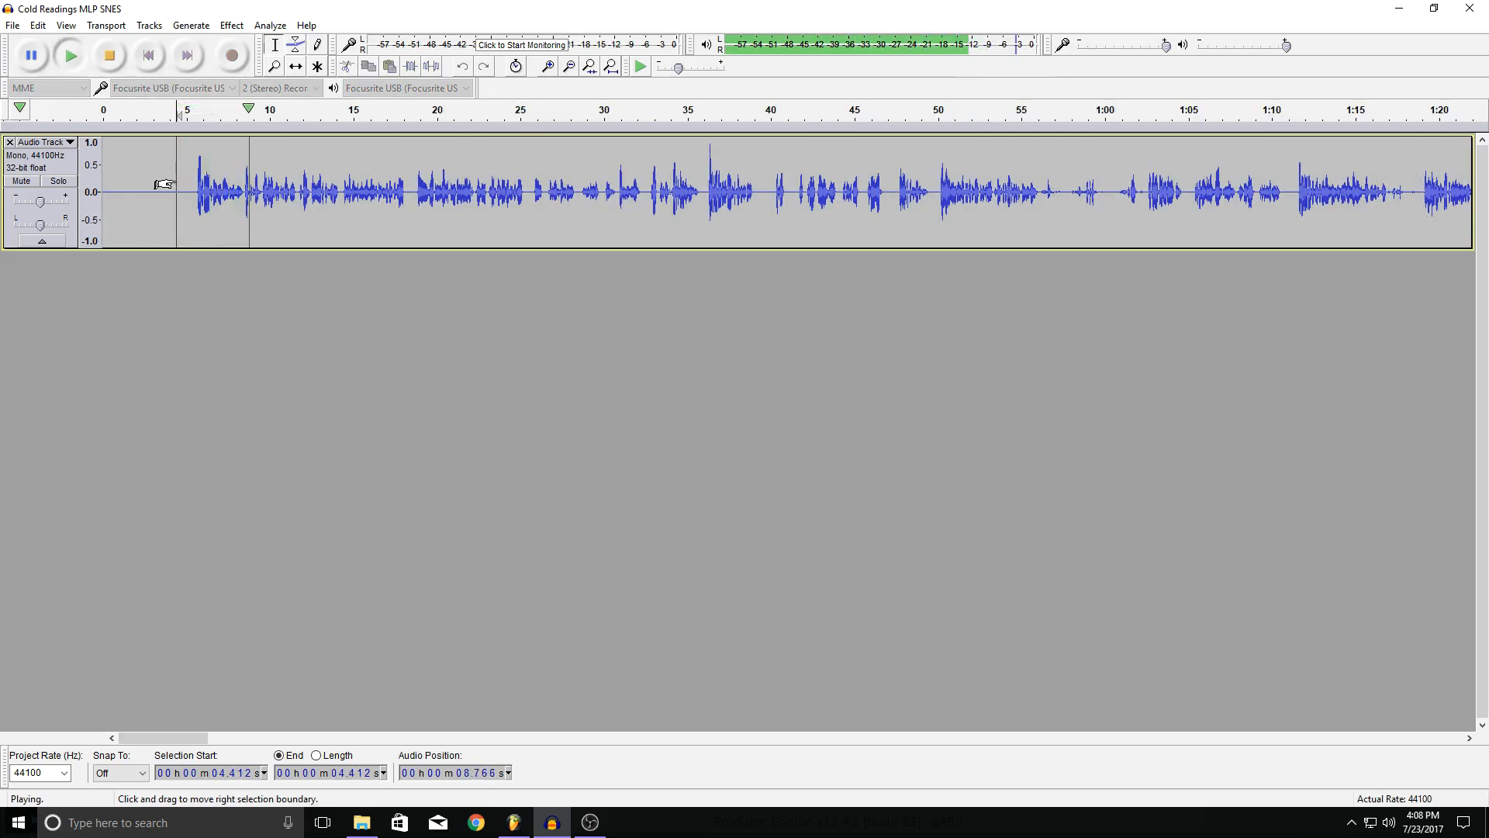
key(space)
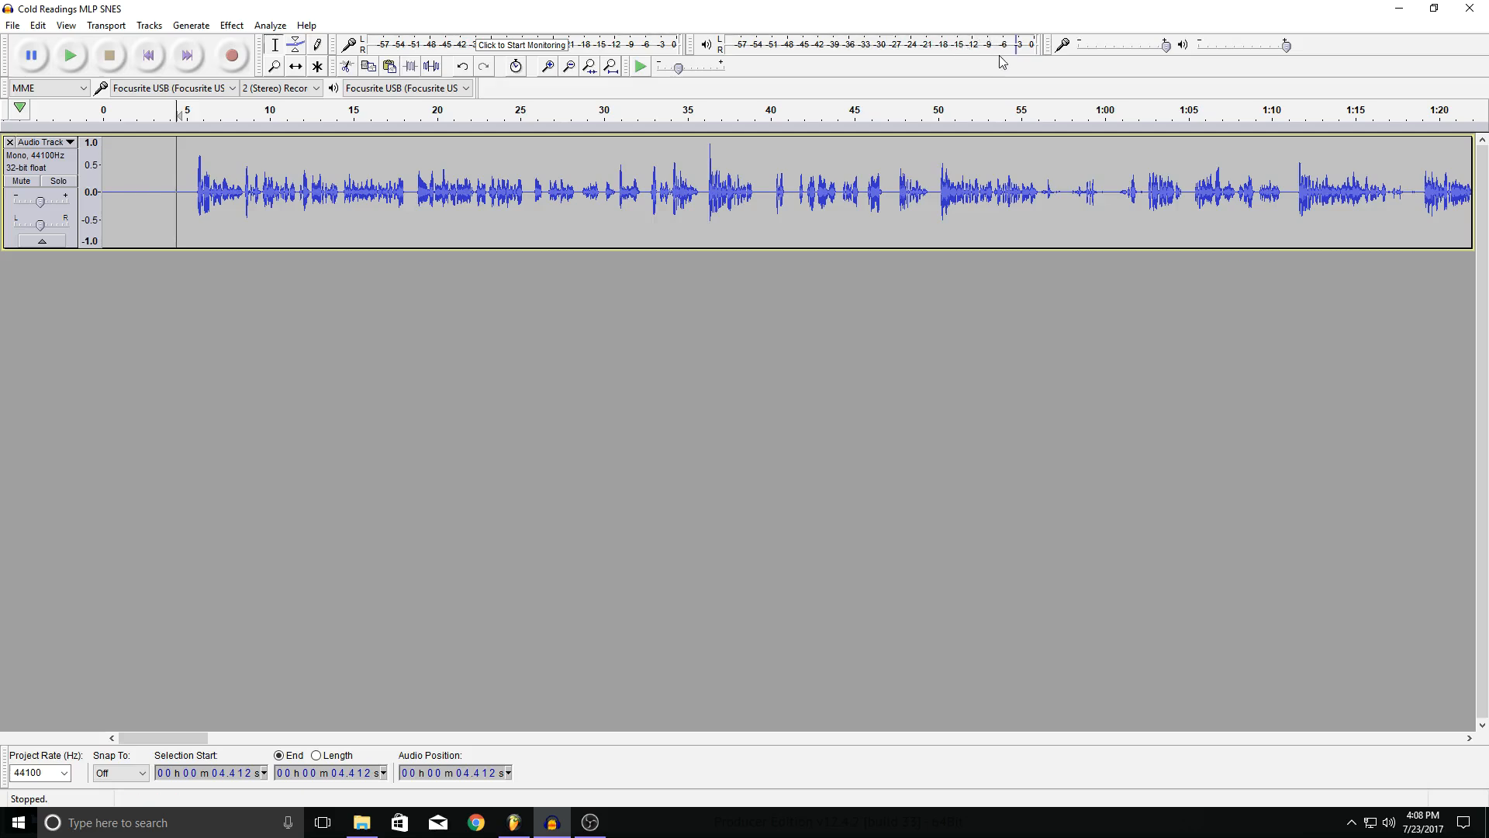
key(space)
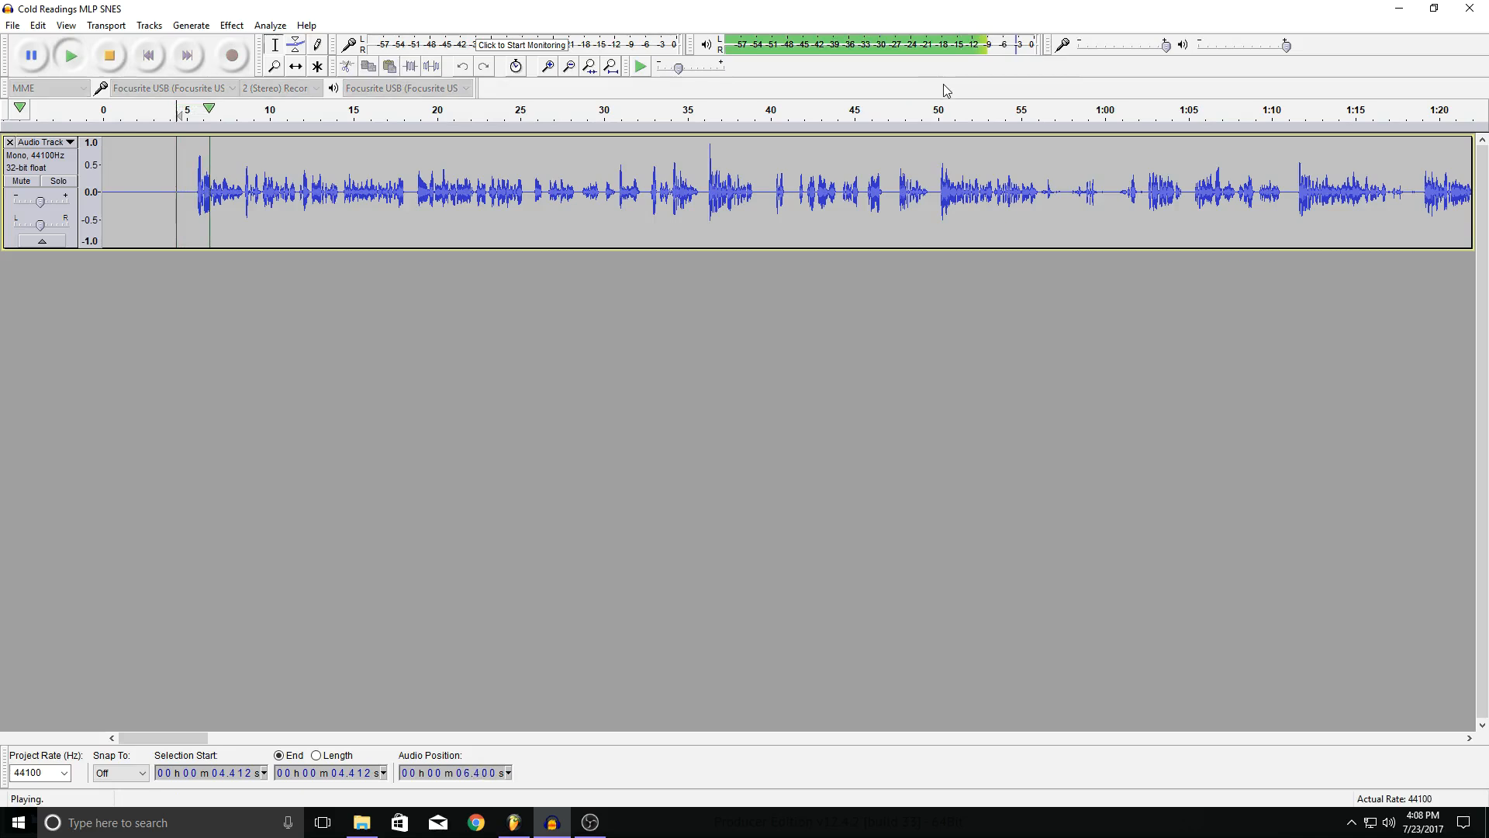
Stop playback and mark the loud passages at about 5.4–6.3 s and 35.9–39.5 s to compare their peaks.
key(space)
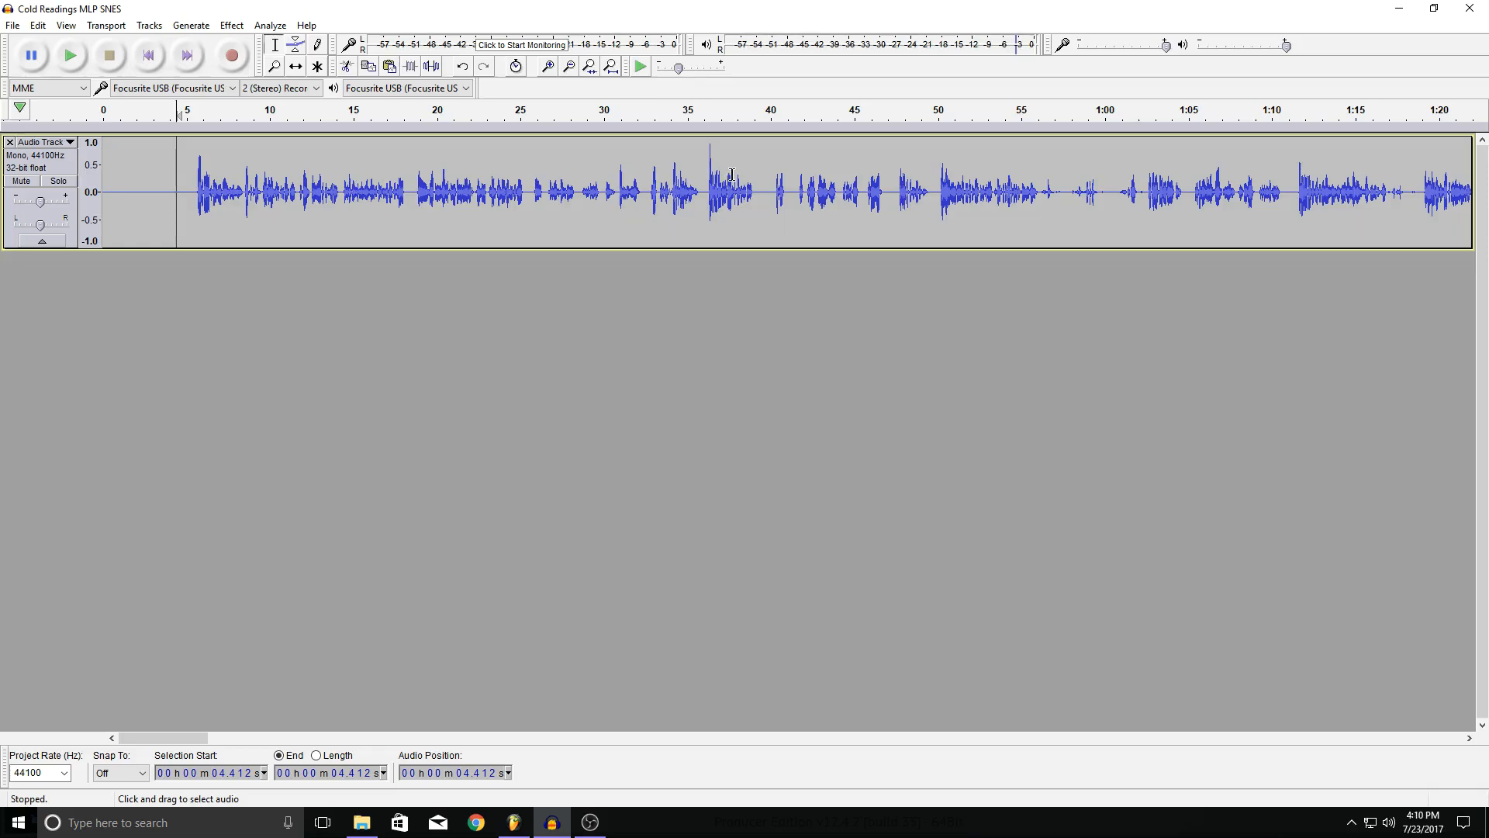
drag(194, 174, 208, 174)
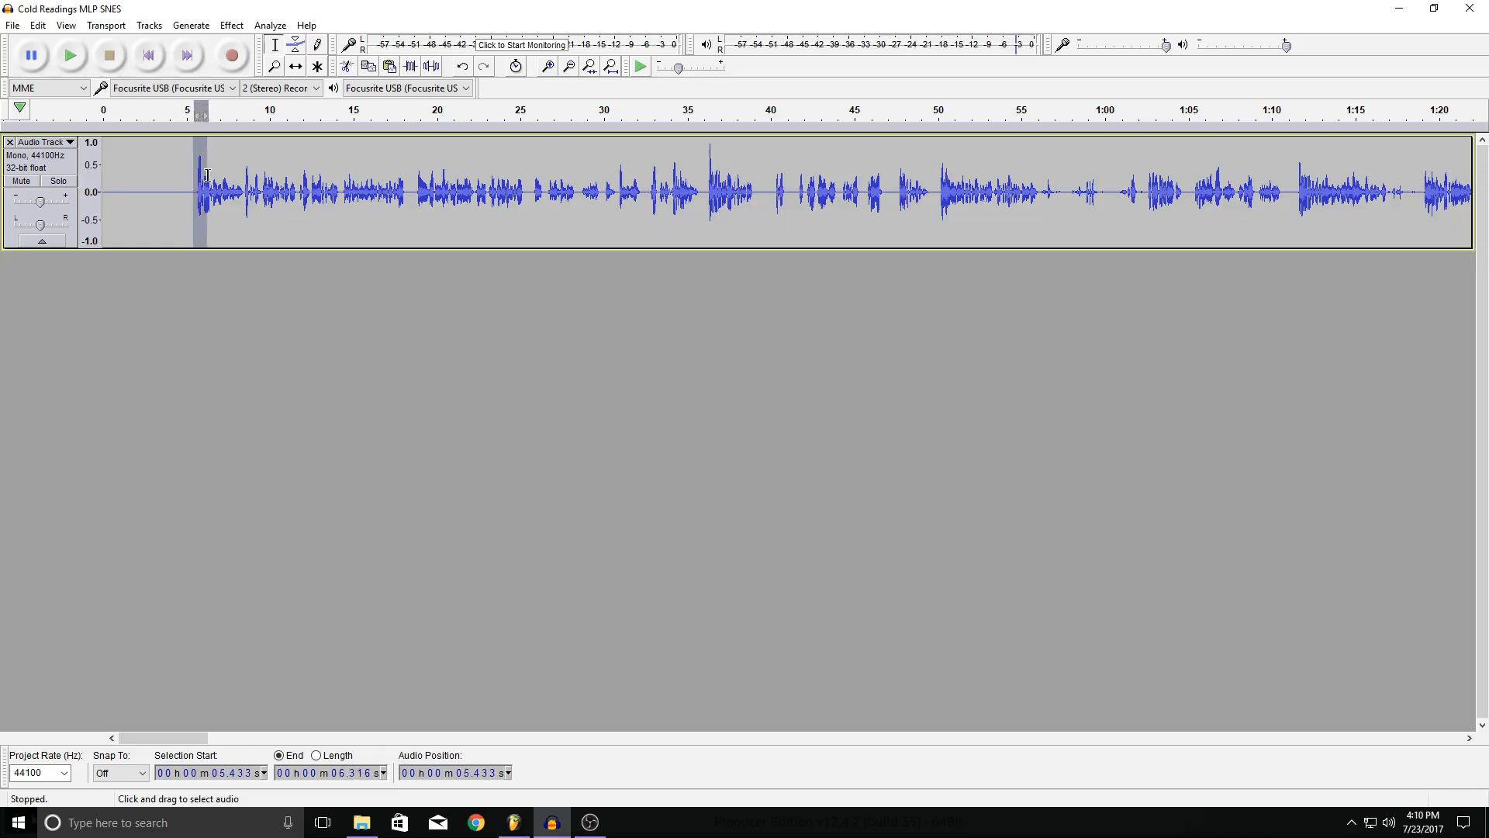
drag(703, 171, 763, 180)
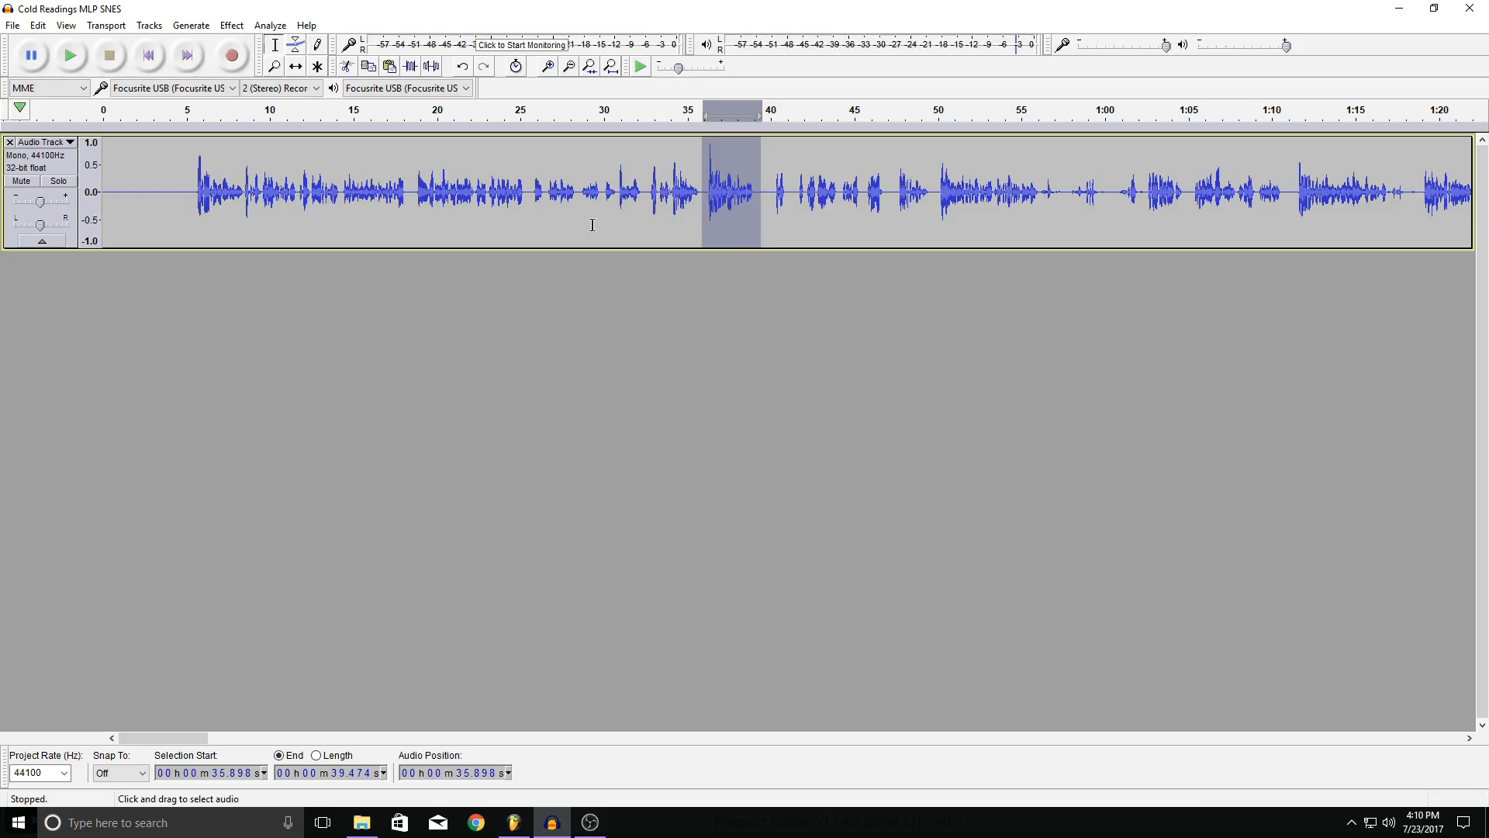
Compress the entire track with a -12 dB threshold, -40 dB noise floor, 1.5:1 ratio and 5.2 s release, adjusting the attack time too.
key(ctrl+a)
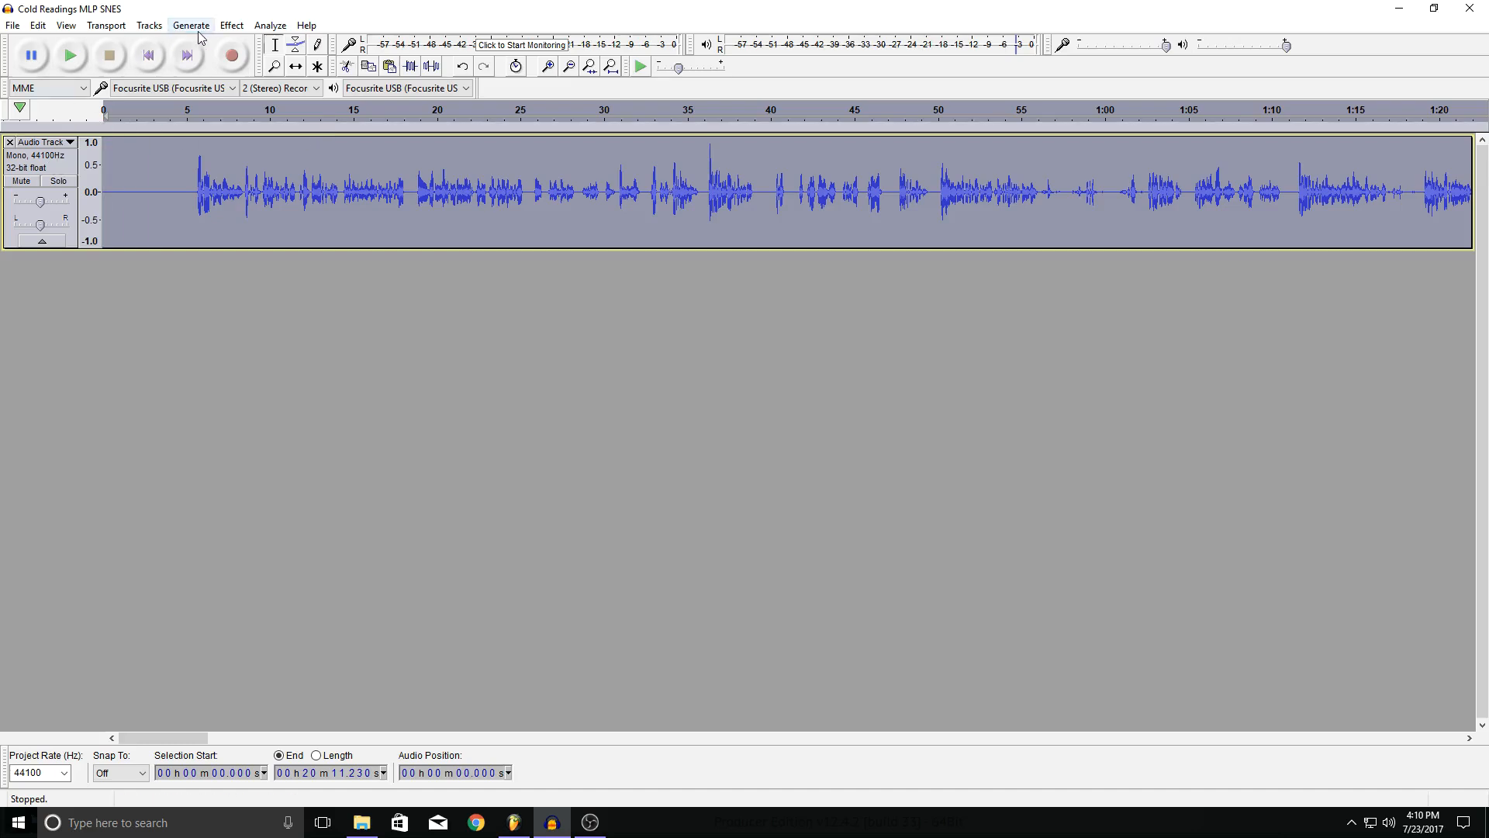
click(231, 25)
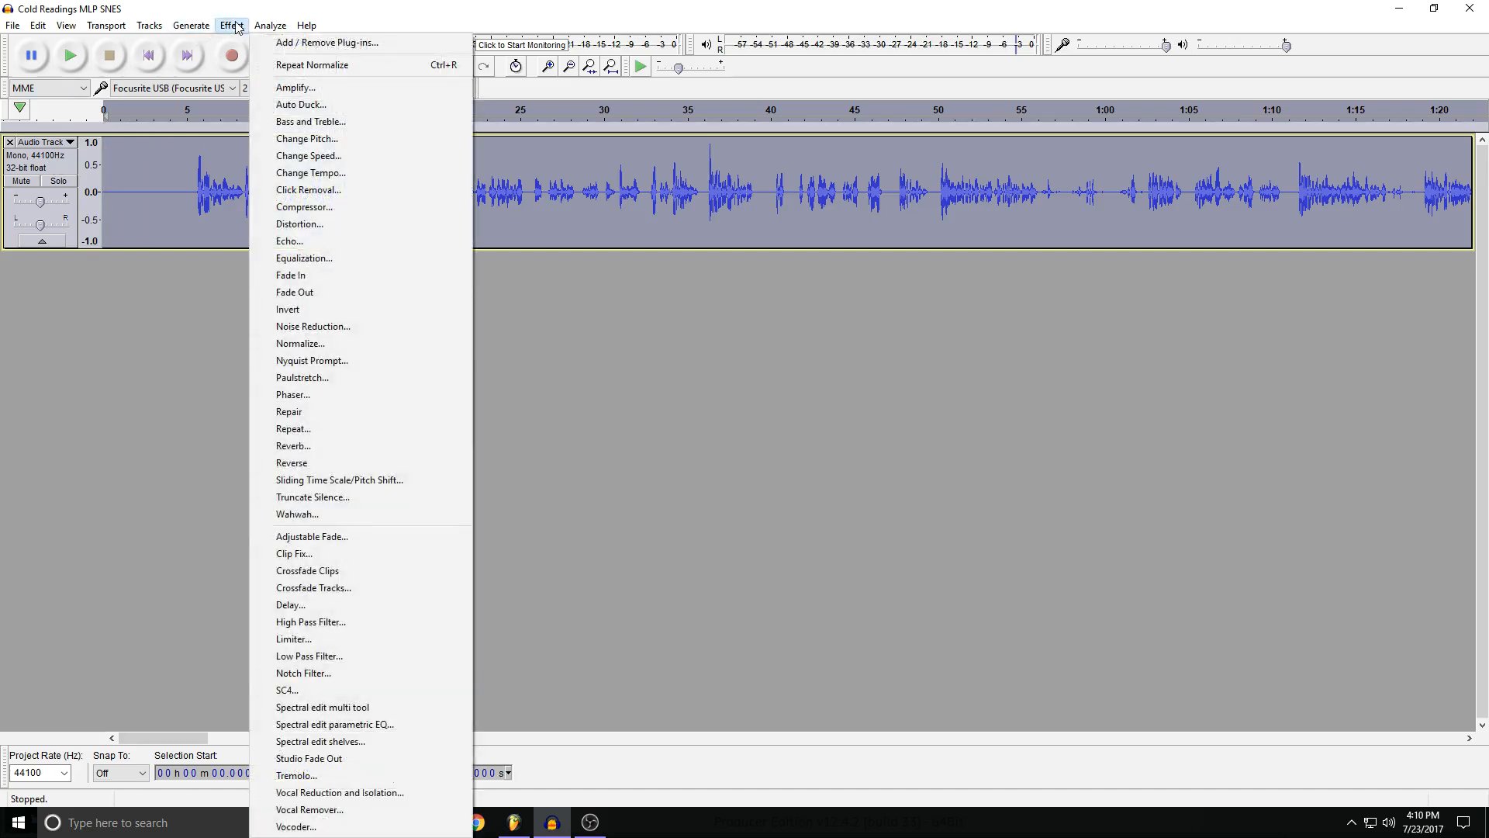
click(346, 207)
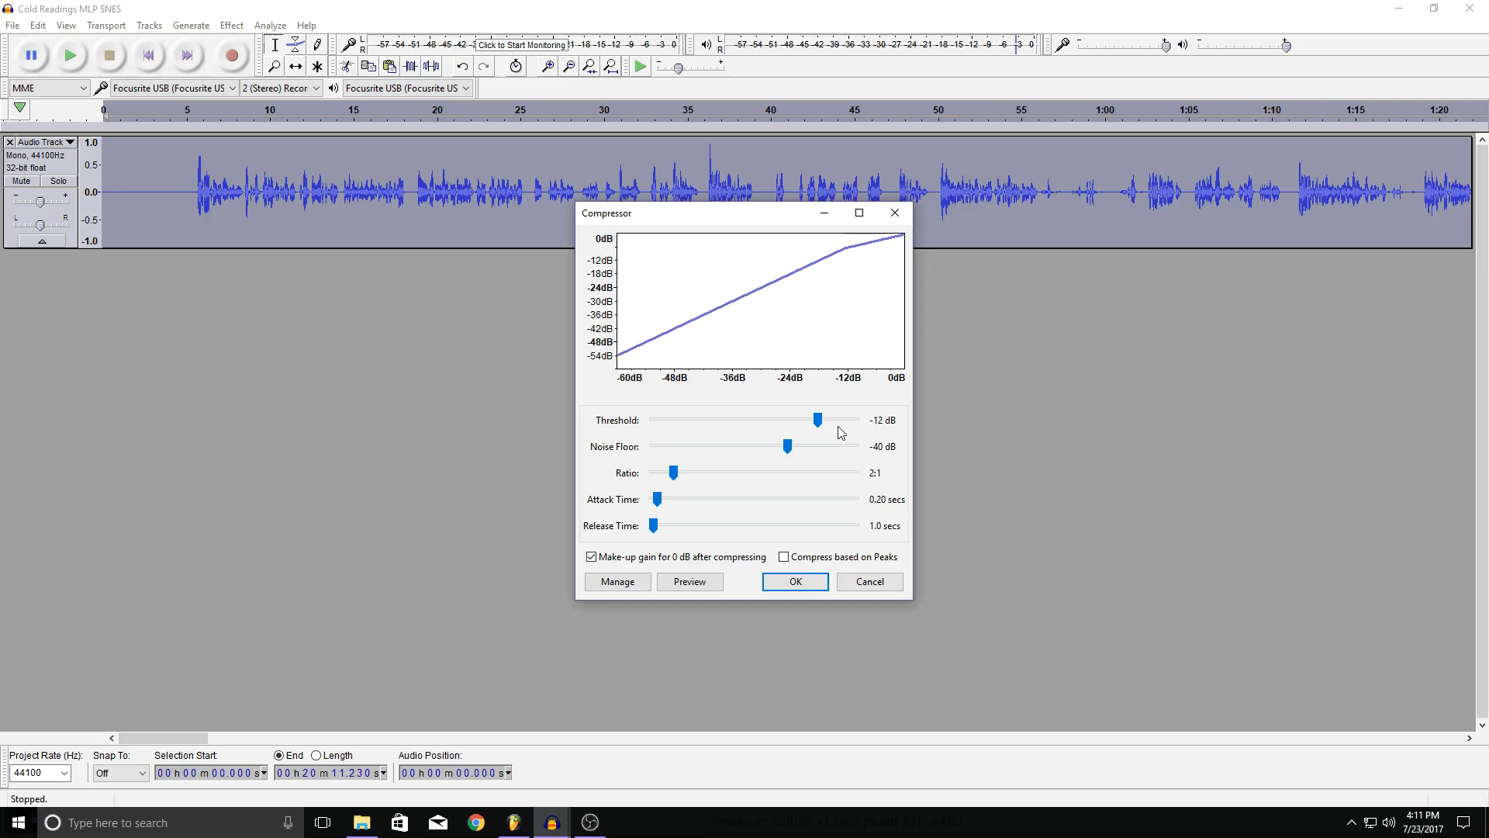
click(788, 448)
mouse_move(676, 474)
mouse_down()
mouse_move(735, 479)
mouse_move(659, 463)
mouse_up()
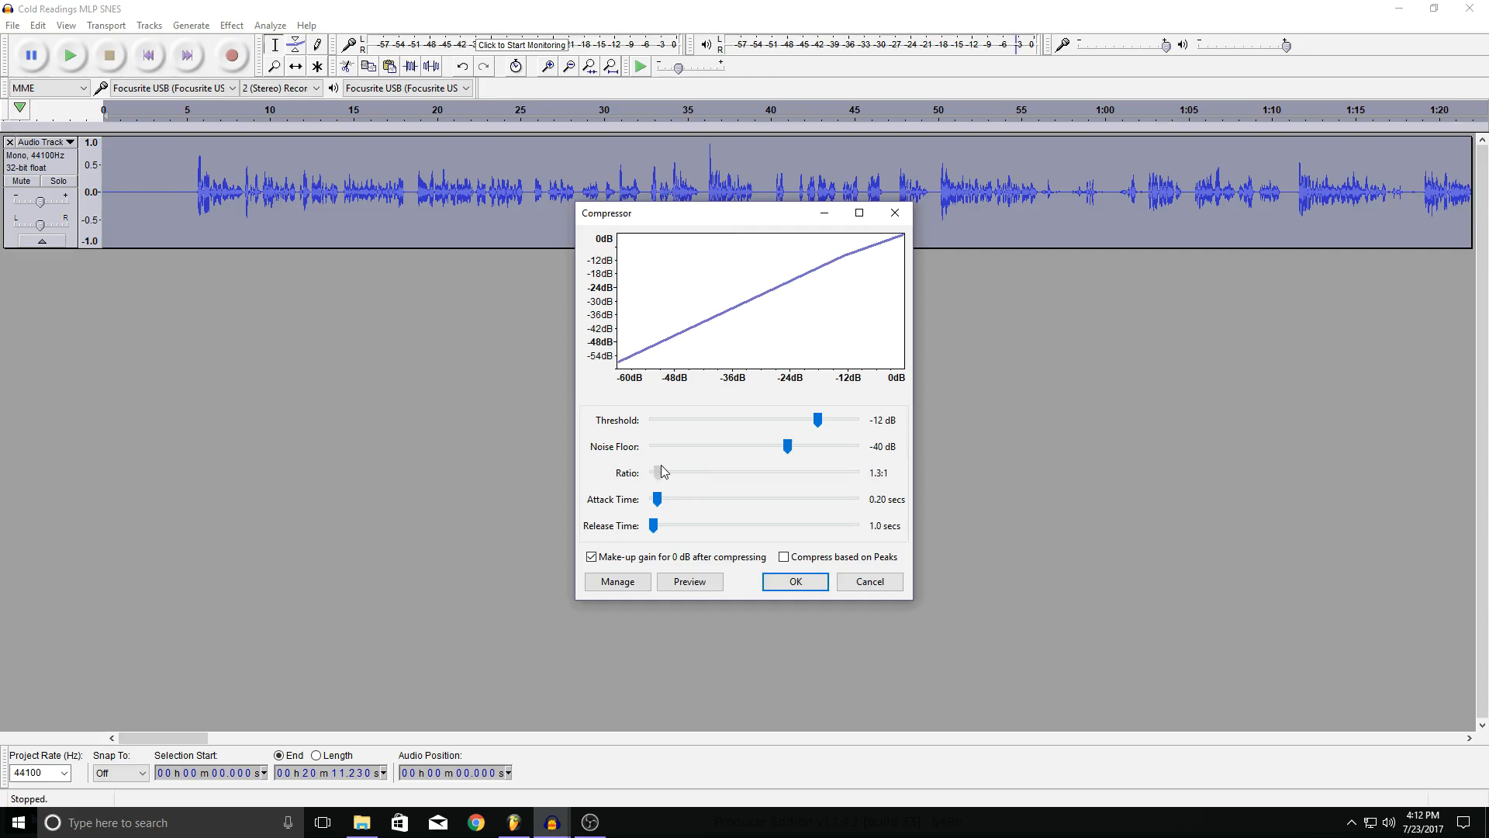
drag(662, 465, 817, 512)
click(657, 501)
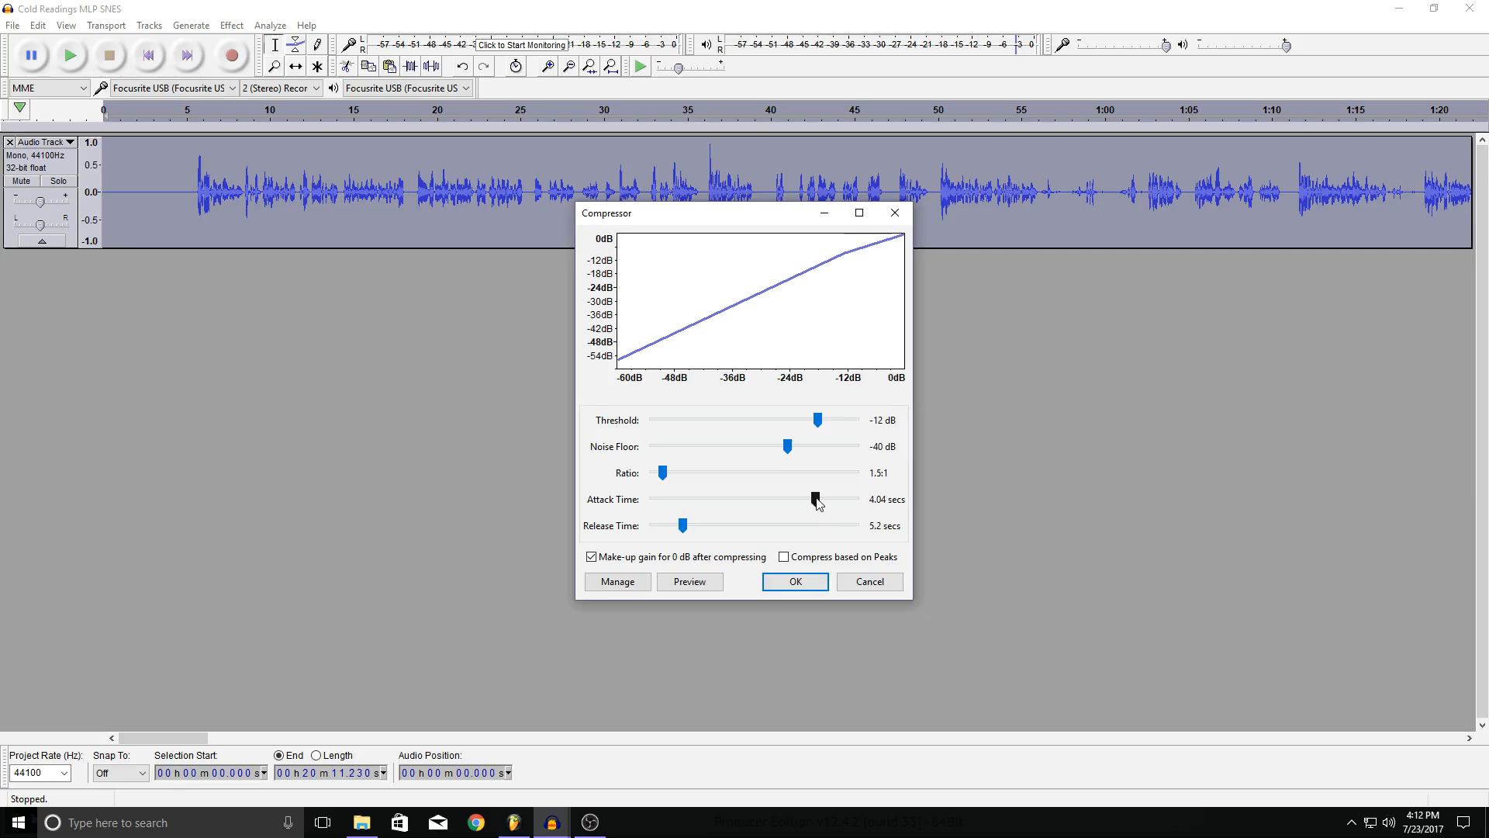
drag(774, 490, 695, 482)
click(786, 578)
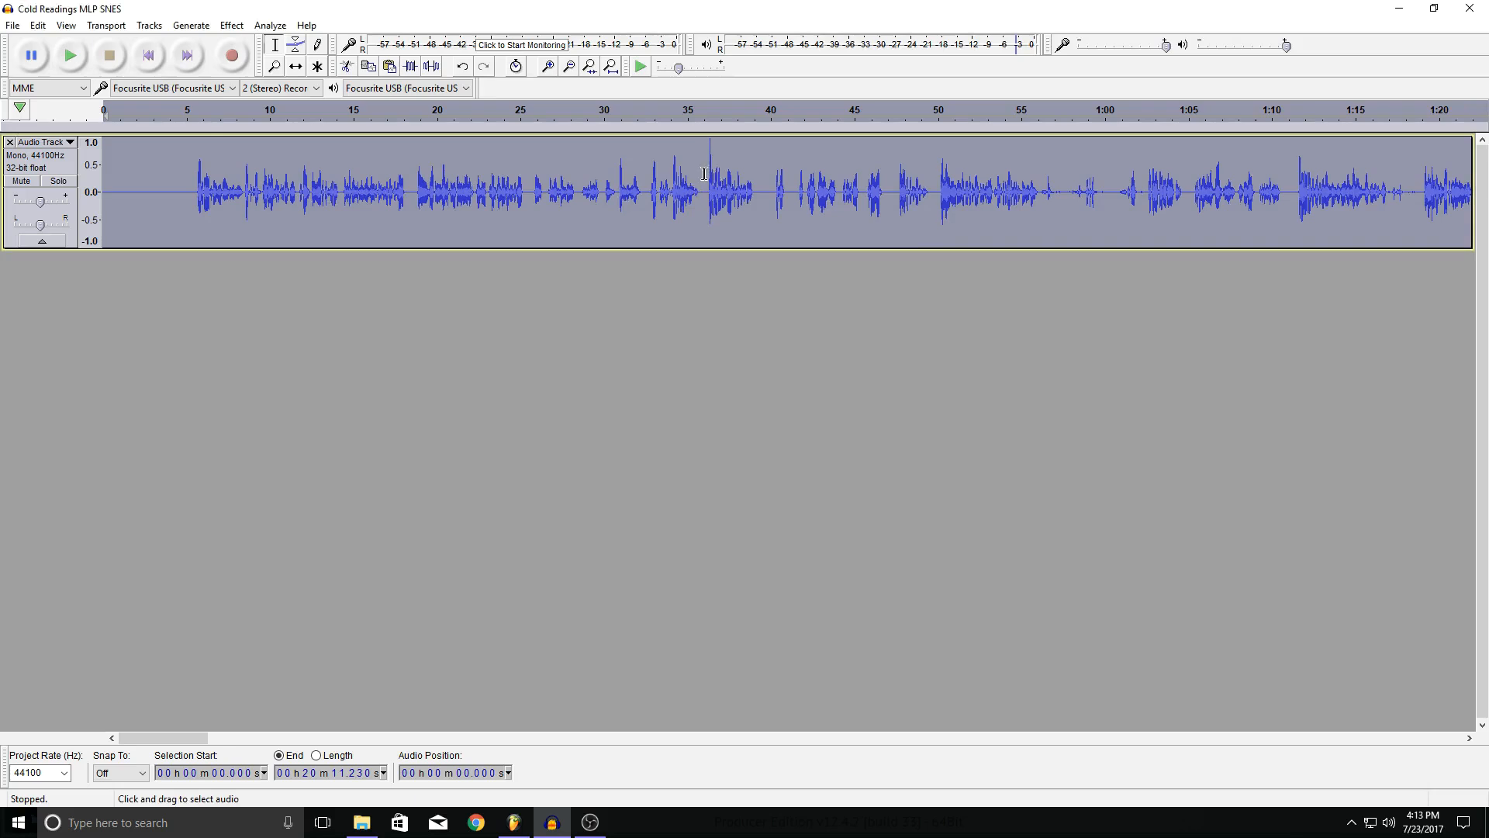
Examine the compressed waveform's peaks at the first words, at about 35.9–37.2 s and around 5:30.
drag(193, 169, 206, 169)
drag(704, 172, 723, 174)
key(ctrl+1)
ctrl+scroll(724, 177, up, 4)
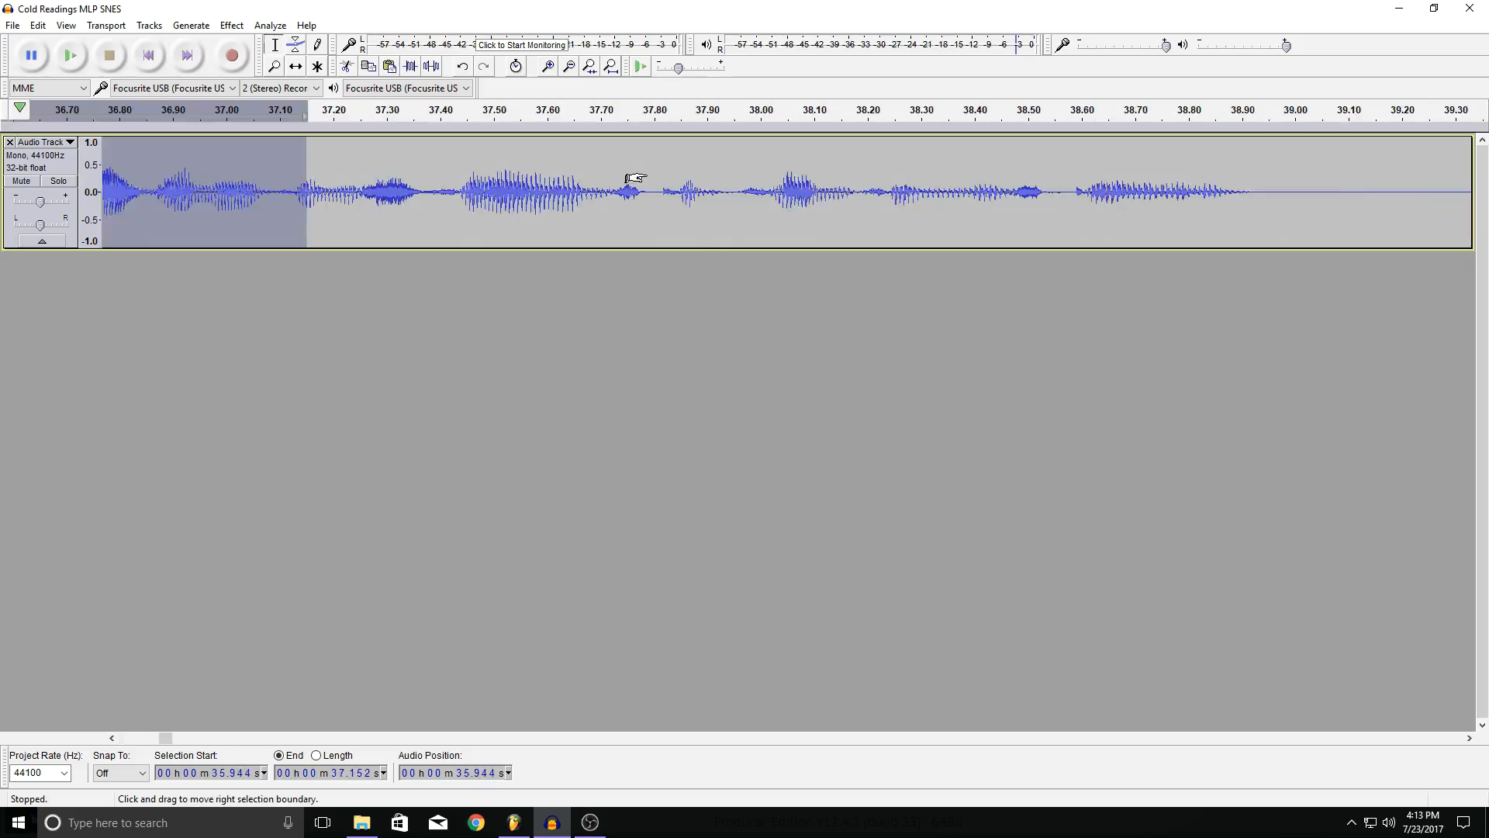
ctrl+scroll(303, 208, down, 7)
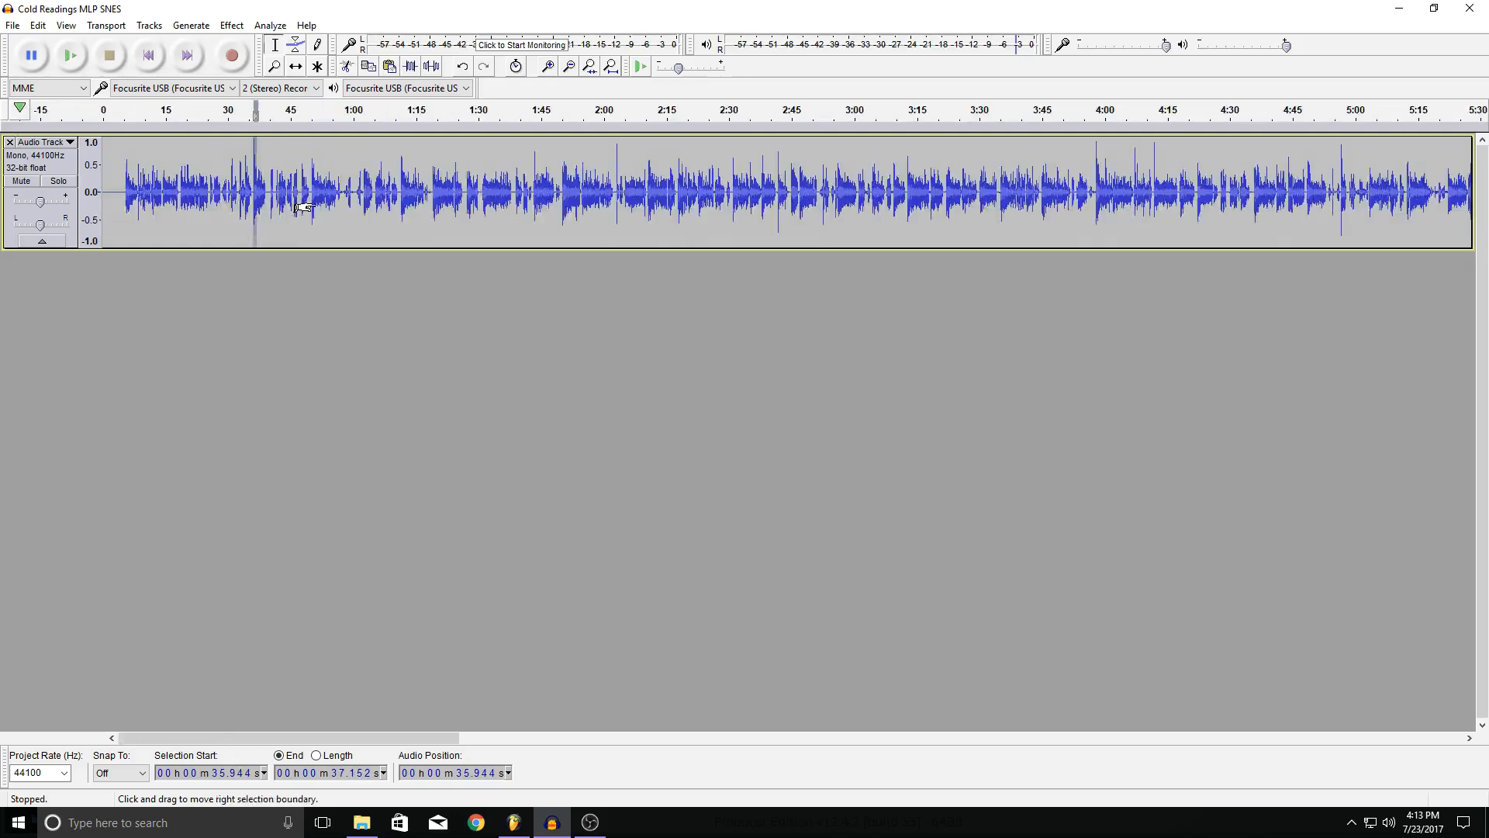
ctrl+scroll(465, 201, up, 7)
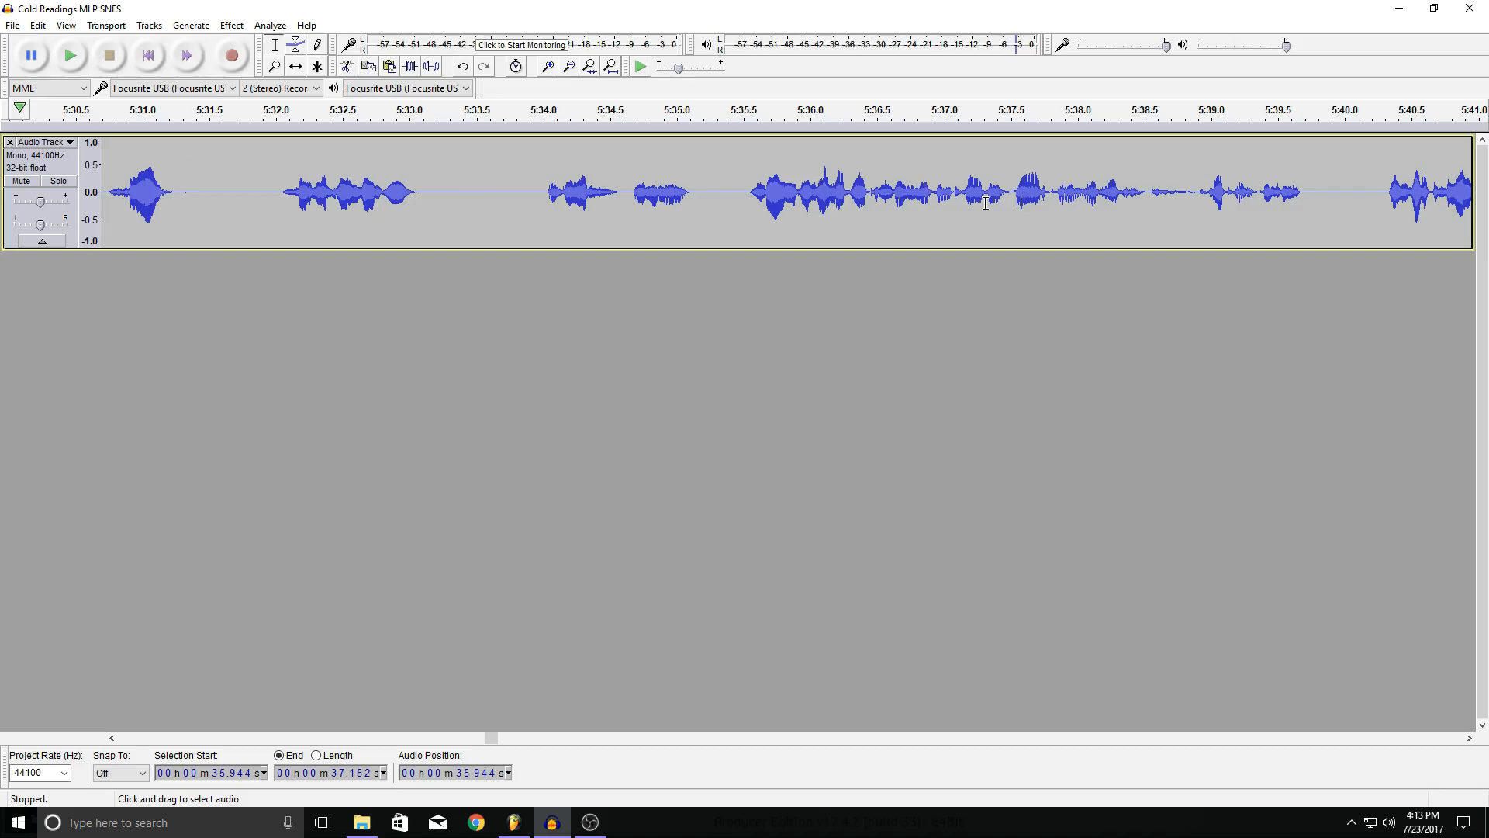
ctrl+scroll(878, 204, down, 2)
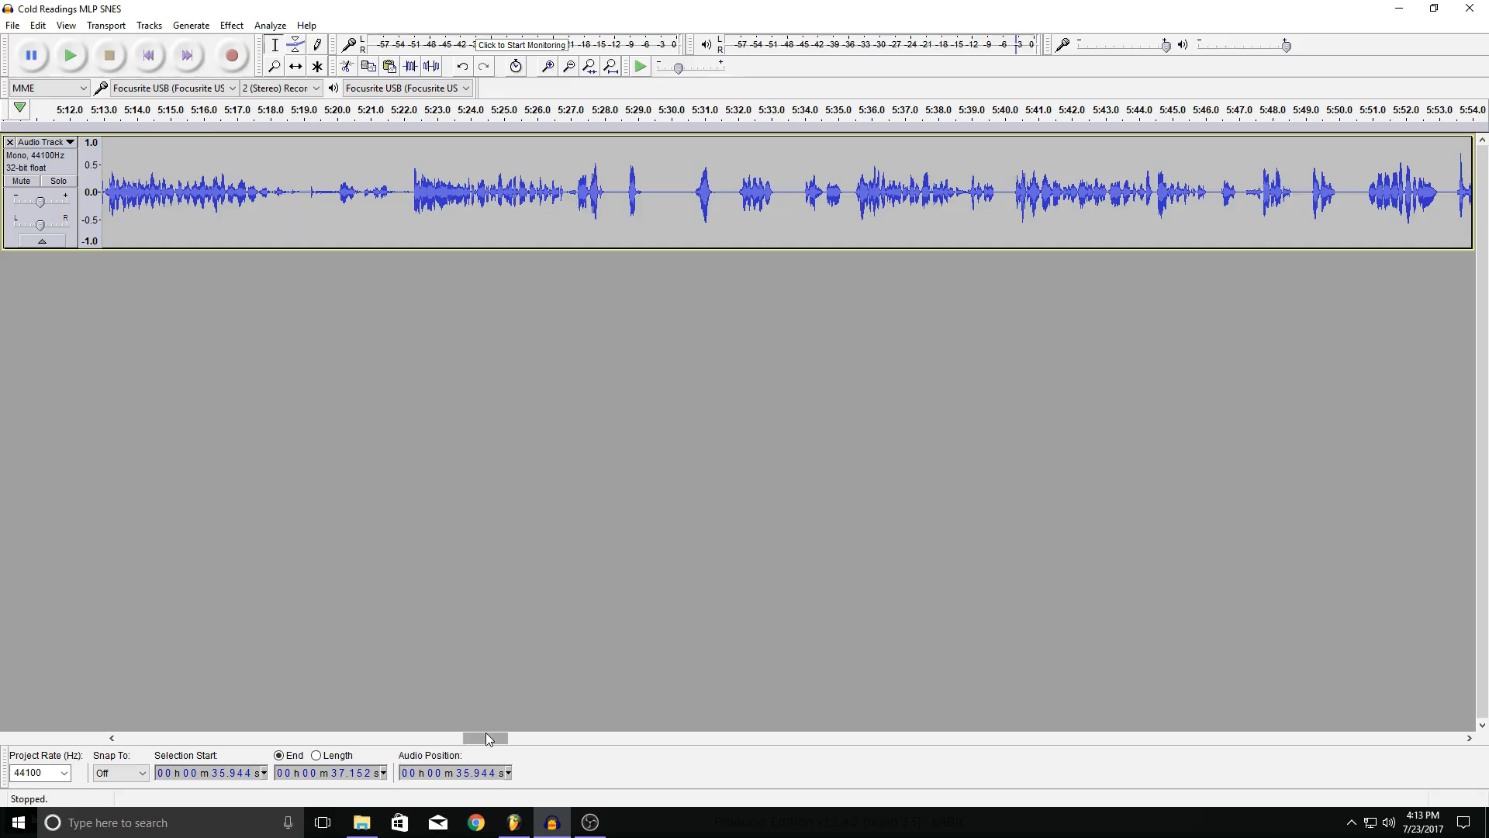
drag(489, 738, 124, 689)
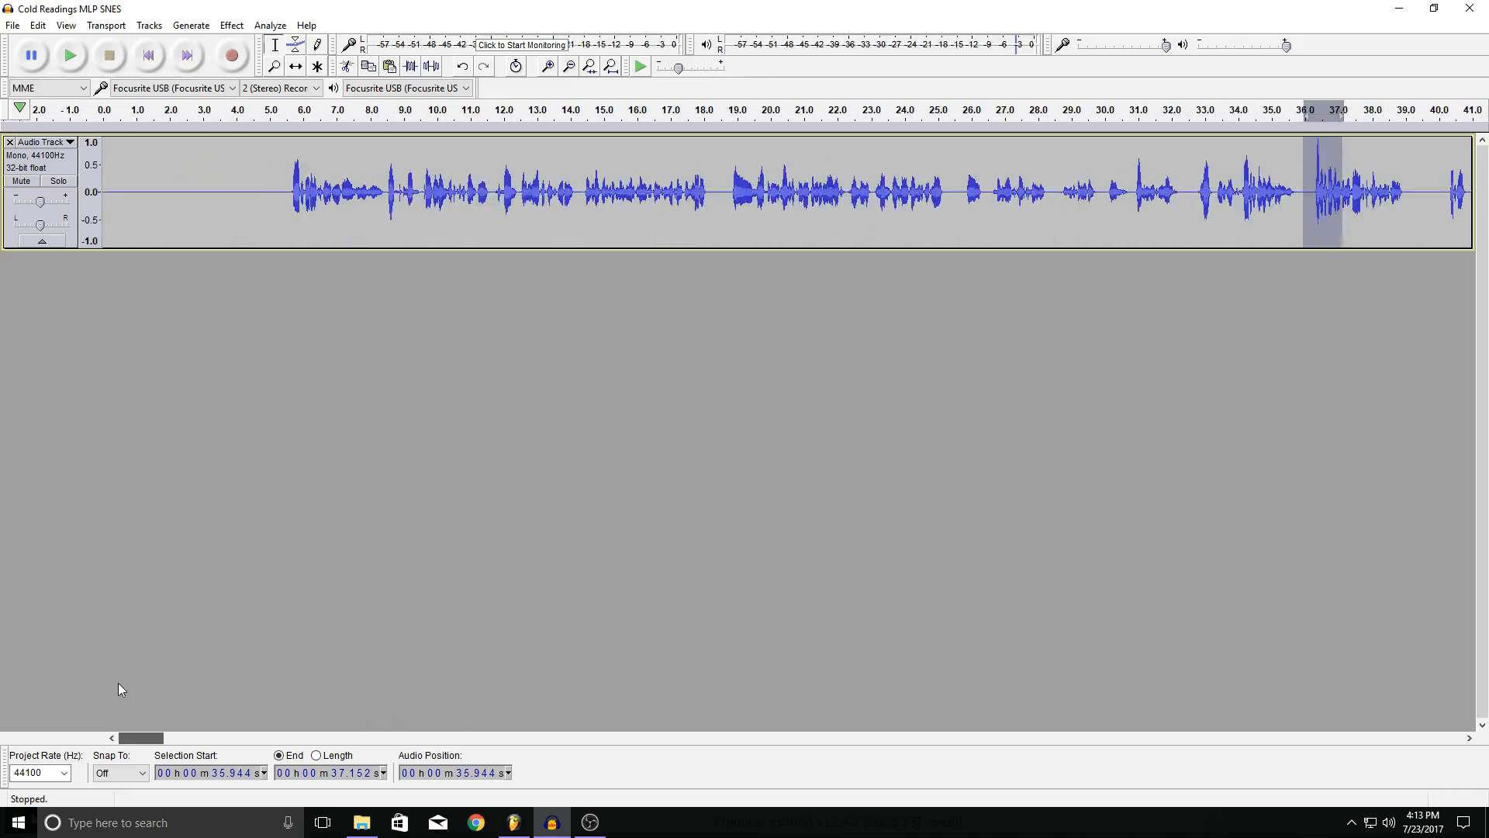
Play the compressed audio from about 5.2 s to check its volume, and stop it.
click(279, 203)
key(space)
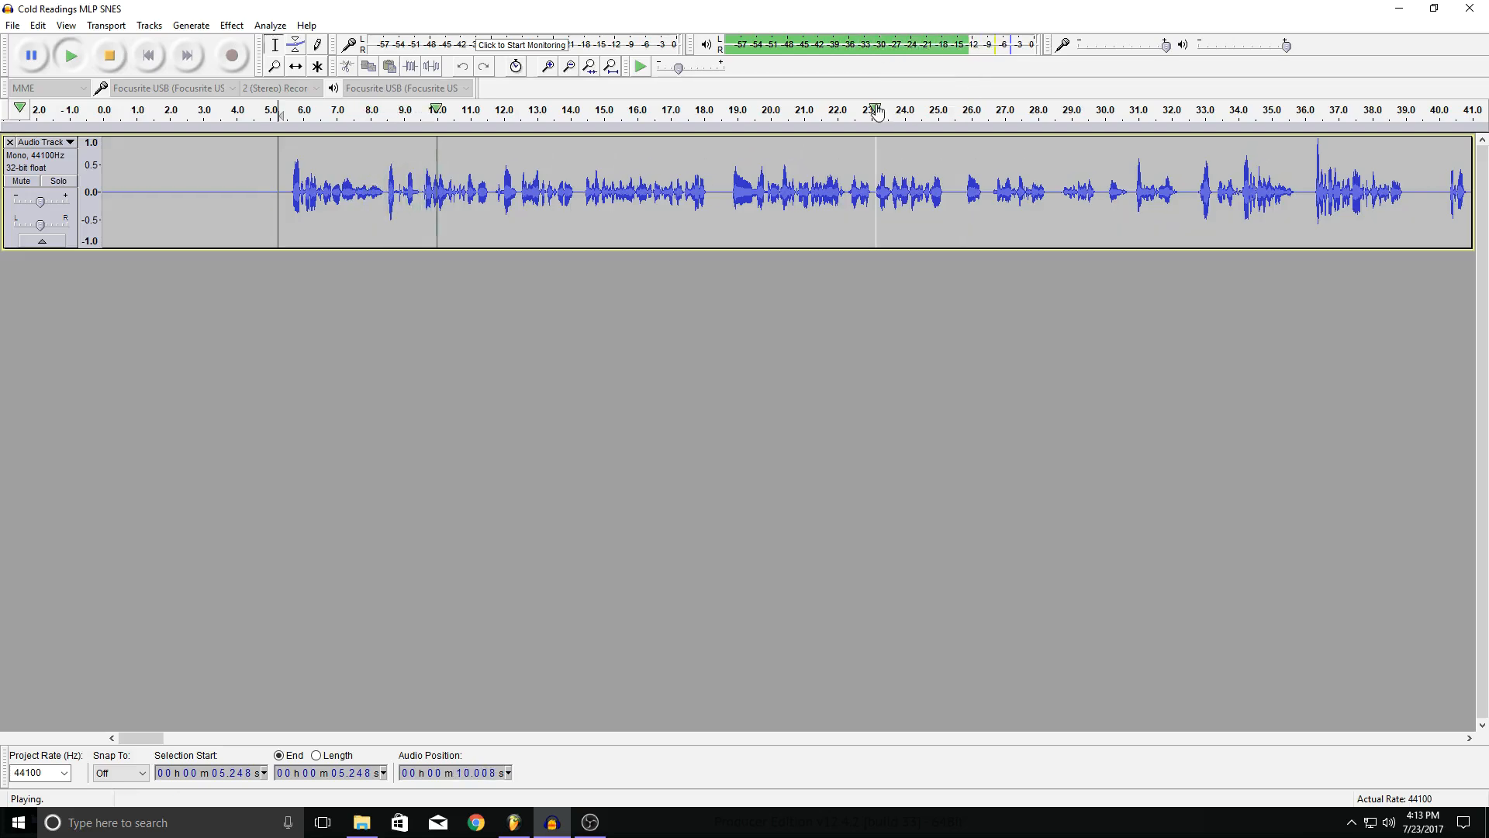
key(space)
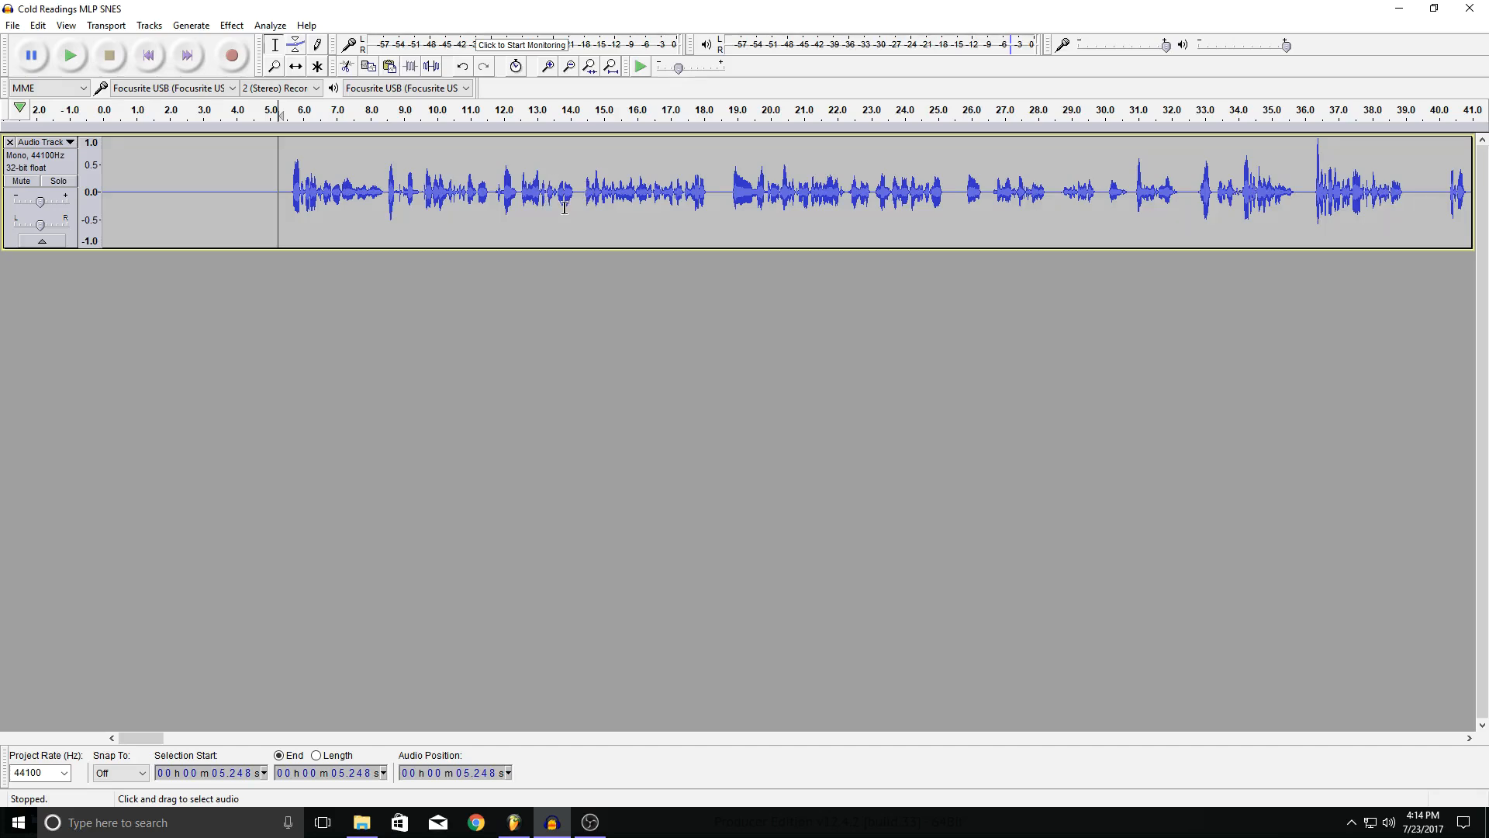
click(232, 25)
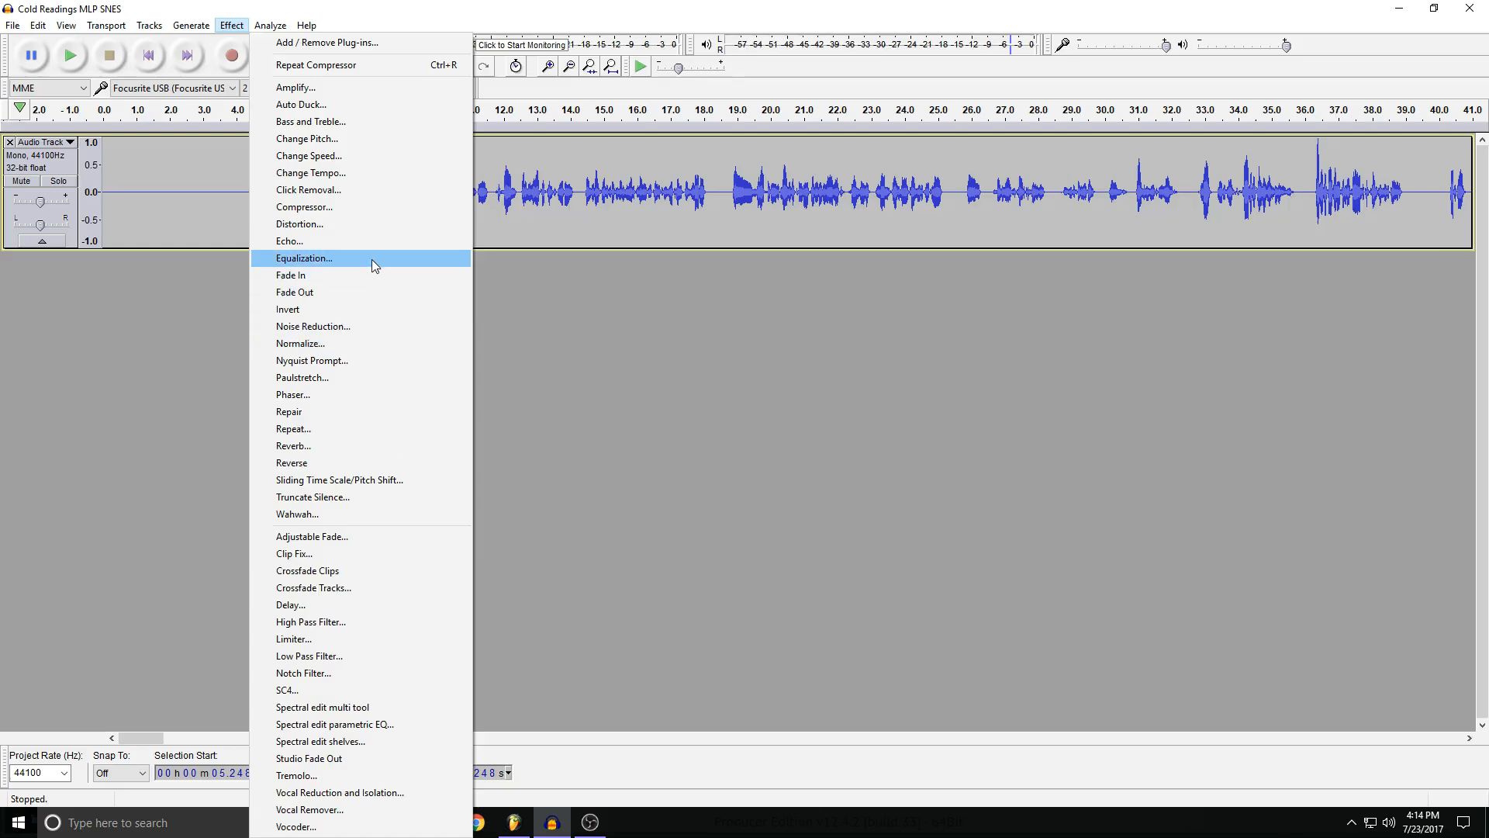
click(628, 316)
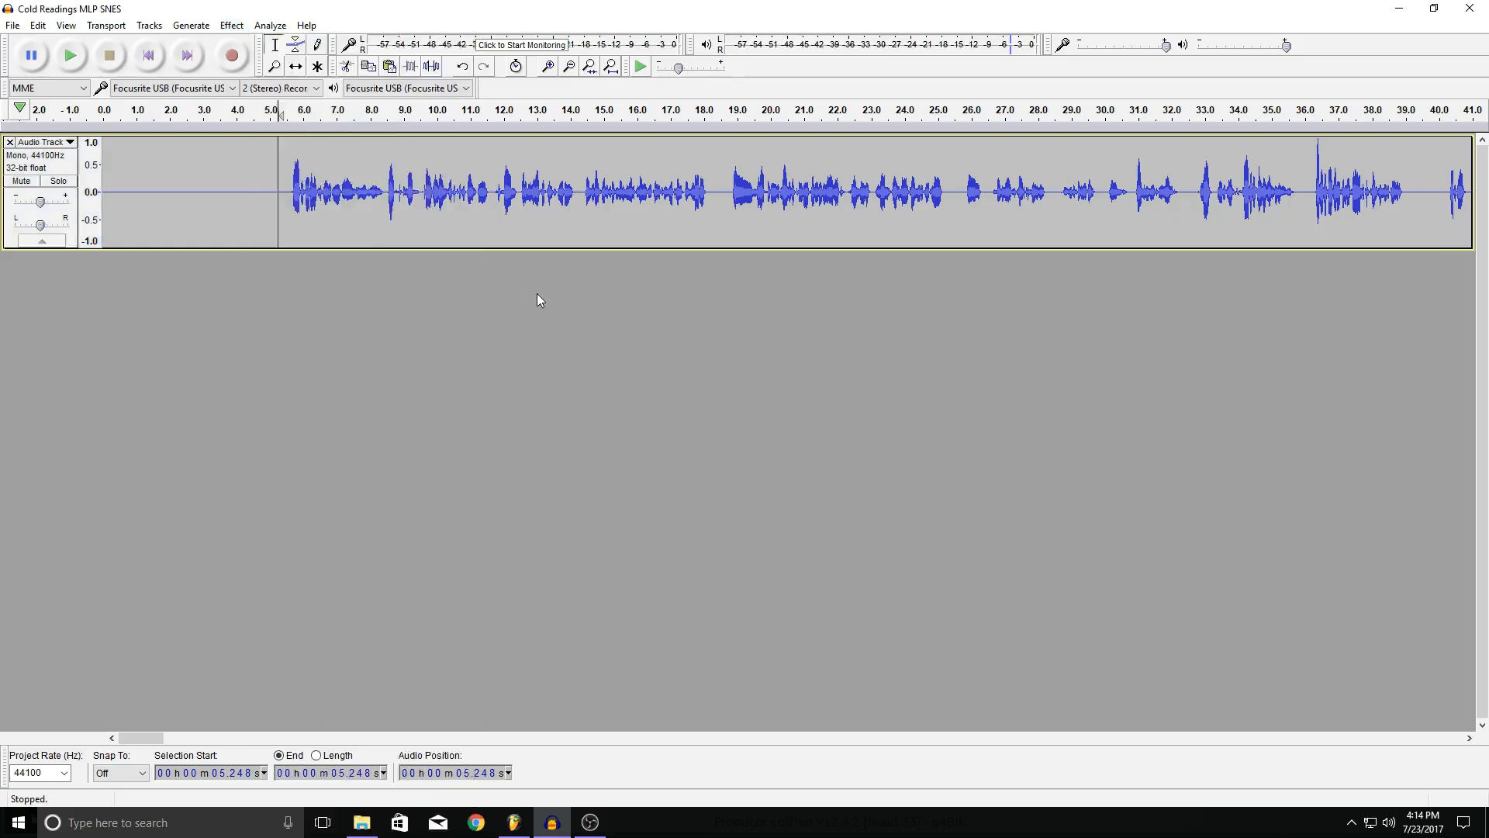
Examine the compressed waveform along the full recording, close up and as an overview, and return the cursor to the track start.
scroll(1014, 242, down, 3)
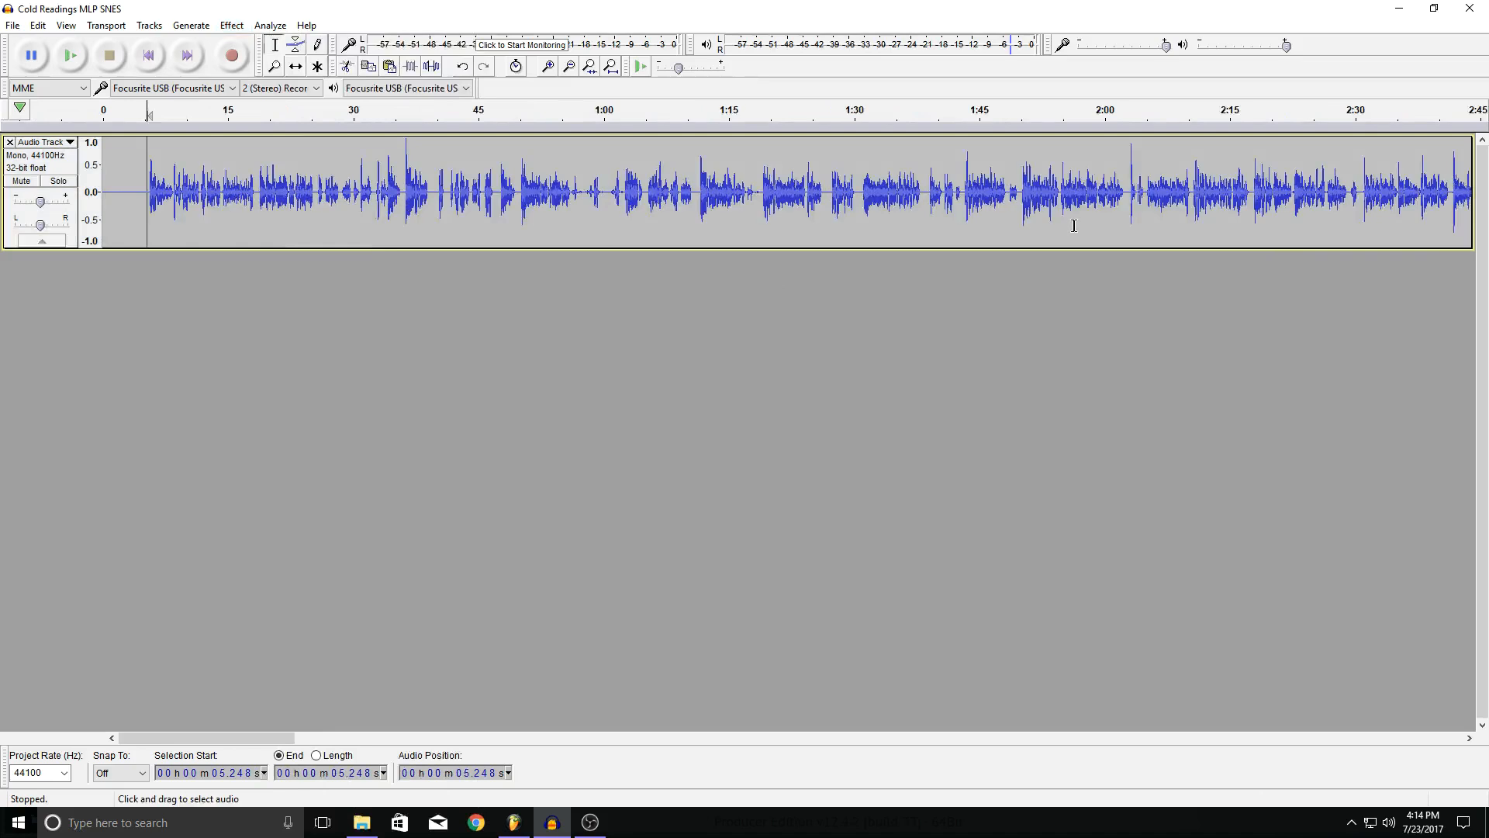
scroll(1074, 225, up, 3)
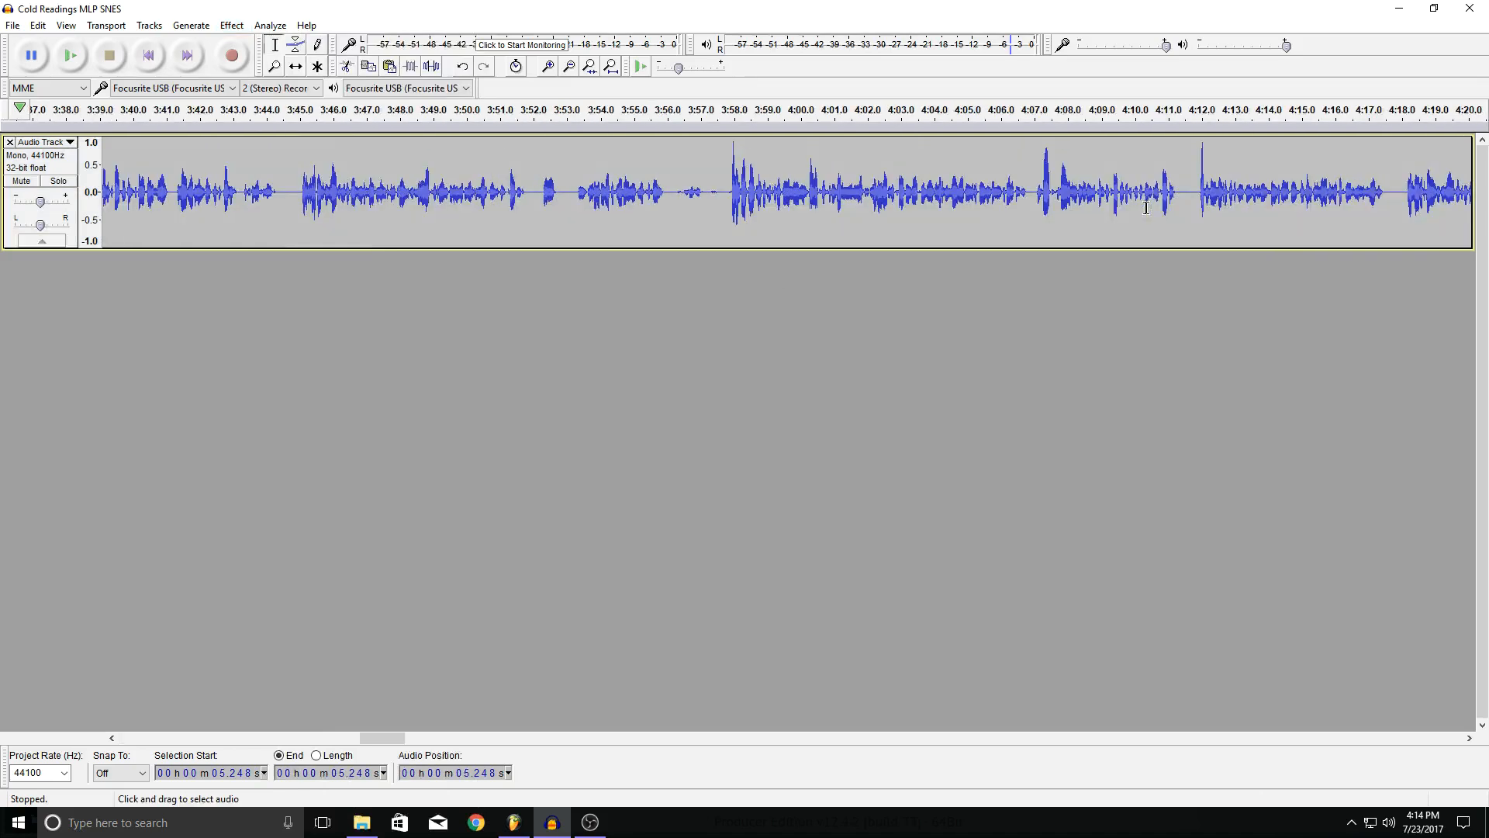
scroll(1048, 201, up, 1)
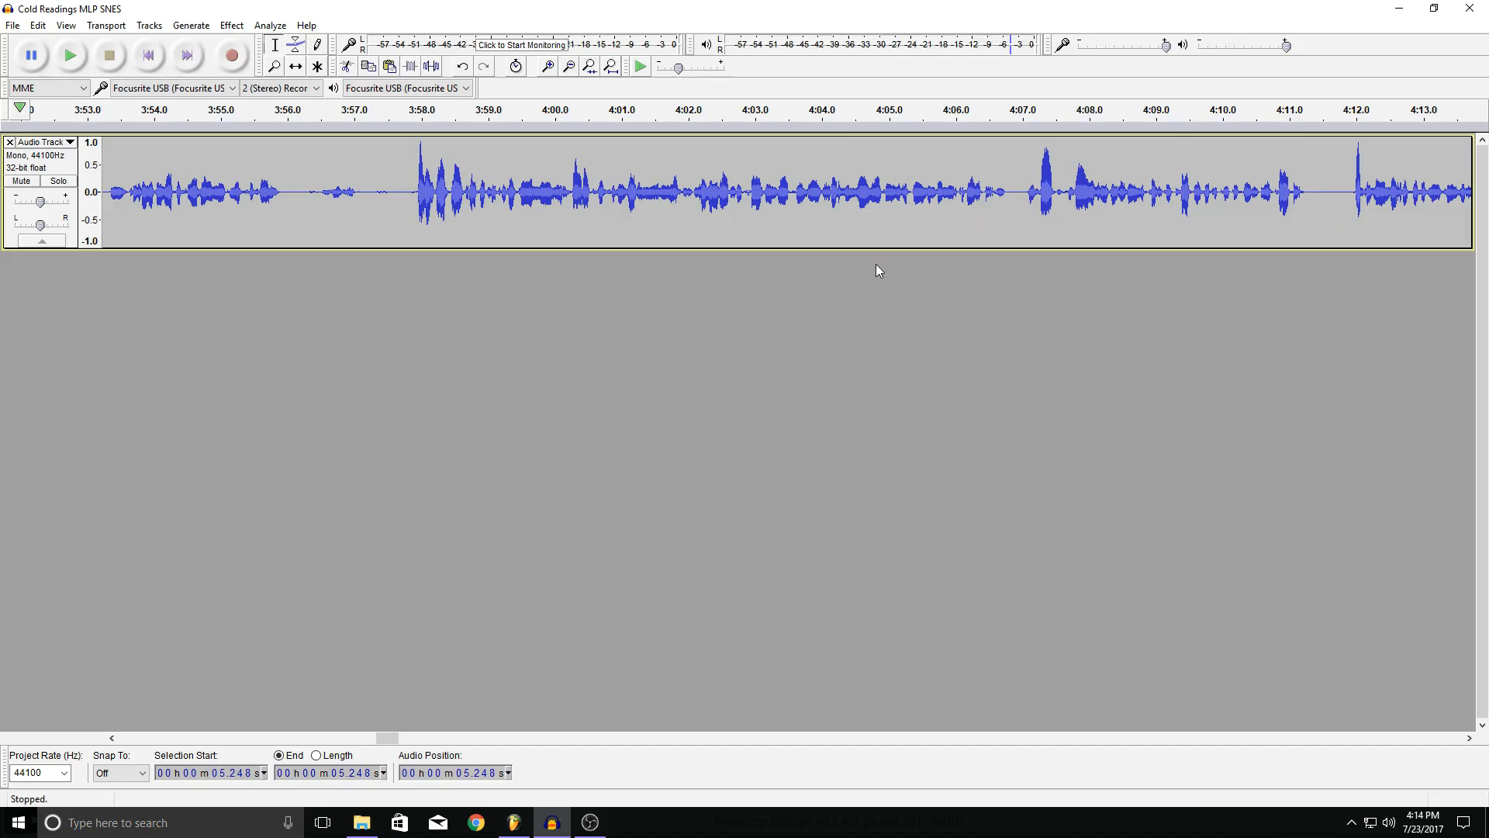
scroll(1014, 213, down, 3)
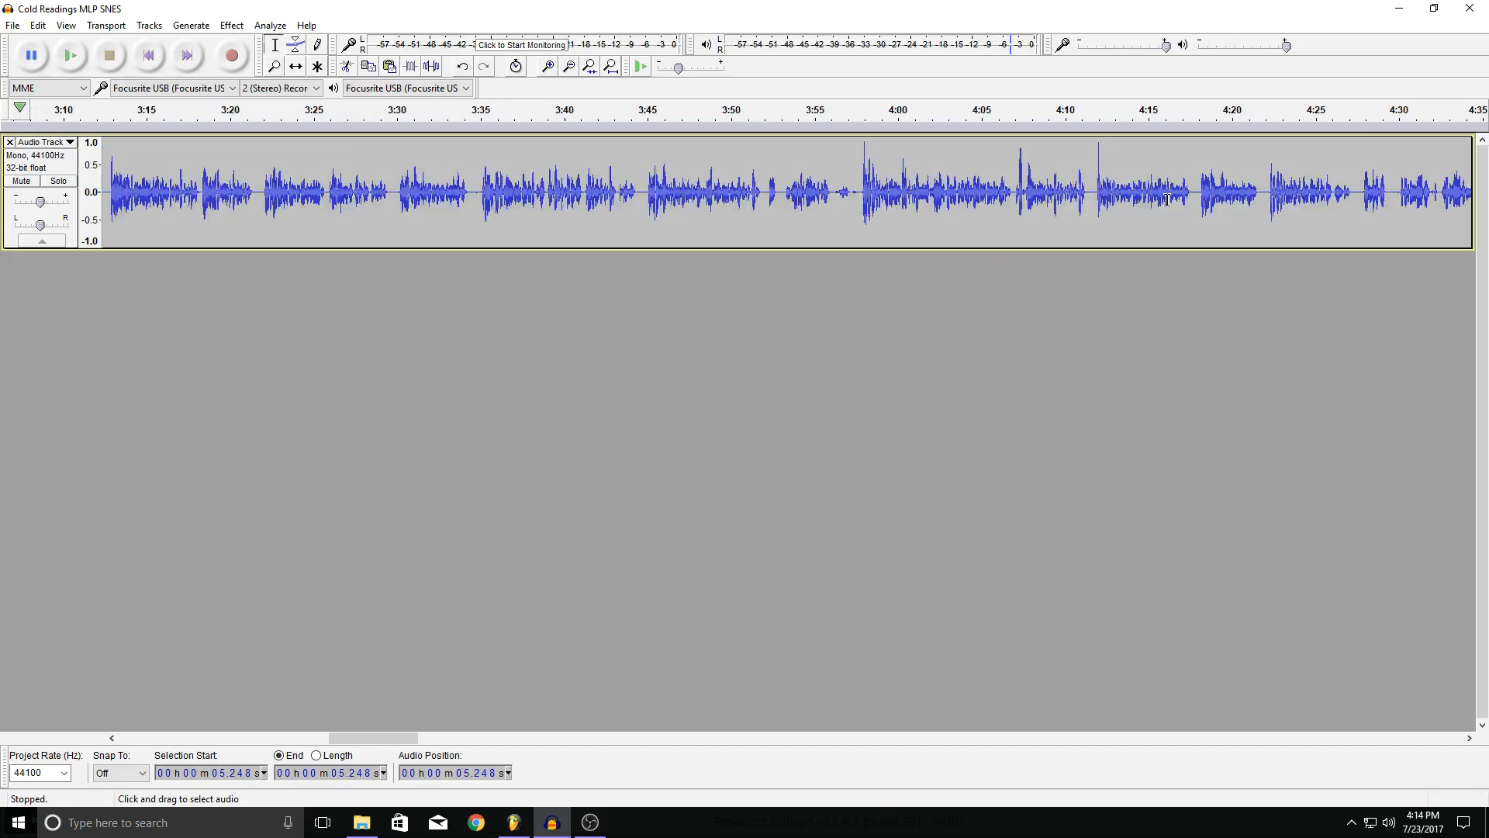
scroll(1201, 210, up, 3)
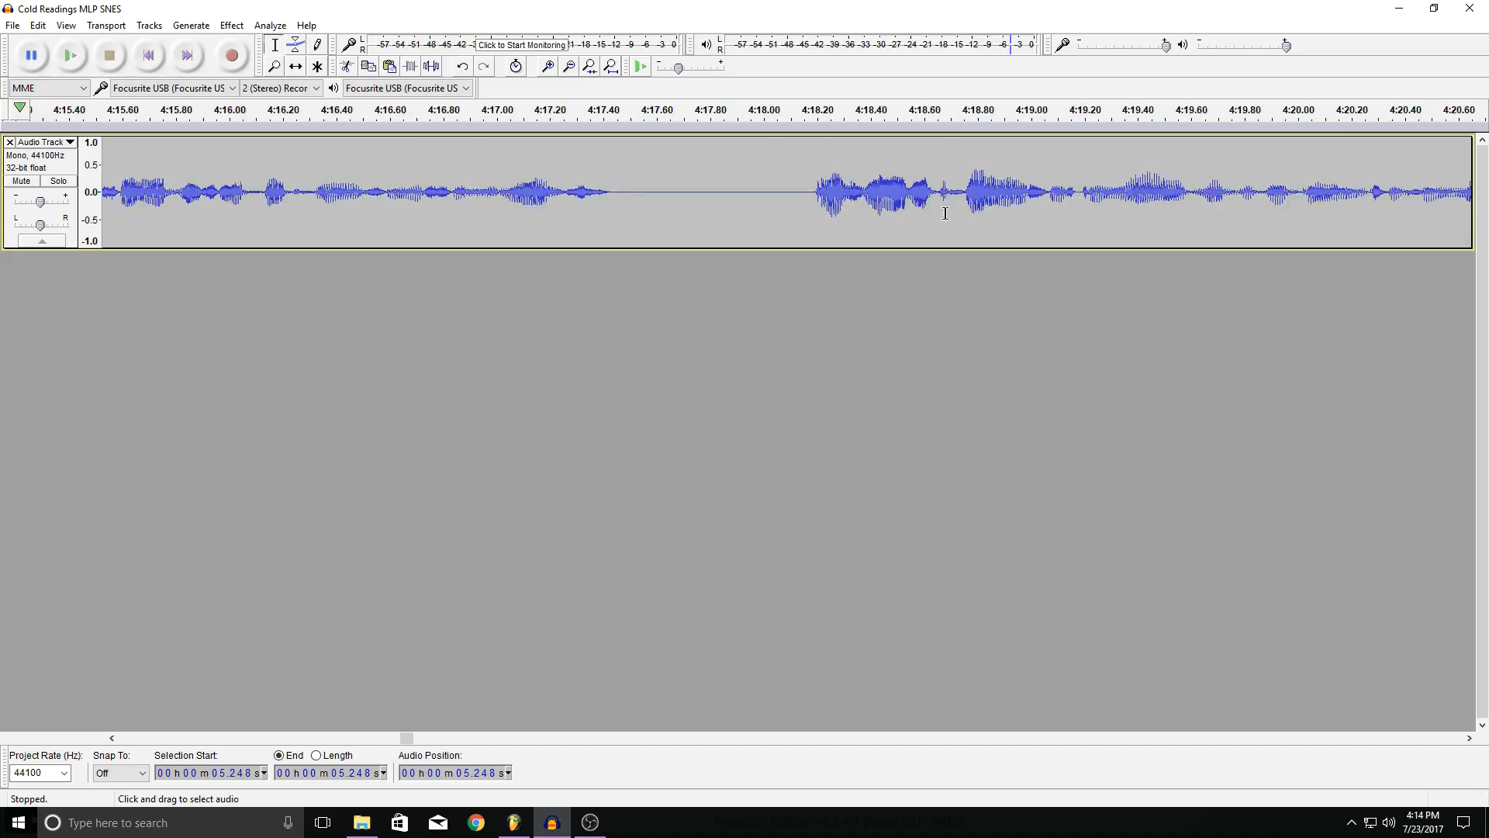
scroll(947, 210, down, 3)
scroll(1023, 184, down, 3)
scroll(1073, 194, up, 8)
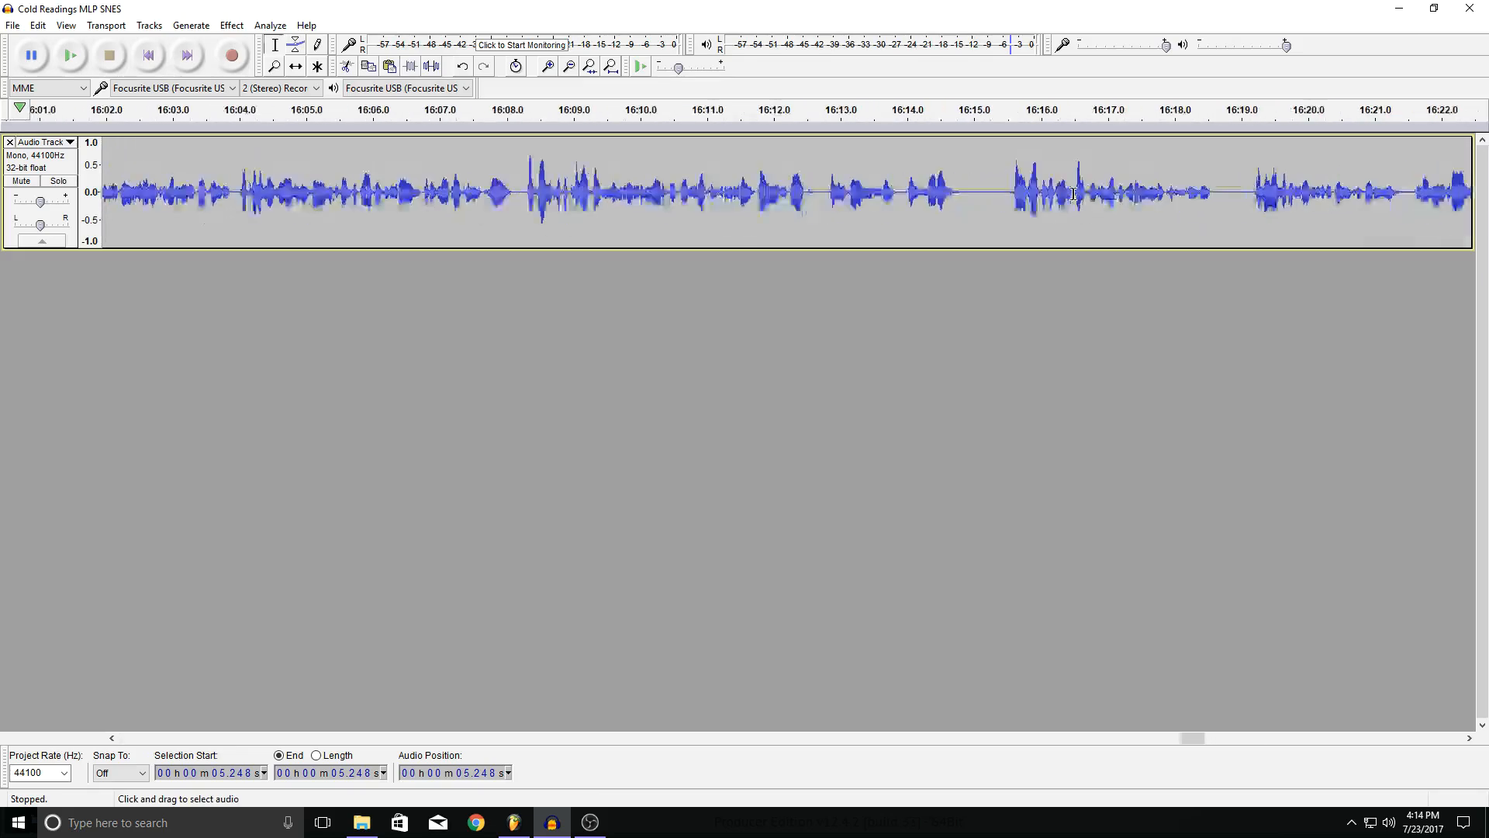
scroll(1072, 193, down, 3)
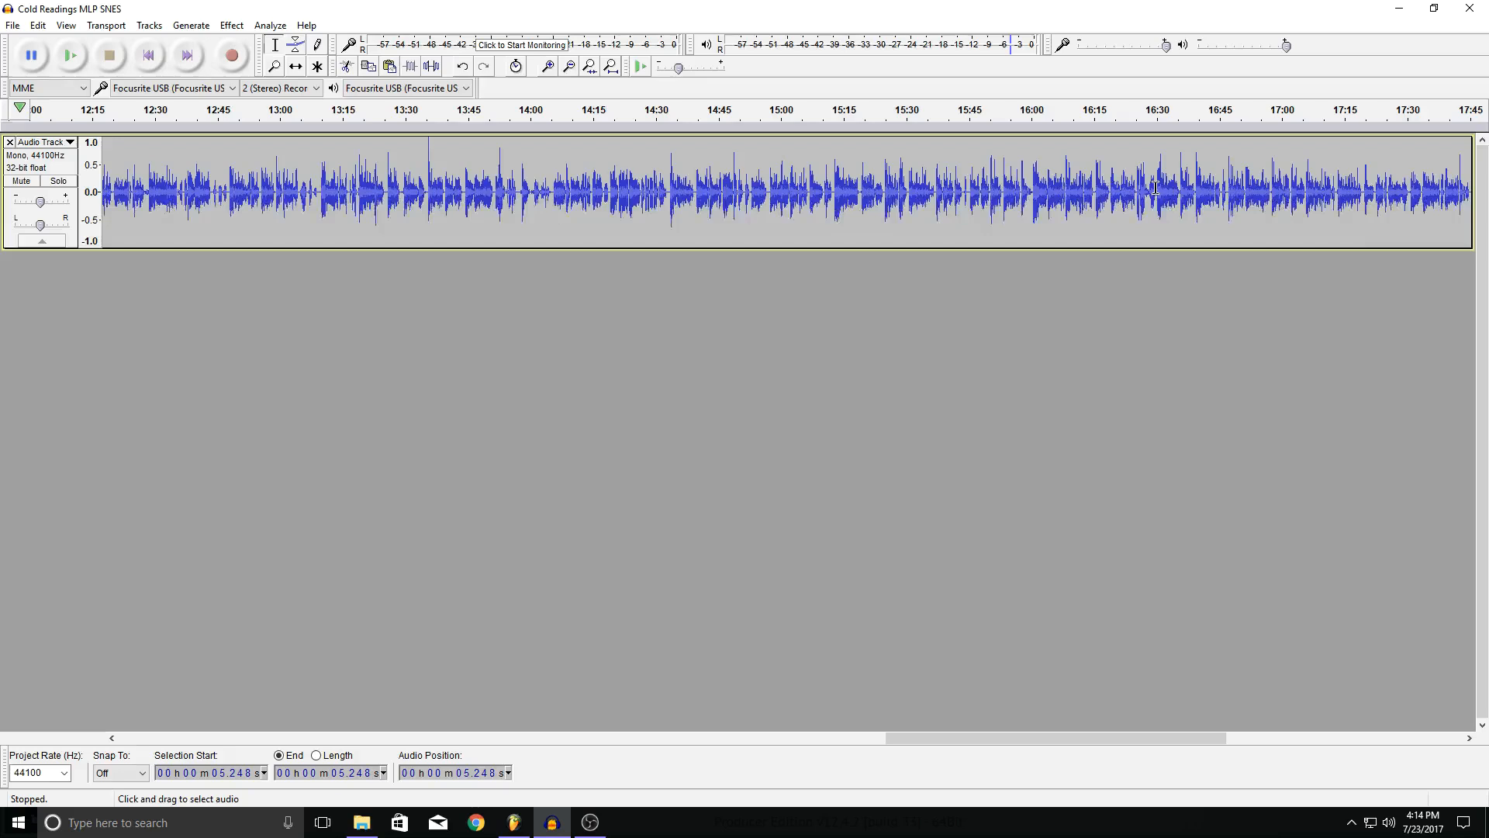
scroll(1188, 187, up, 4)
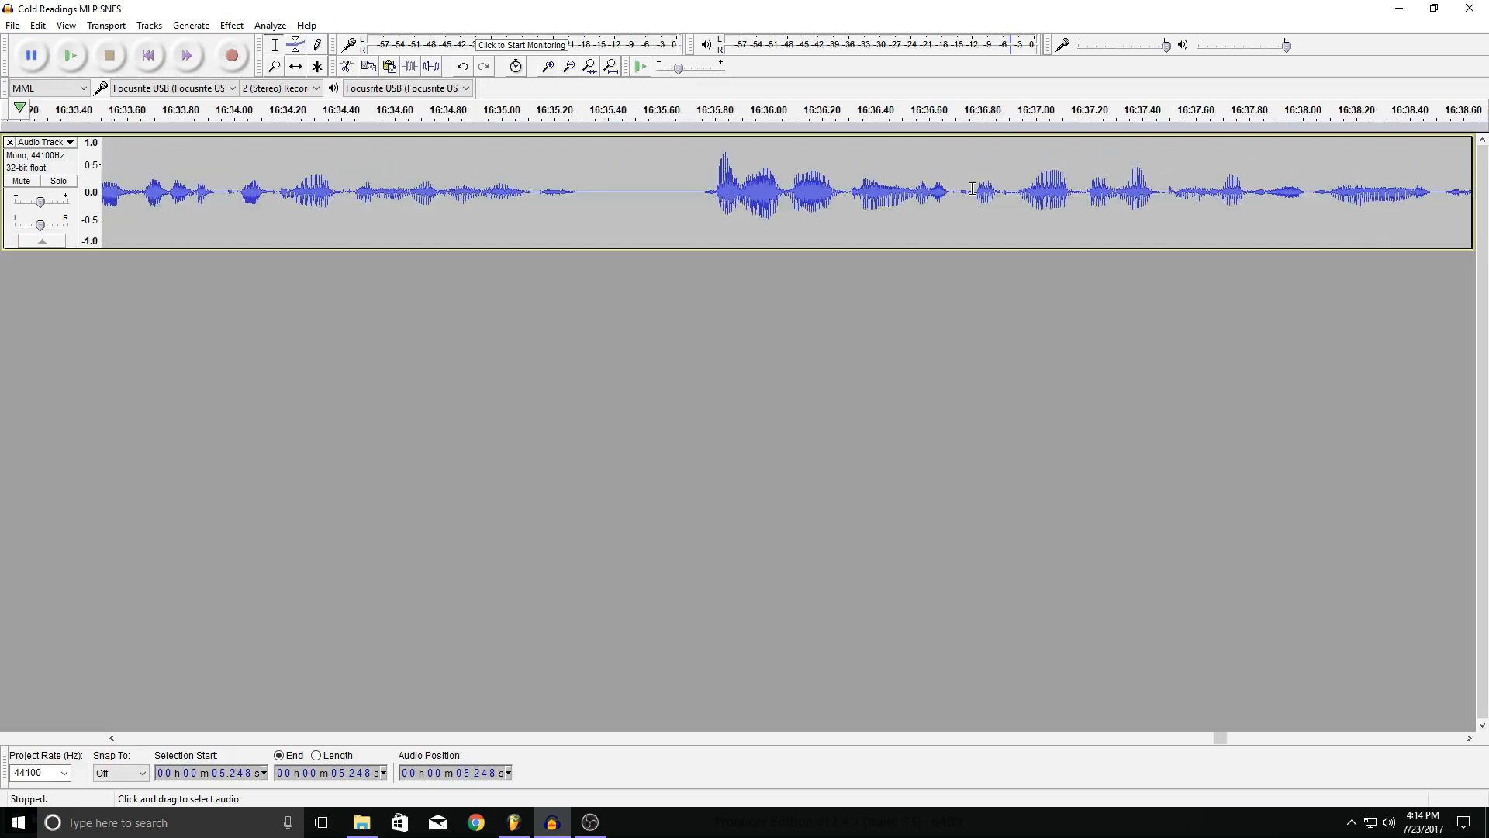
scroll(972, 189, down, 8)
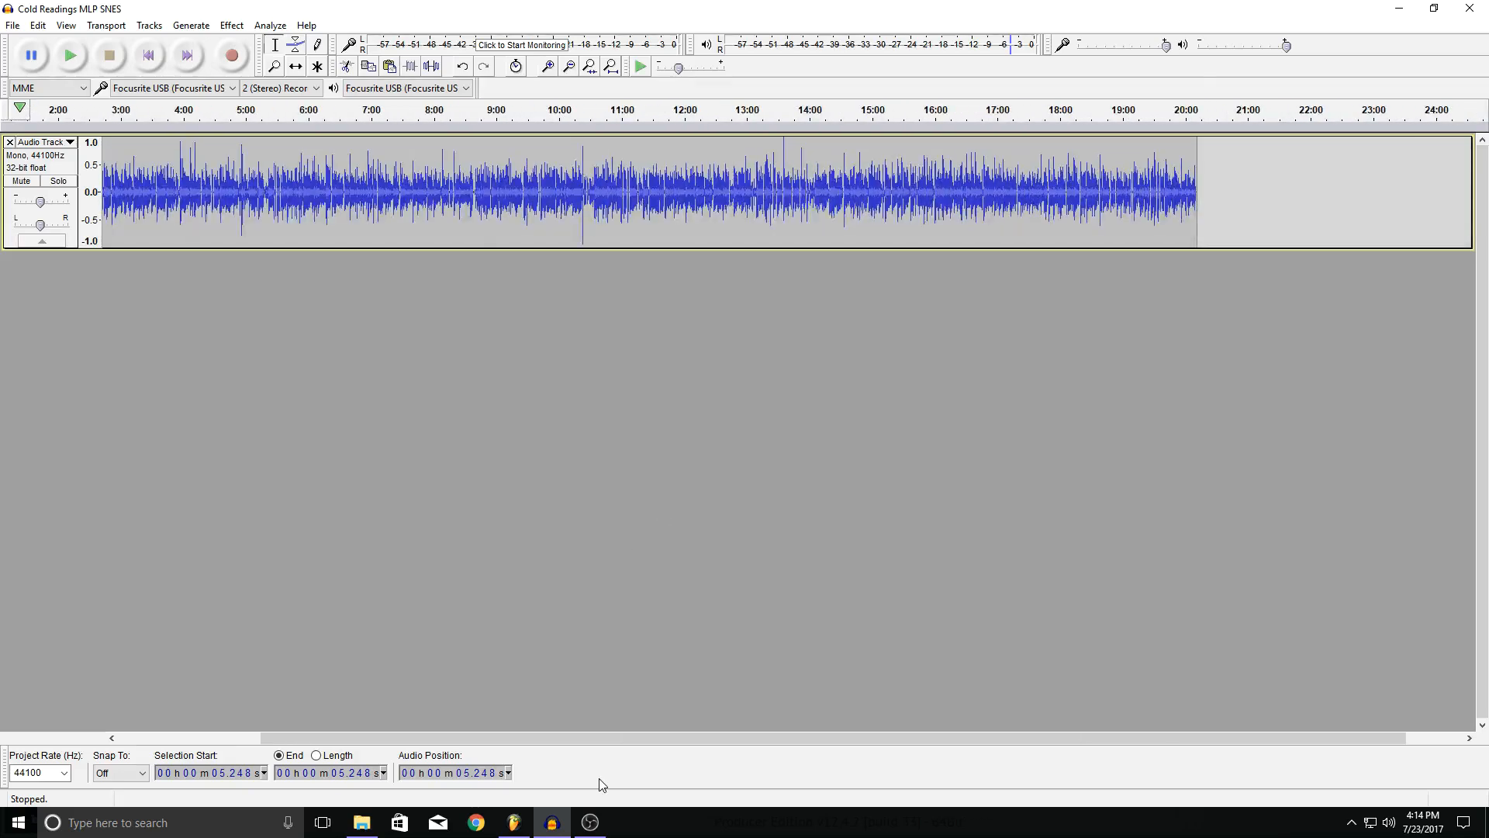
drag(619, 740, 210, 704)
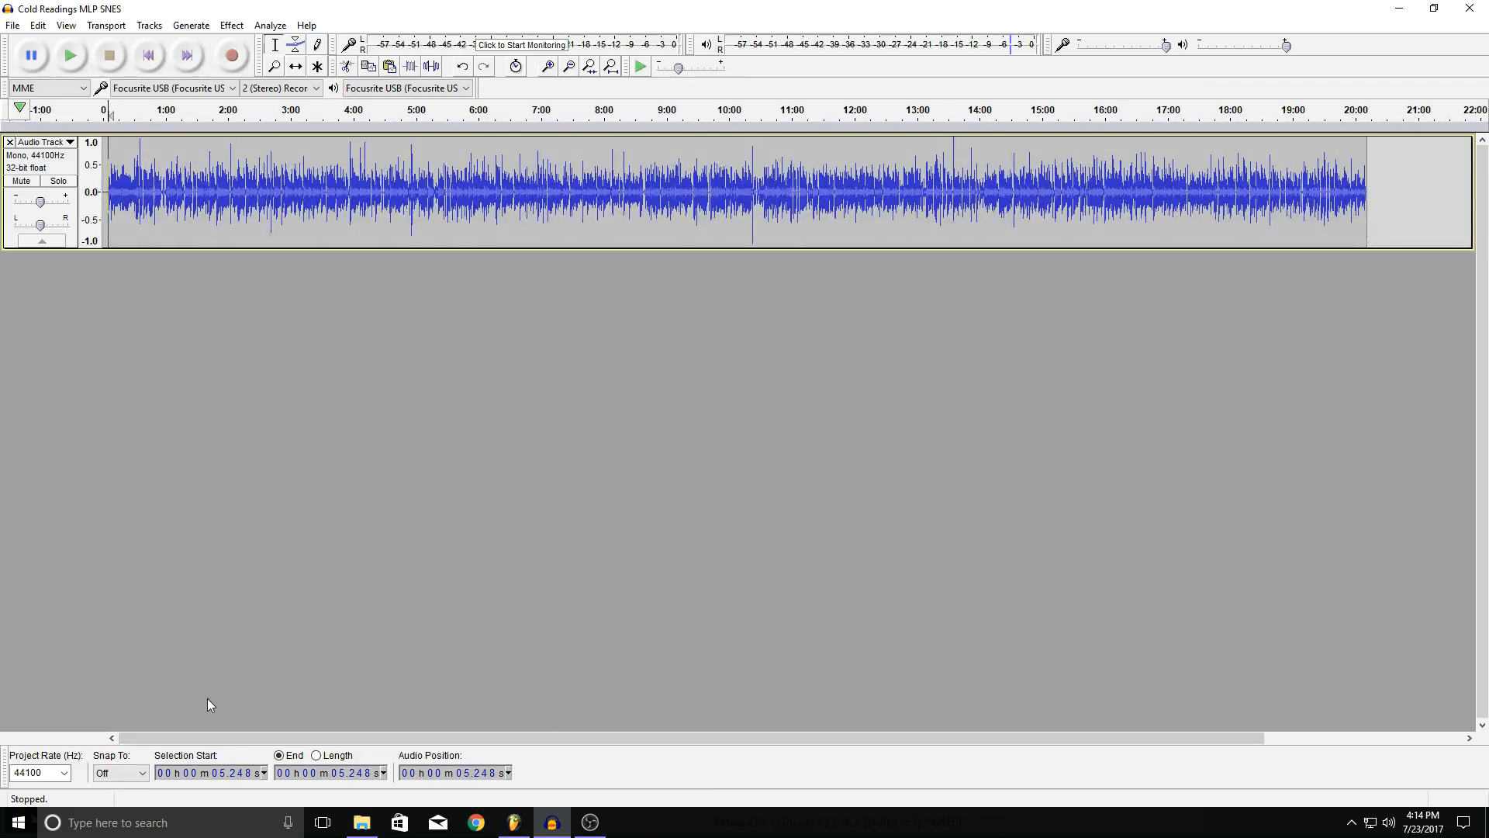
click(157, 54)
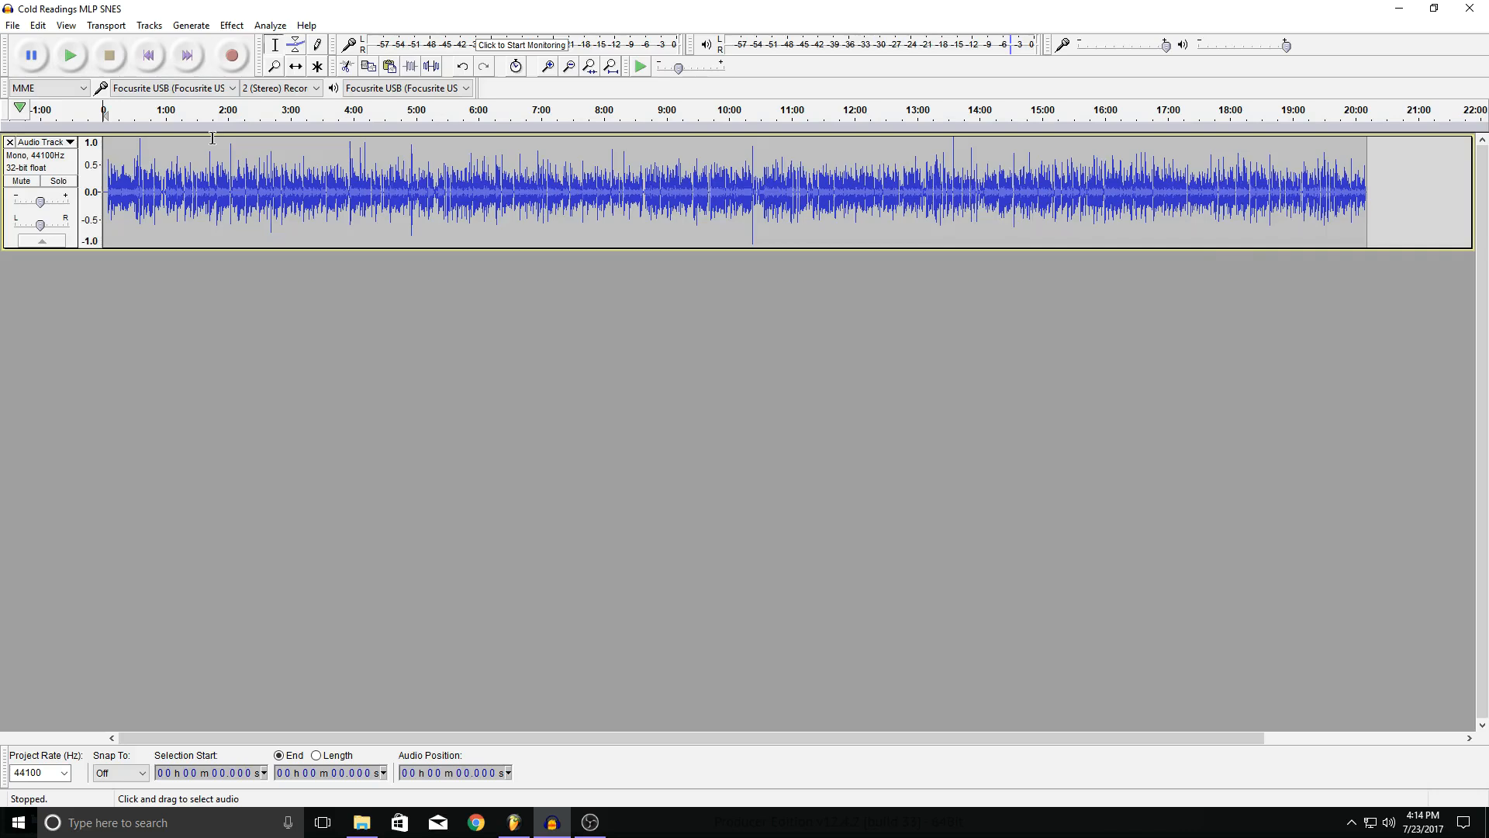
Switch to FL Studio and move Insert 1's Fruity parametric EQ 2 window clear of the mixer's effect slots.
click(513, 822)
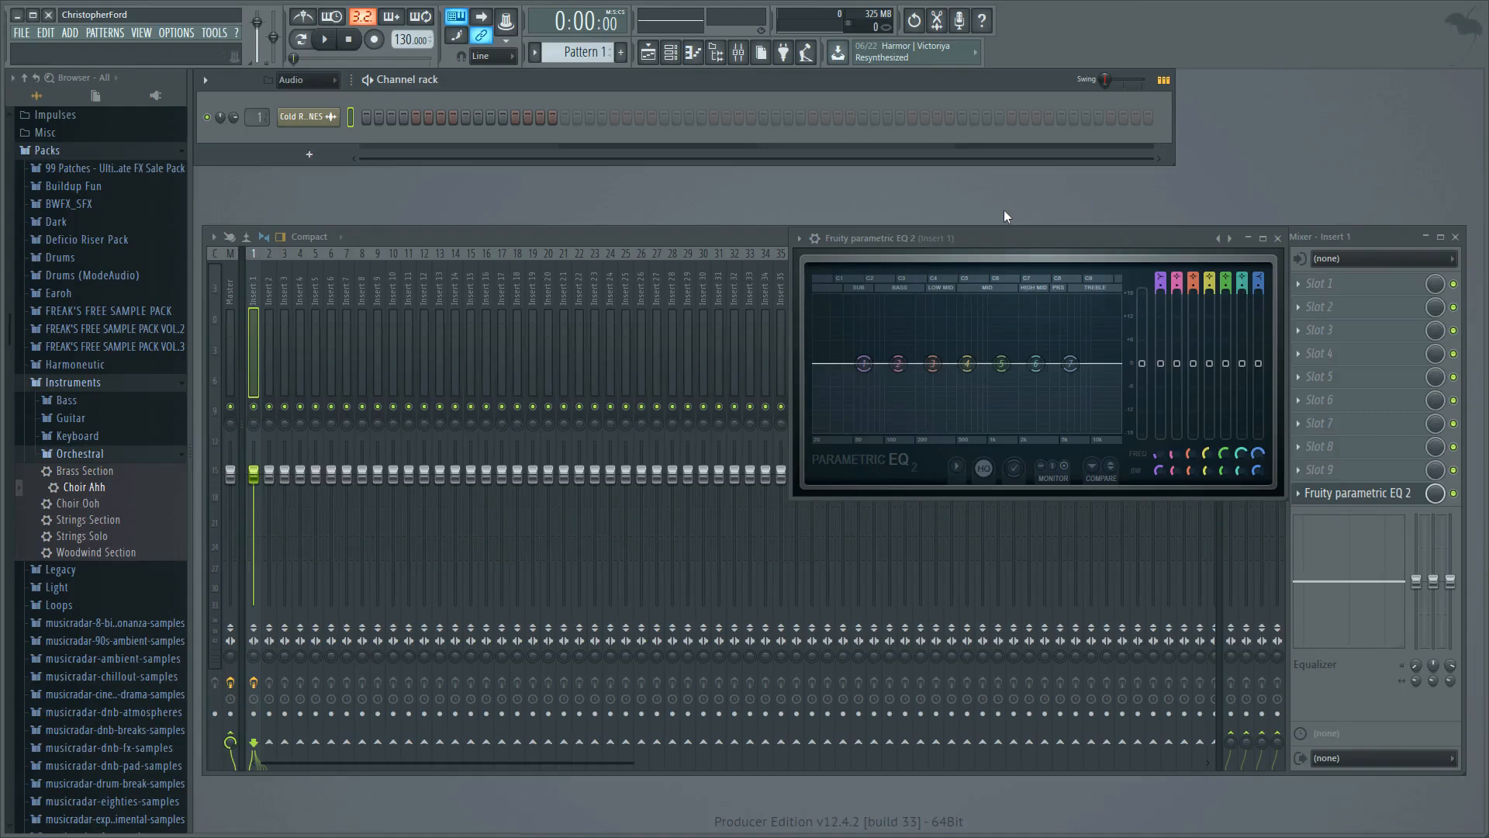
click(702, 57)
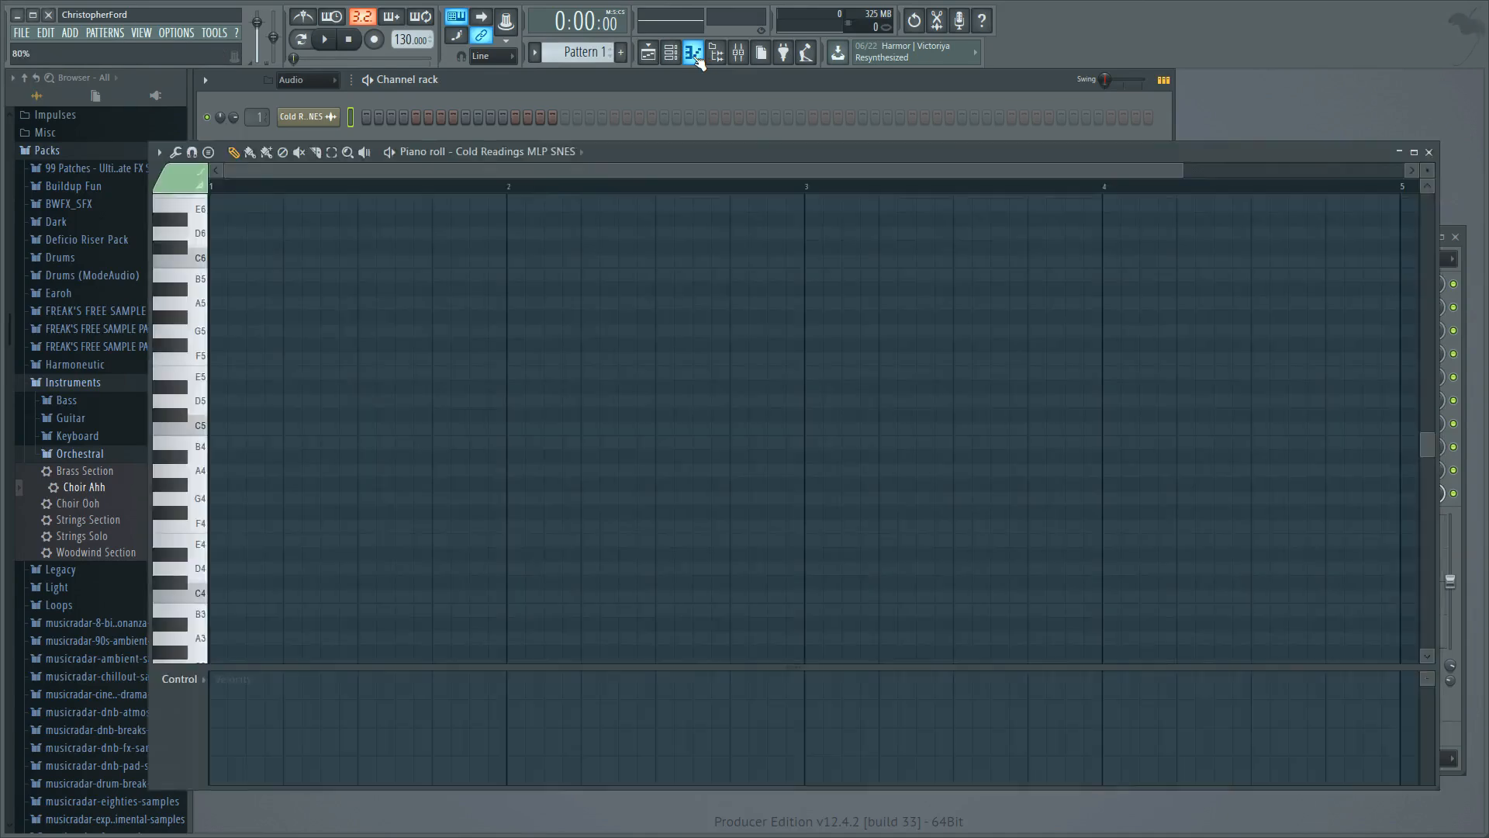
click(1413, 151)
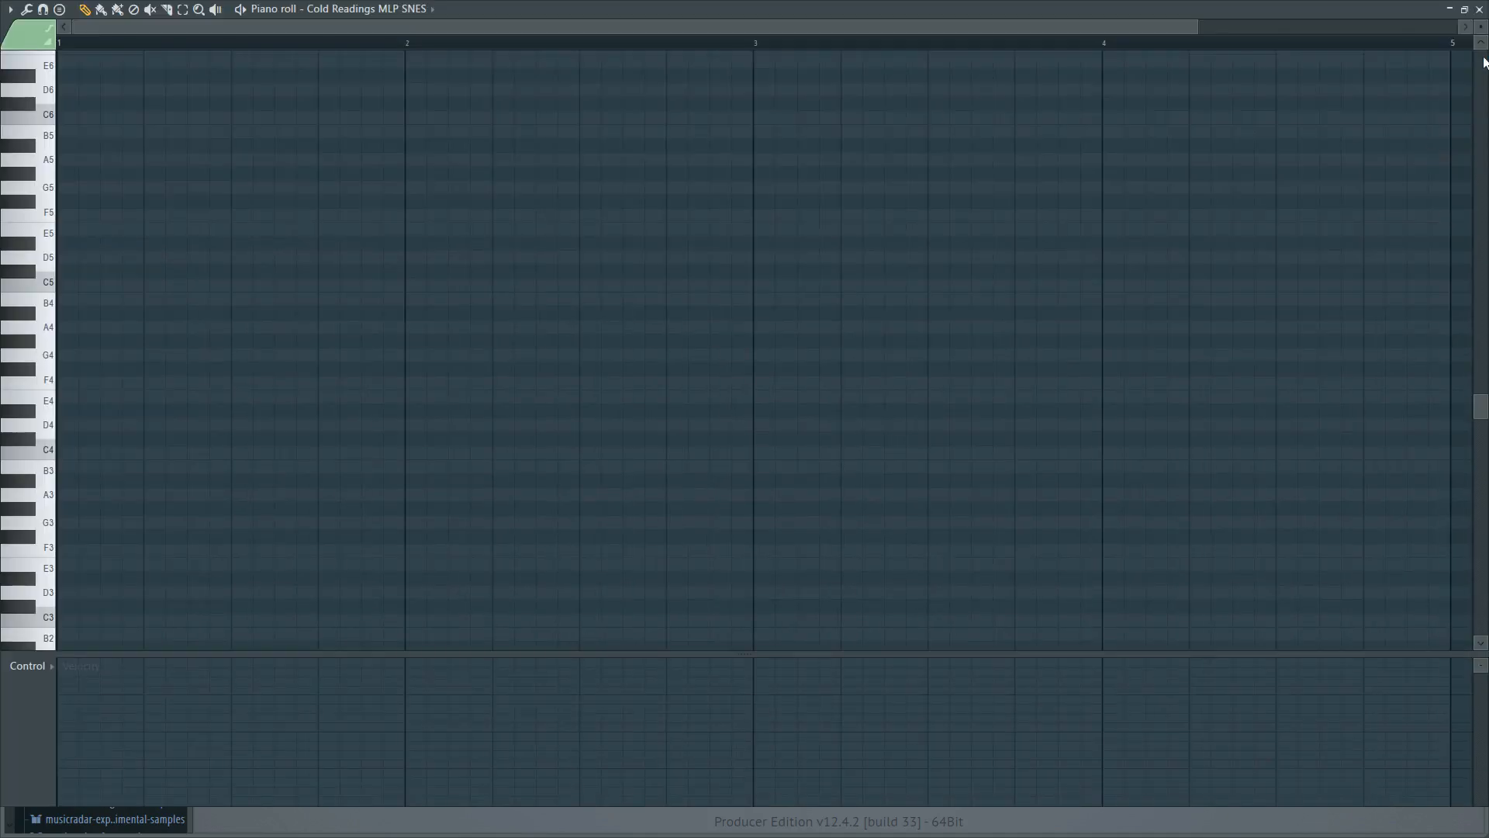
click(1480, 11)
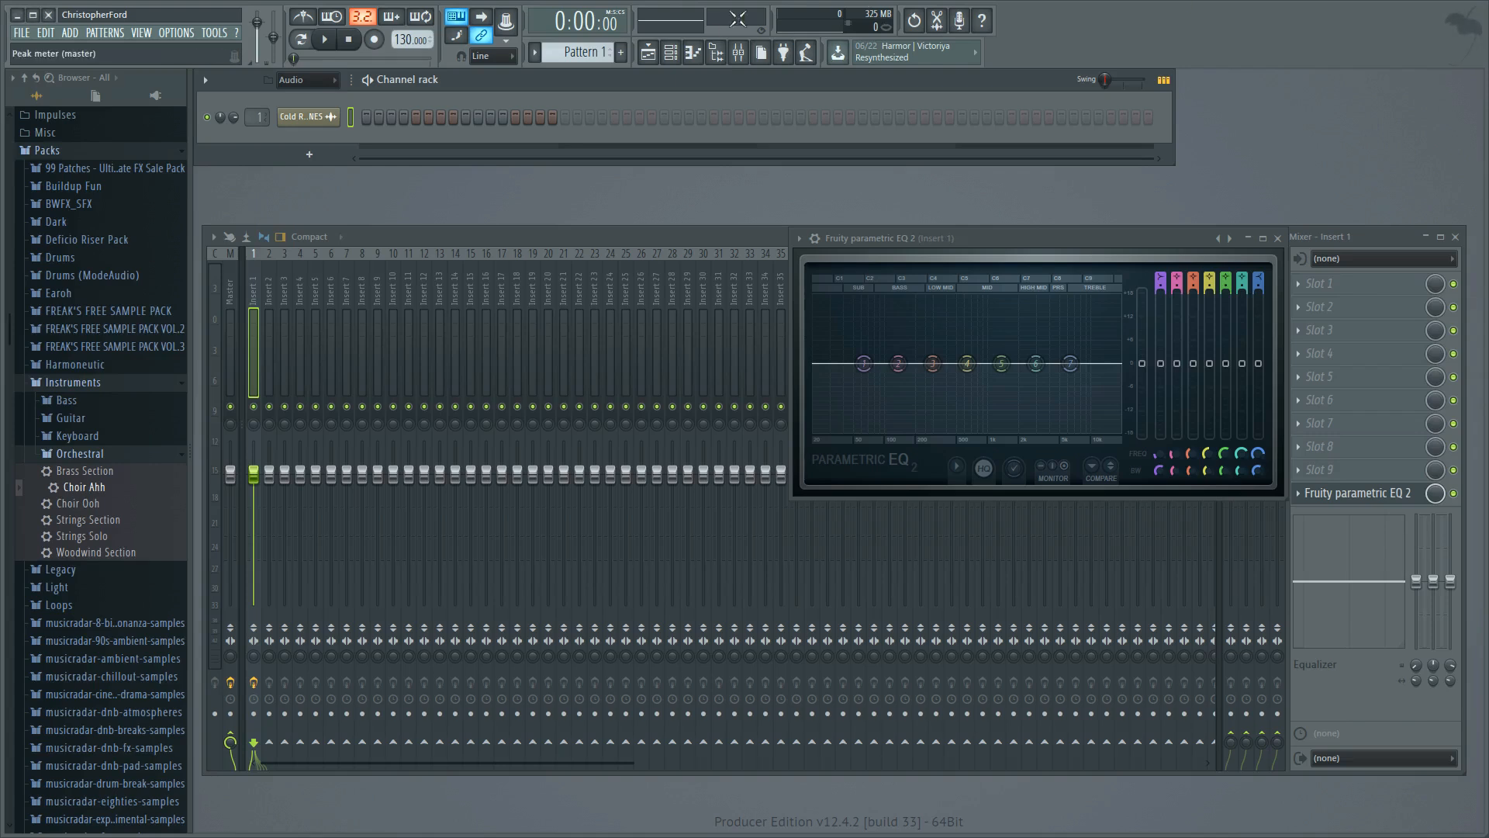
click(653, 60)
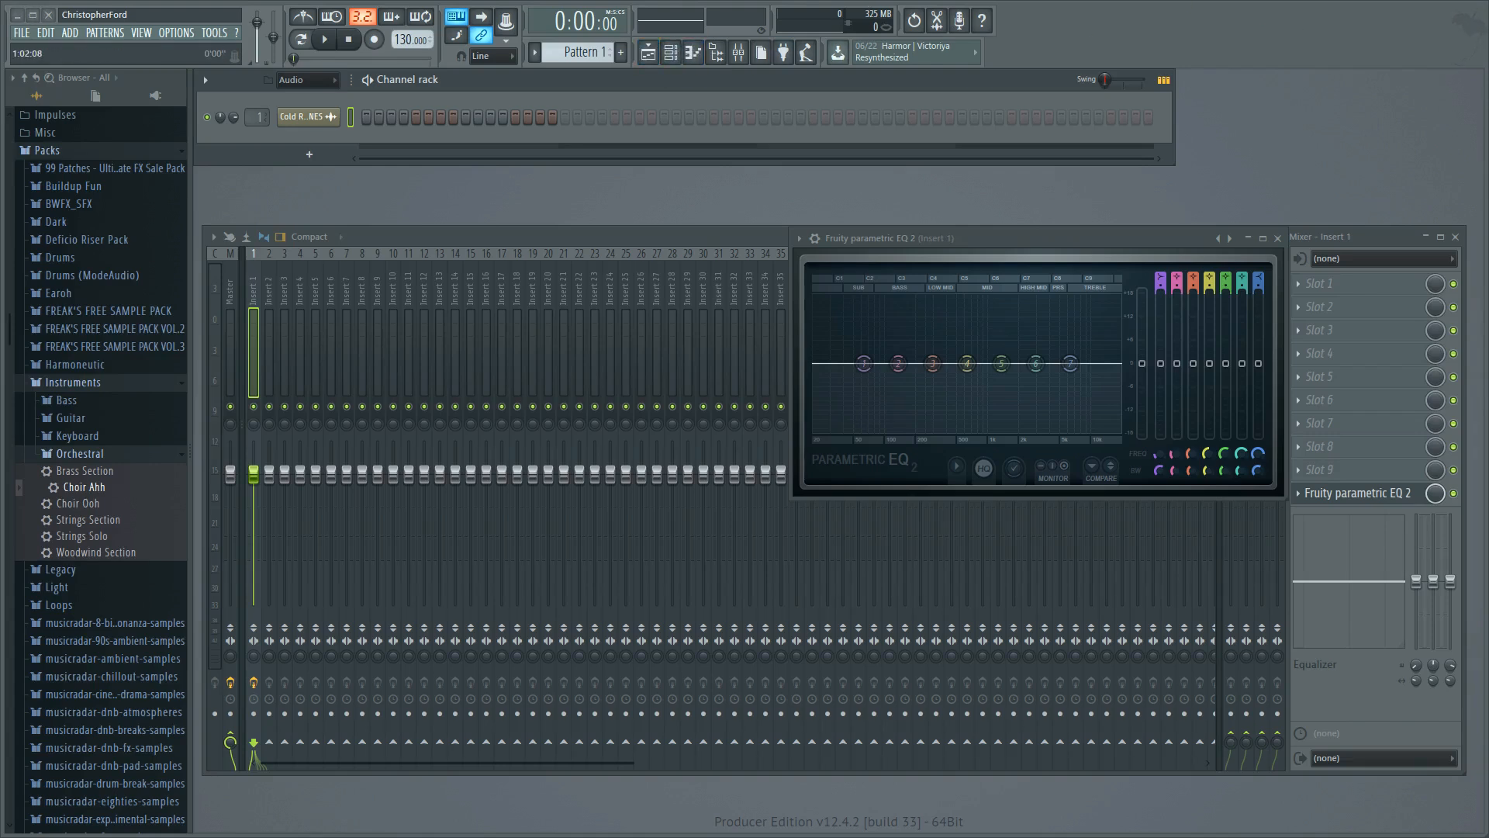
drag(1054, 246, 703, 186)
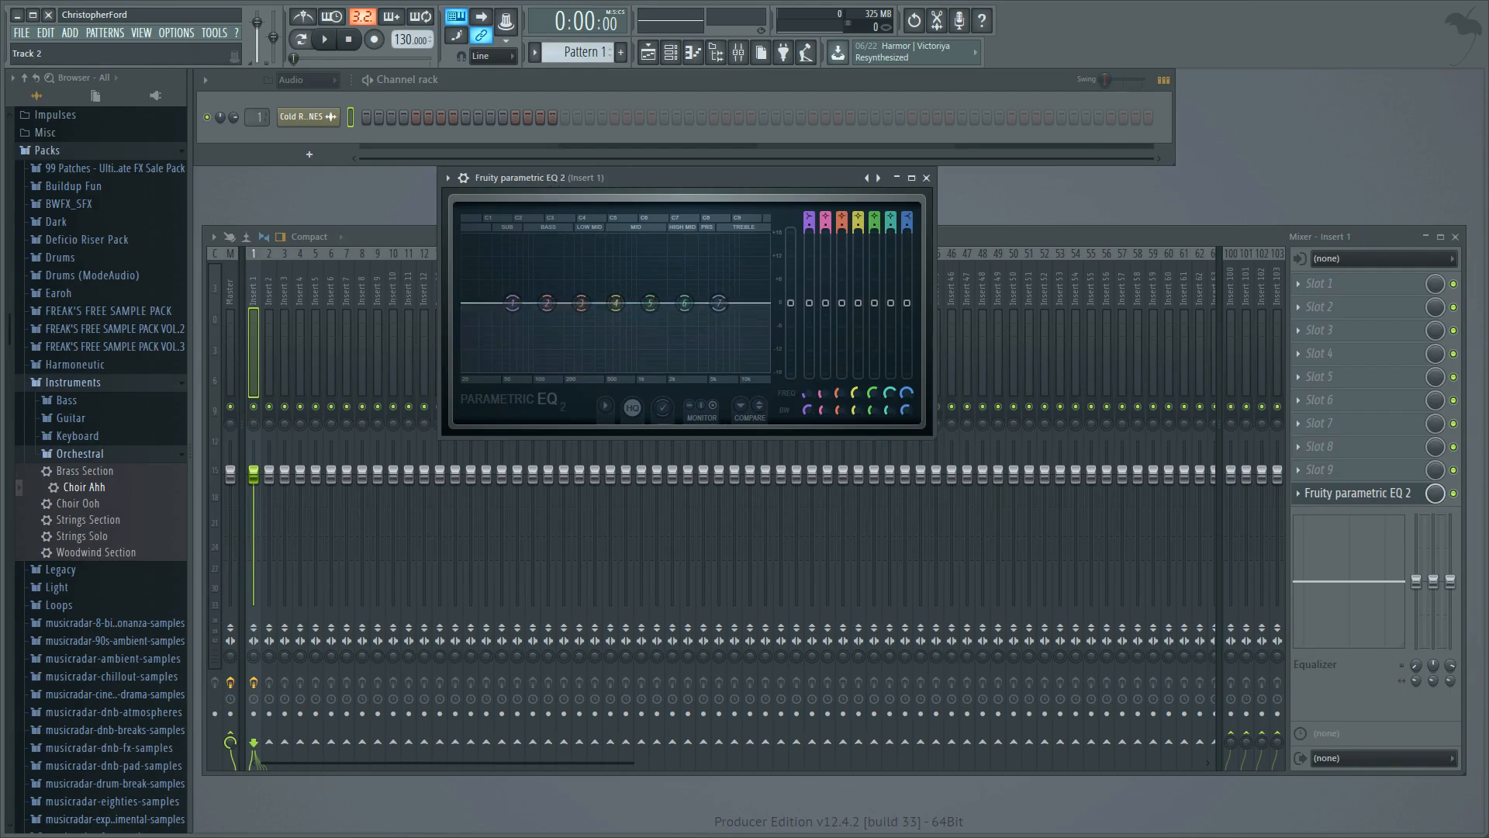
Play the recording twice through the parametric EQ to examine which frequencies the voice occupies, and stop playback.
key(space)
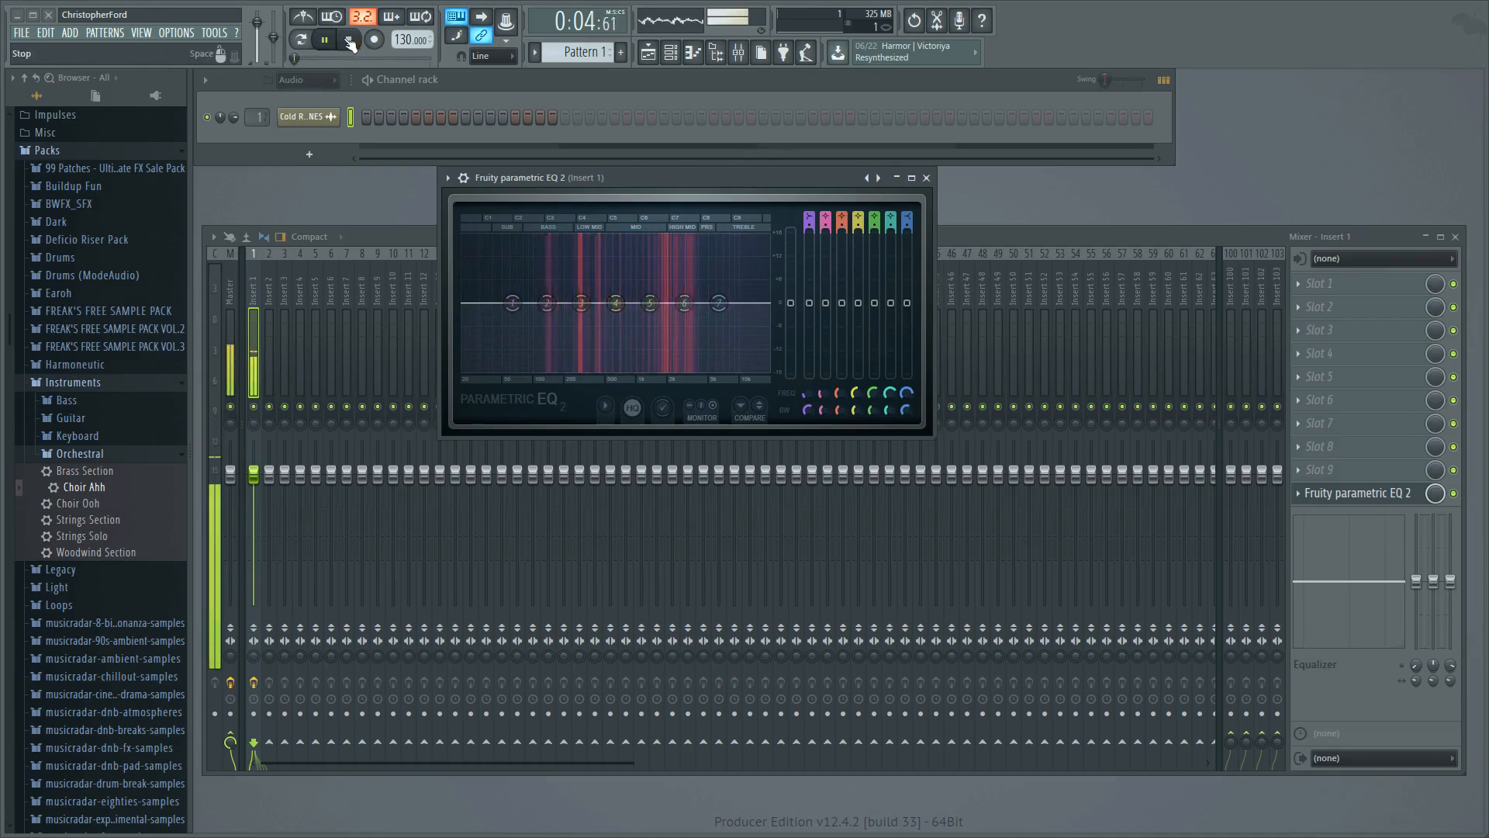
click(349, 41)
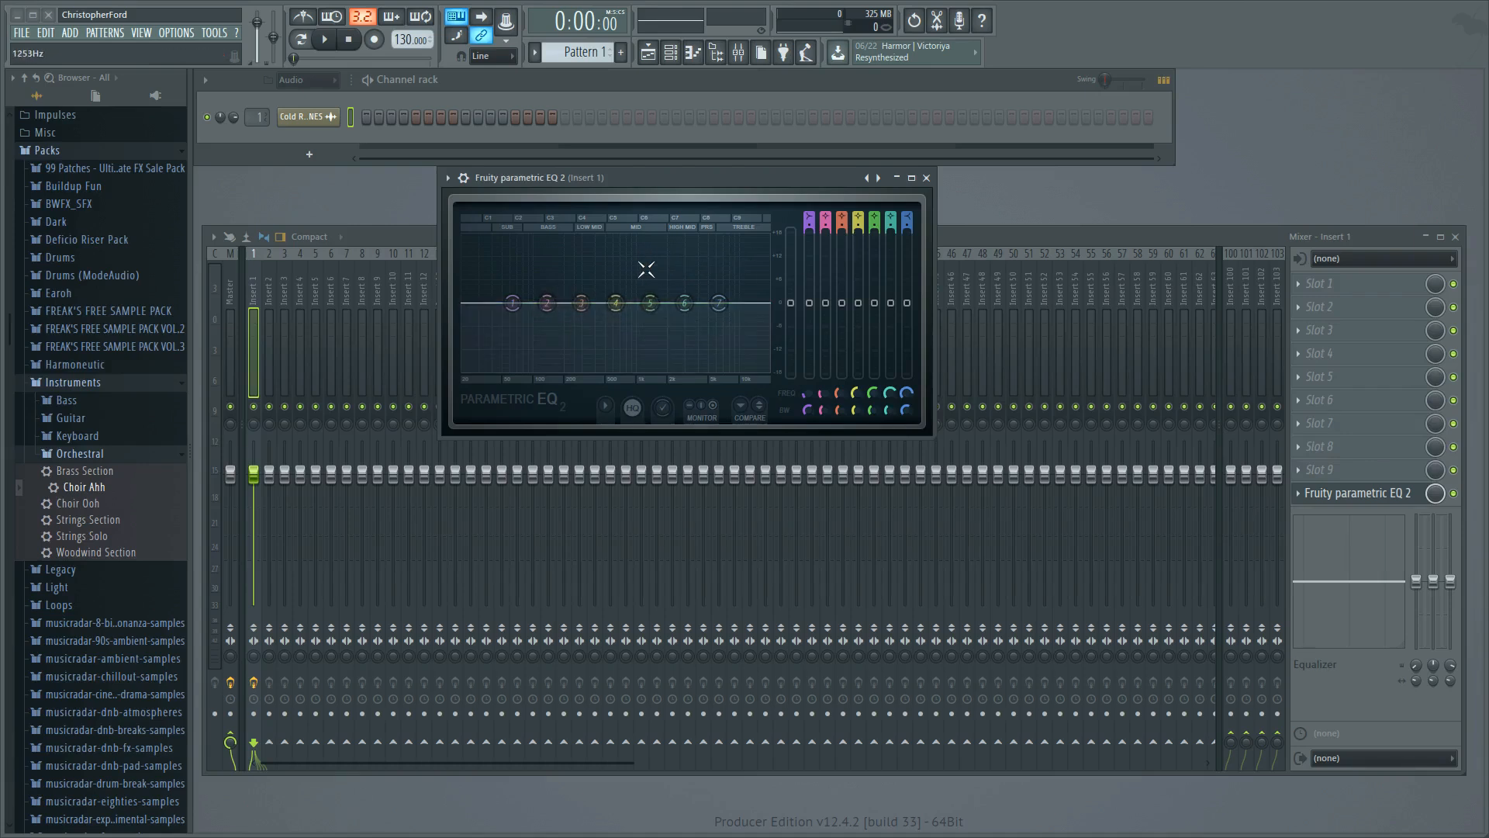
key(space)
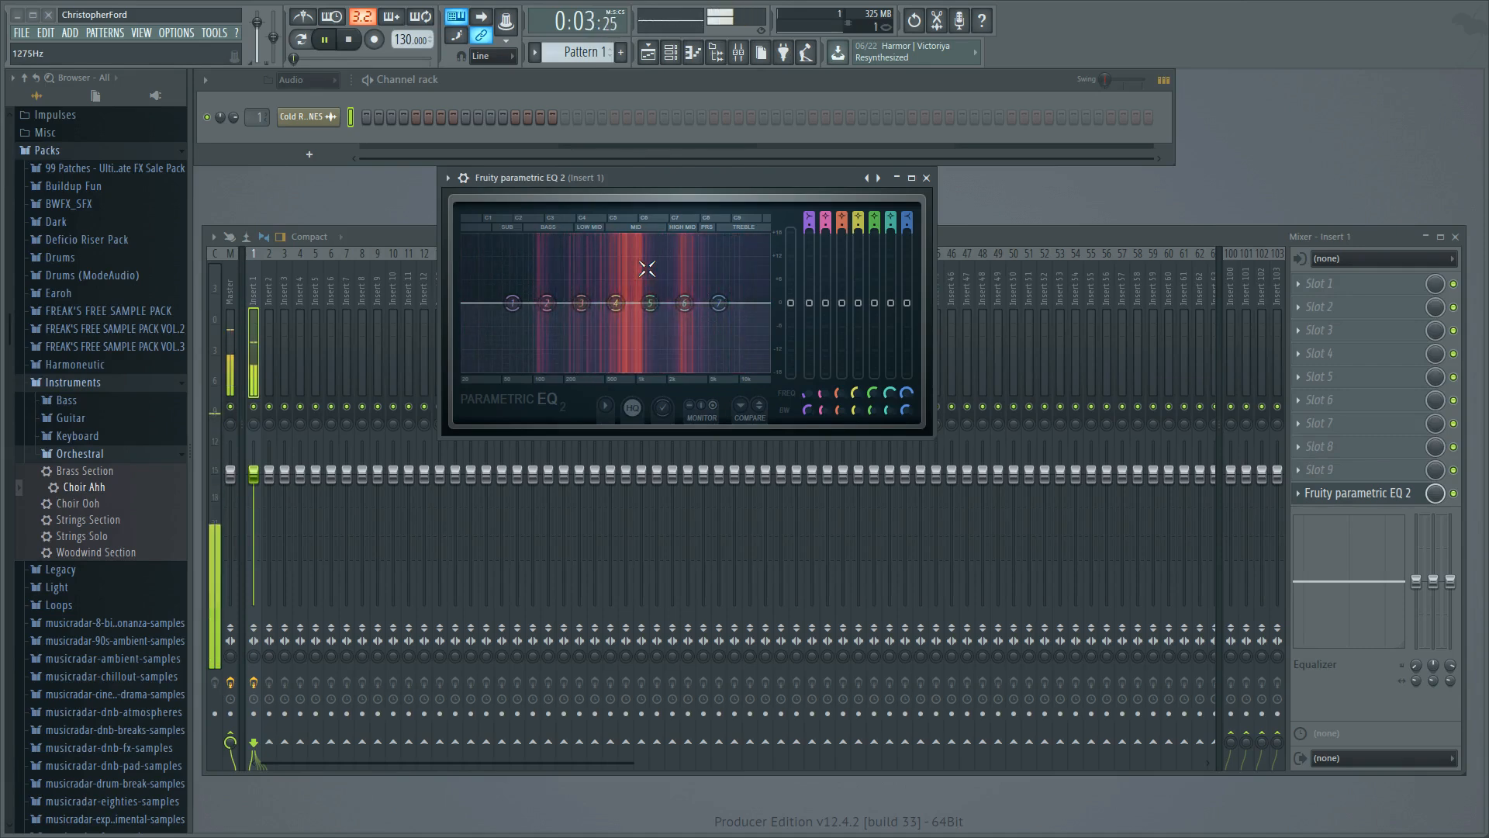
key(space)
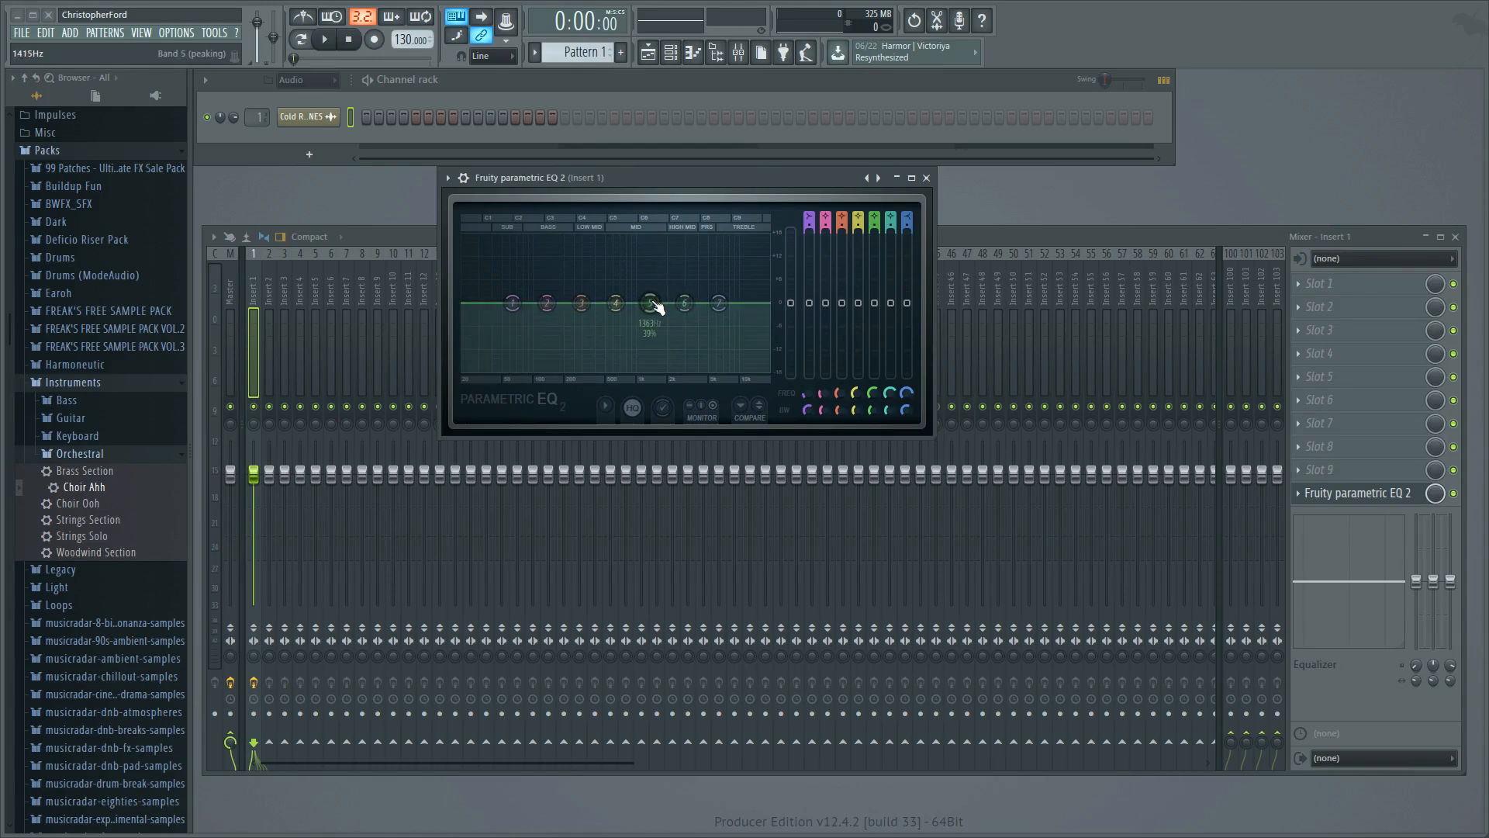
Make EQ band 1 a high pass filter and shift its cutoff frequency slightly higher.
right_click(513, 306)
mouse_move(535, 346)
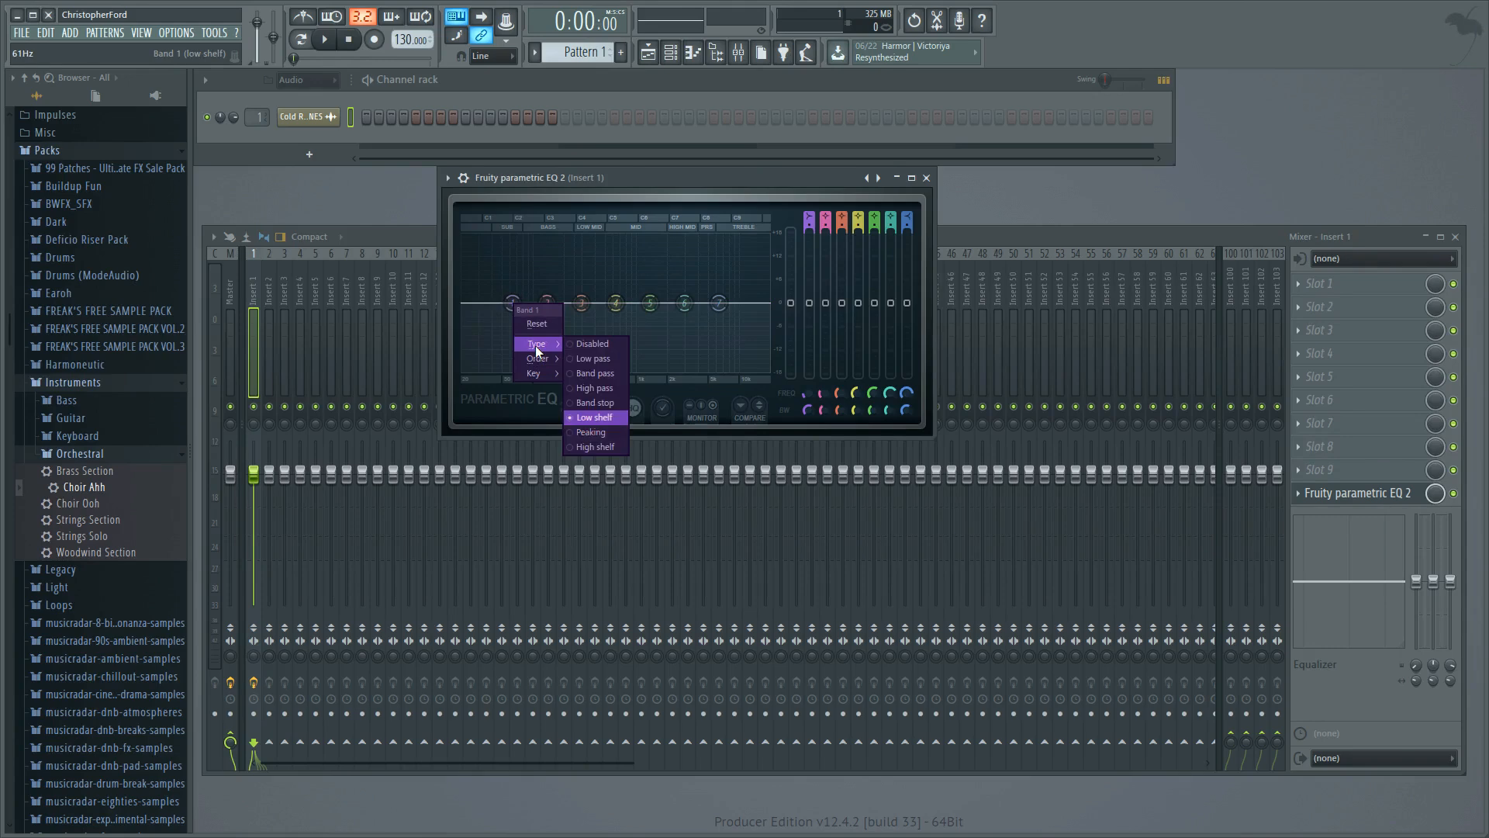
click(585, 388)
drag(512, 302, 528, 303)
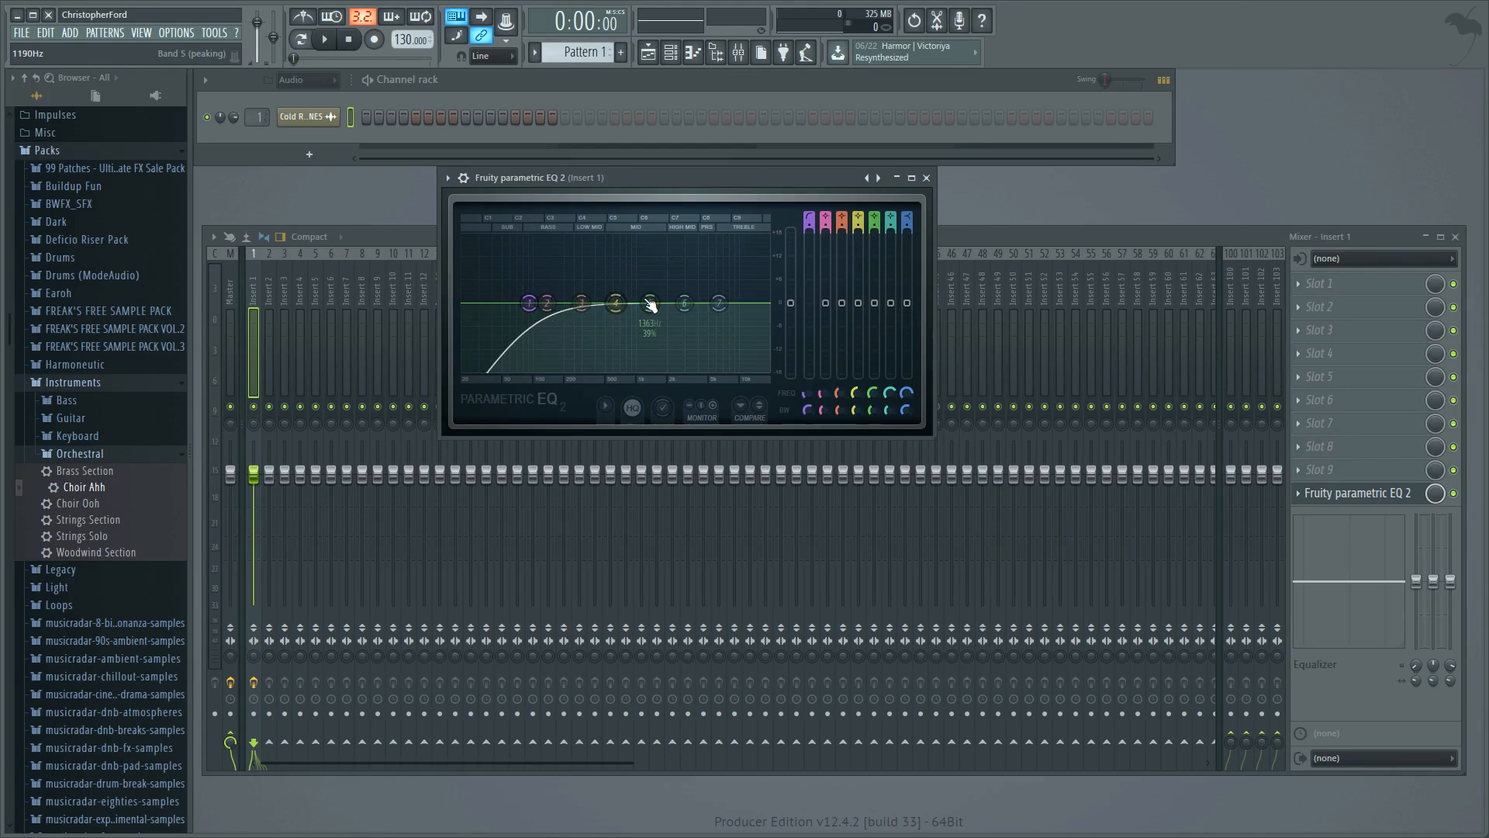
Boost EQ band 6, and during playback reset band 5 and cut it to about -6.5 dB at 1337 Hz.
drag(657, 308, 685, 291)
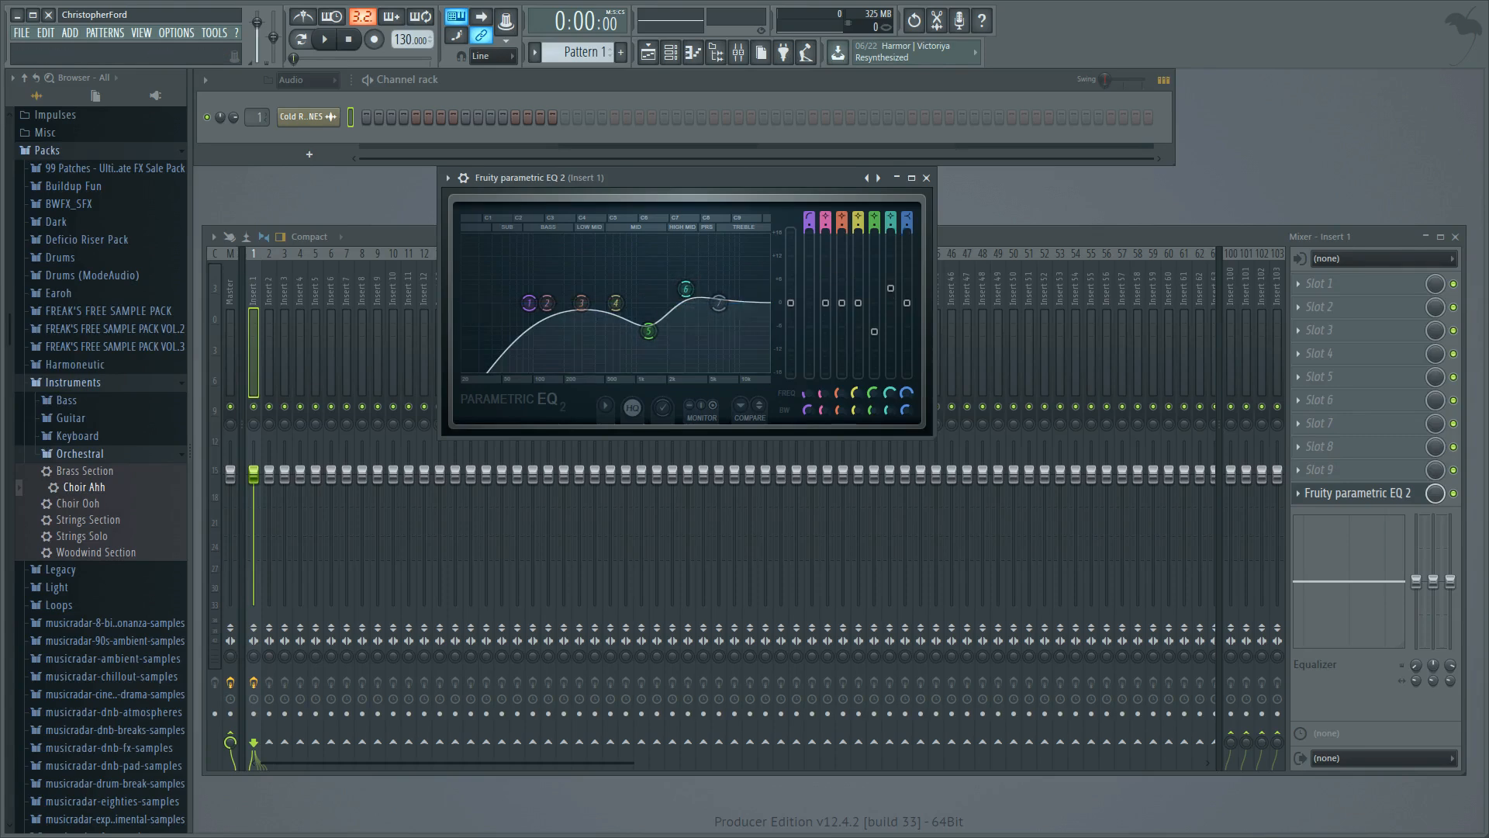
key(space)
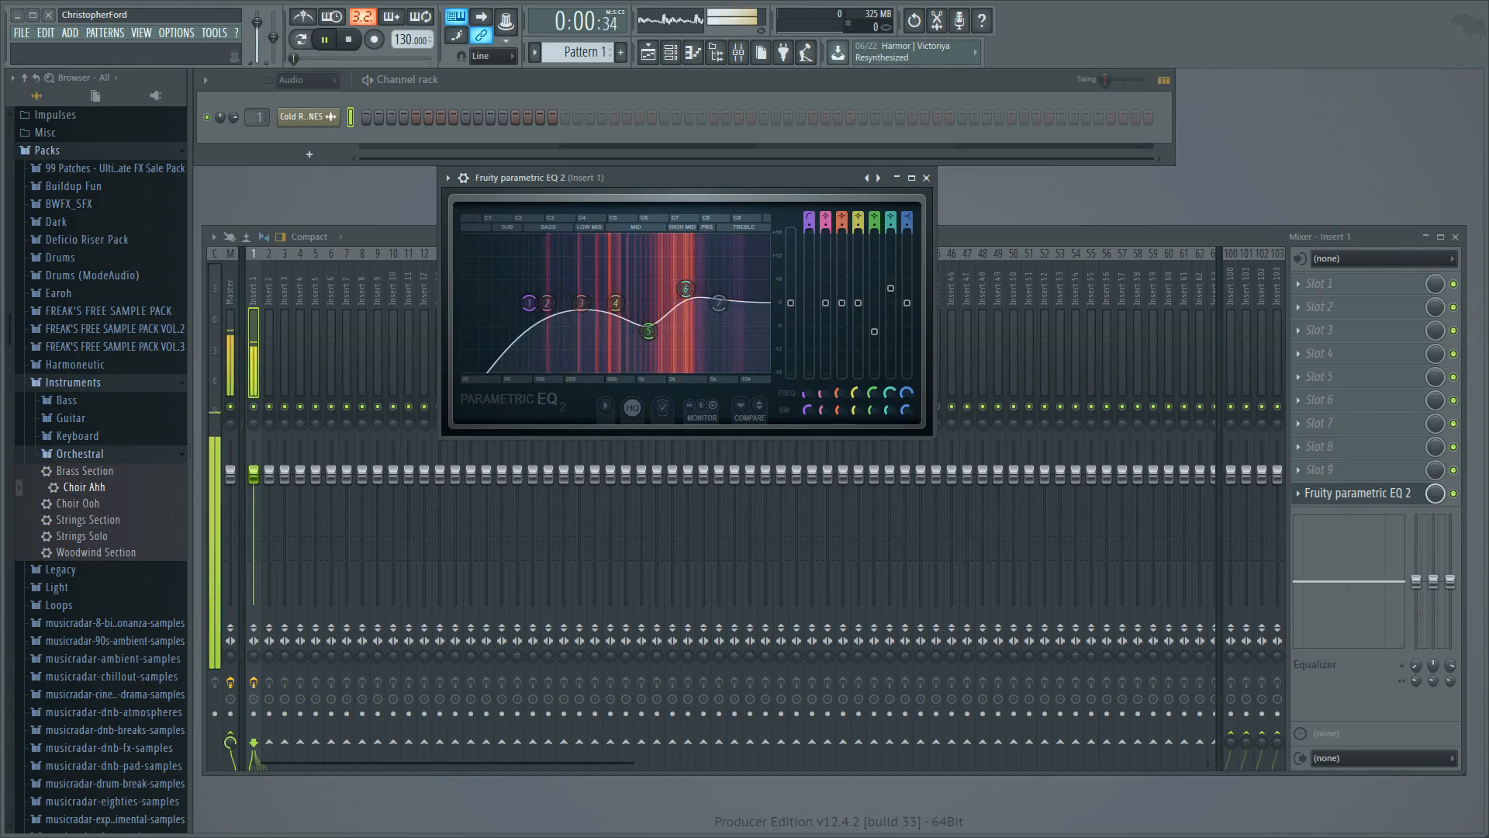
right_click(649, 334)
click(662, 351)
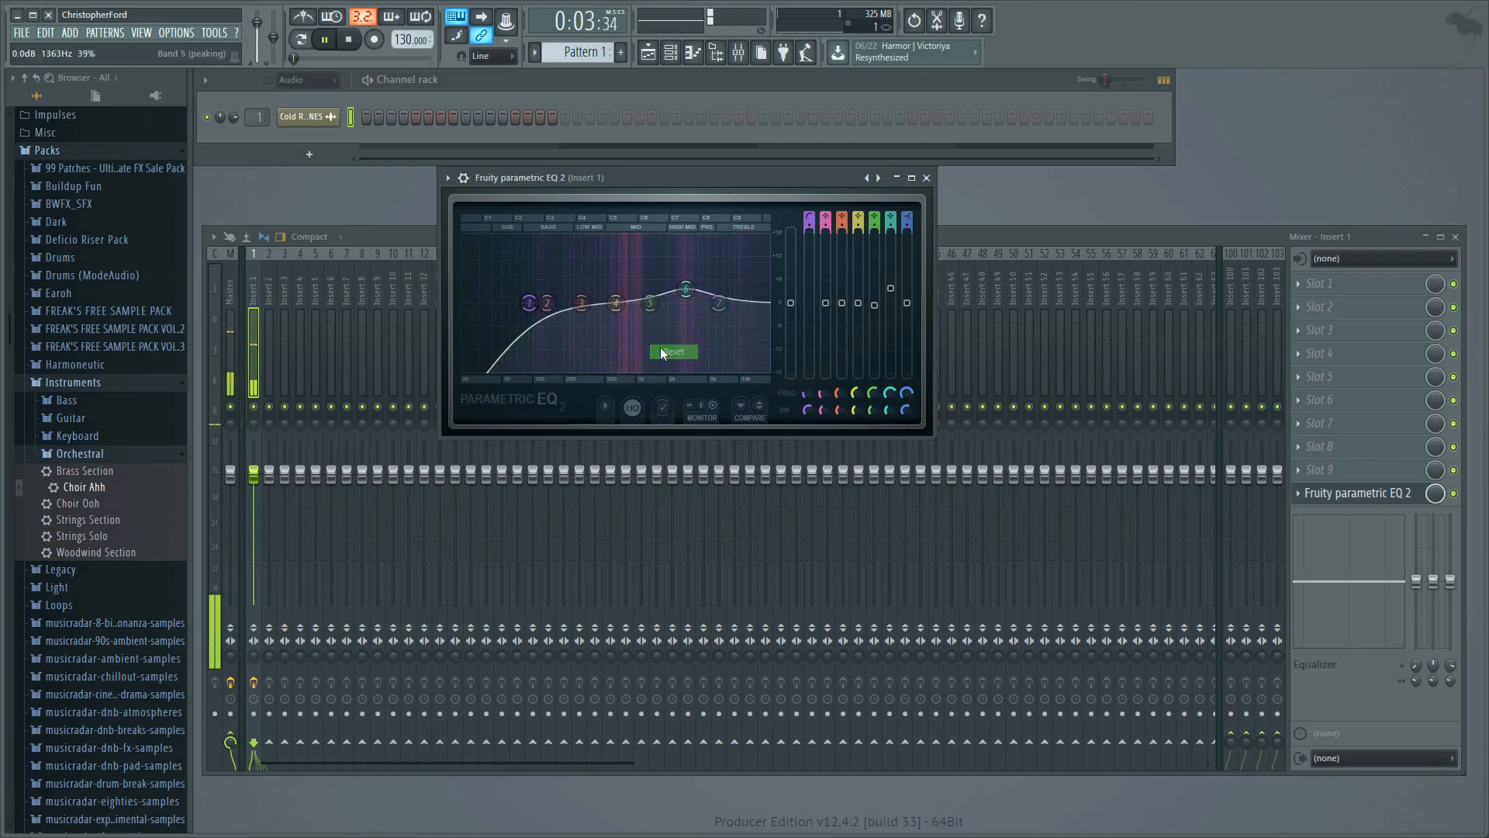
mouse_move(644, 315)
mouse_down()
mouse_move(653, 268)
mouse_move(648, 329)
mouse_up()
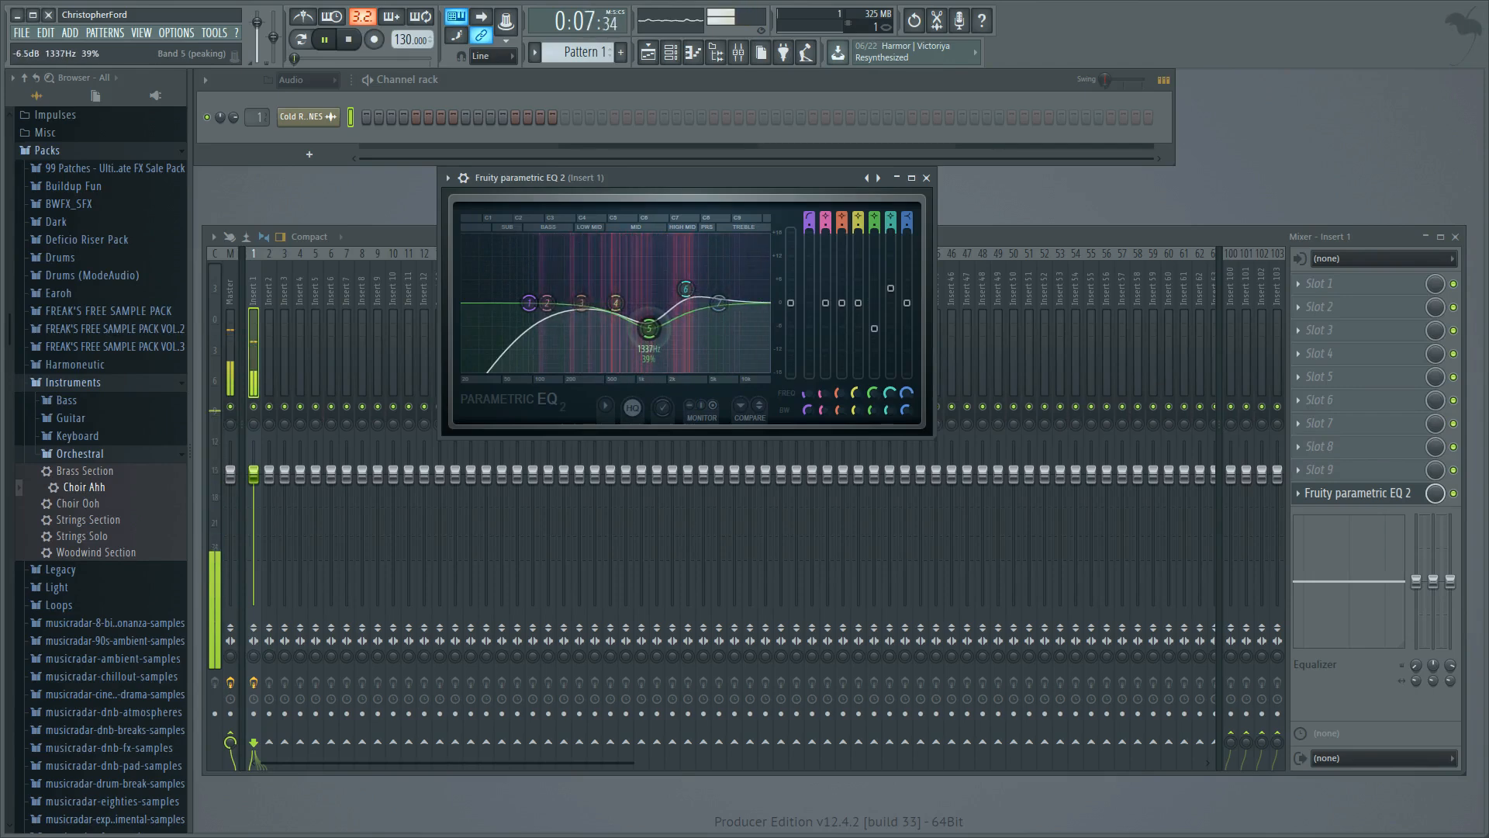
Try band 6 at about 1 dB and 3191 Hz before resetting it, and shift band 1's cutoff slightly lower.
mouse_move(529, 302)
mouse_down()
mouse_move(478, 302)
mouse_move(529, 302)
mouse_up()
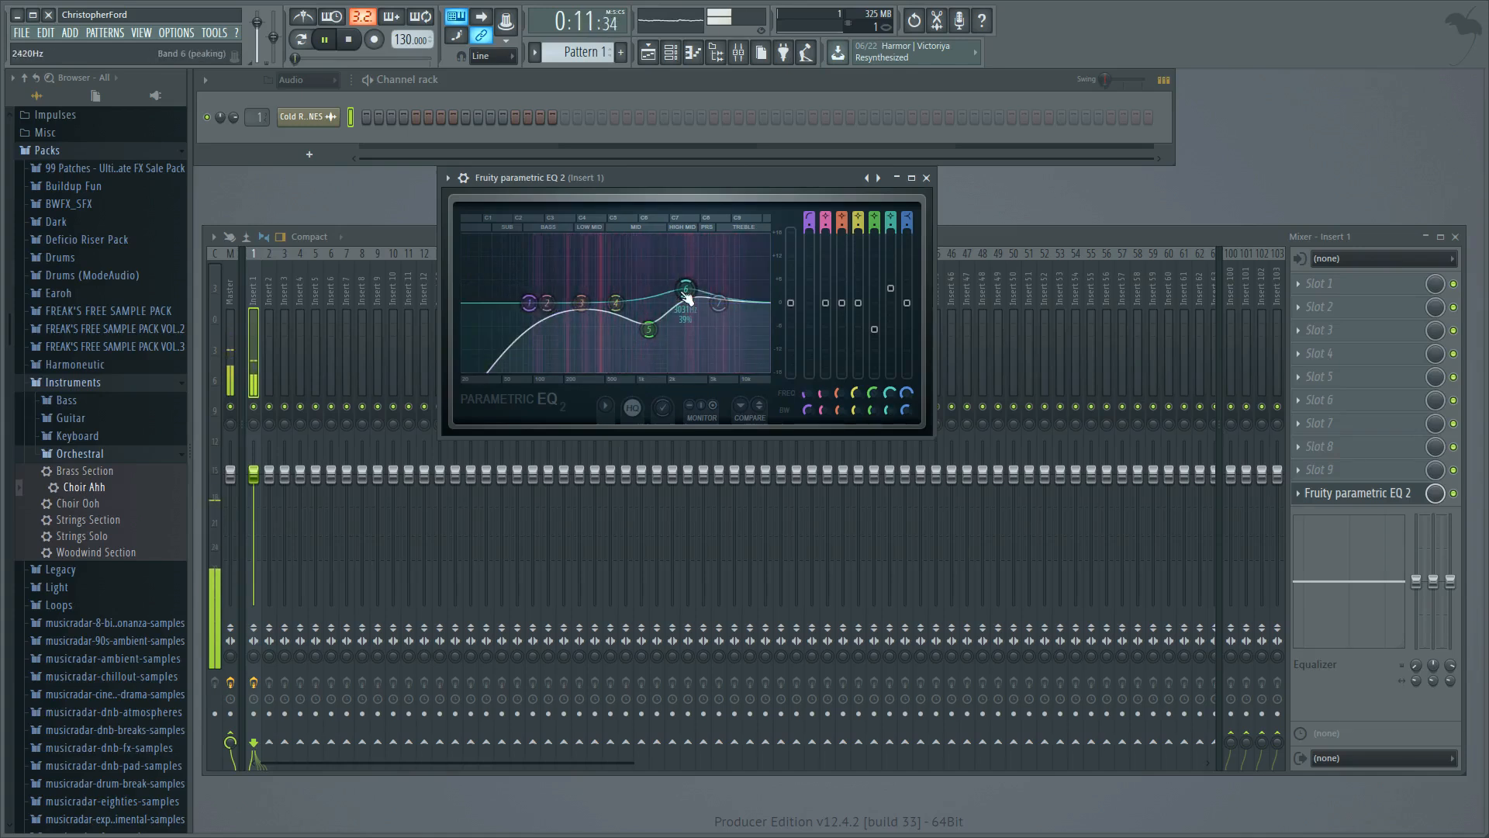
mouse_move(686, 289)
mouse_down()
mouse_move(689, 270)
mouse_move(687, 298)
mouse_up()
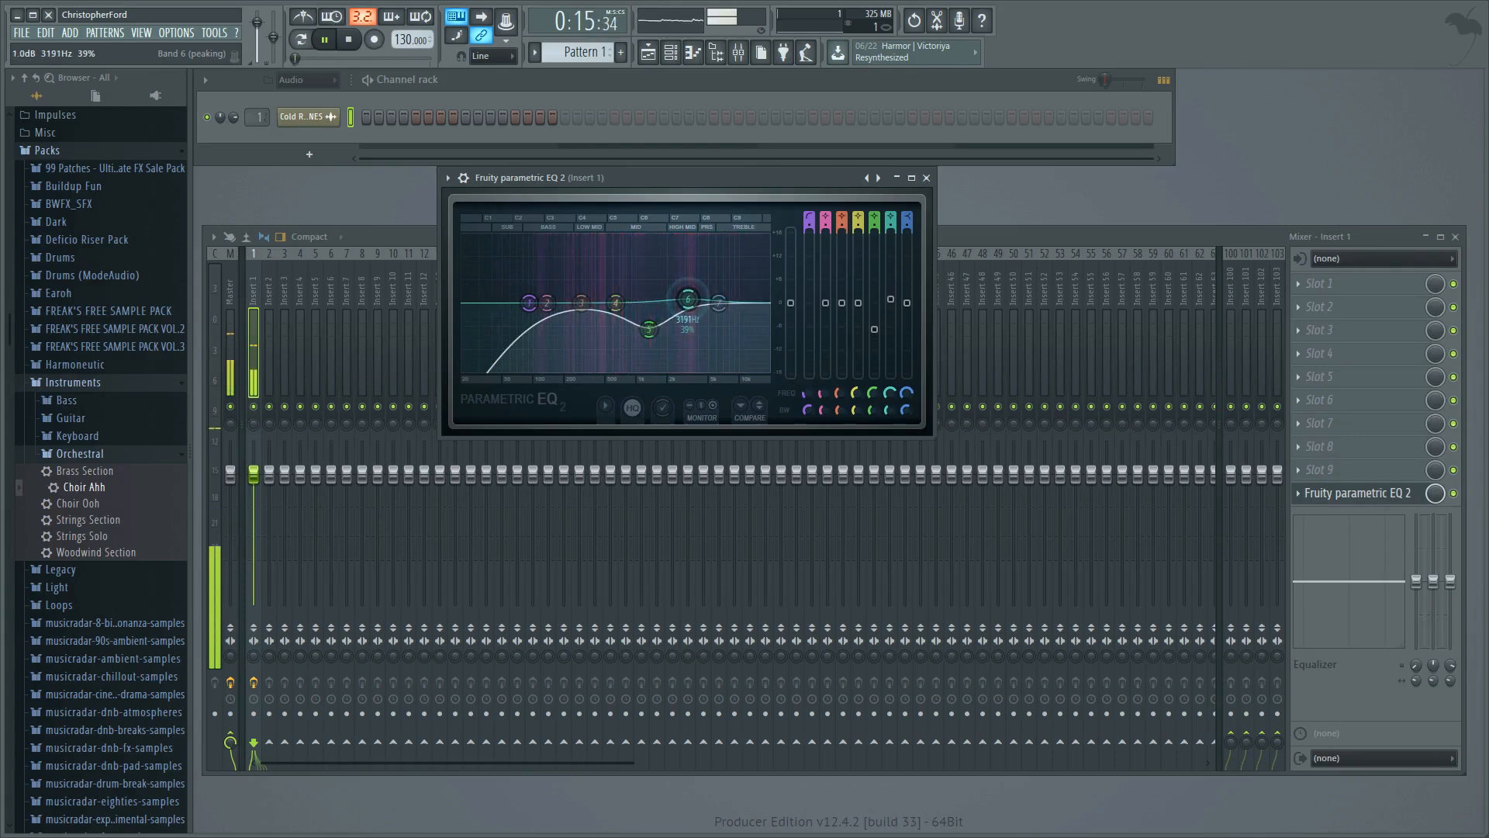
right_click(689, 299)
click(708, 320)
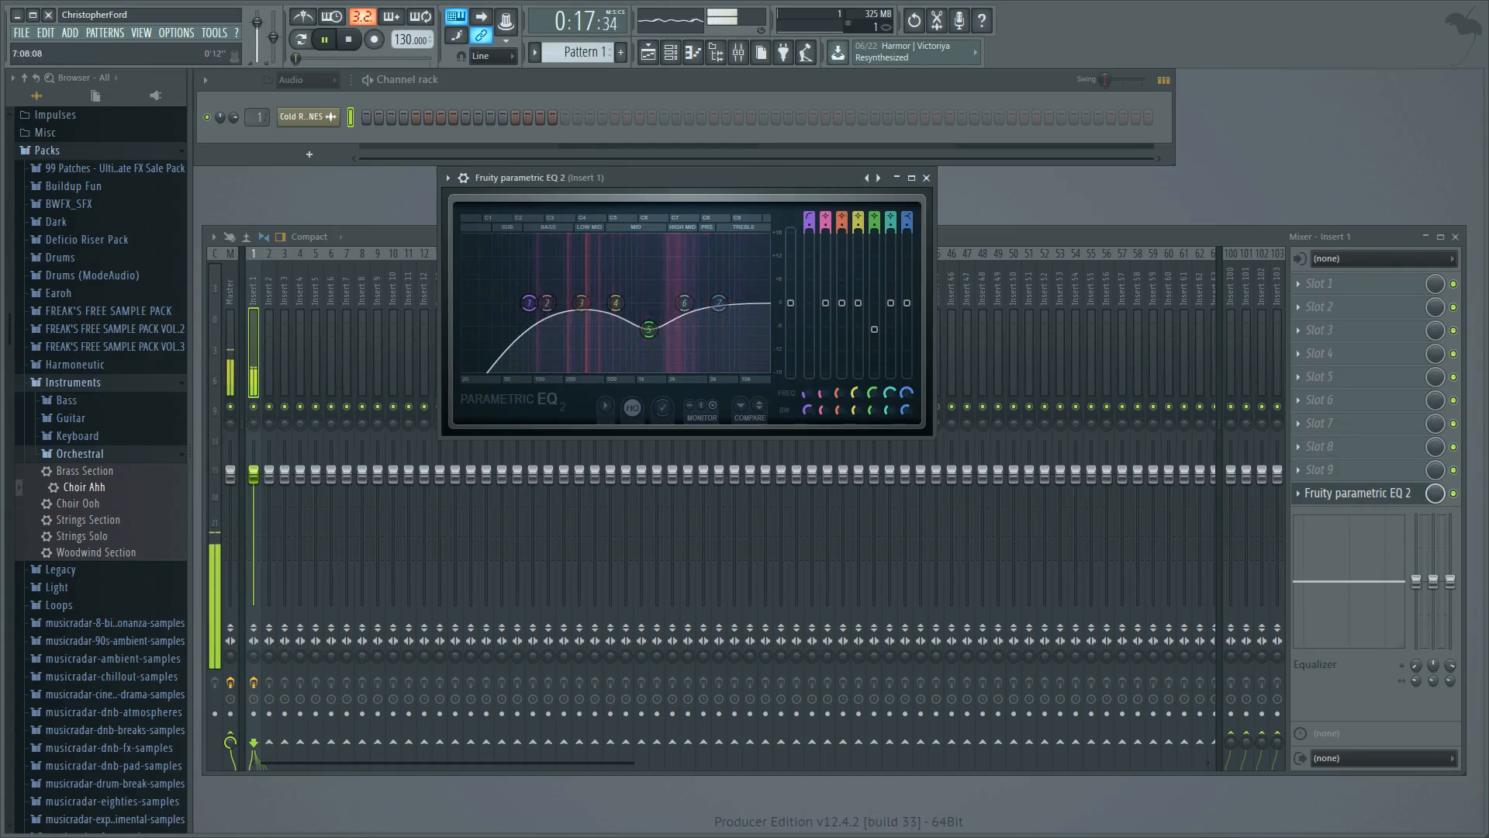
key(space)
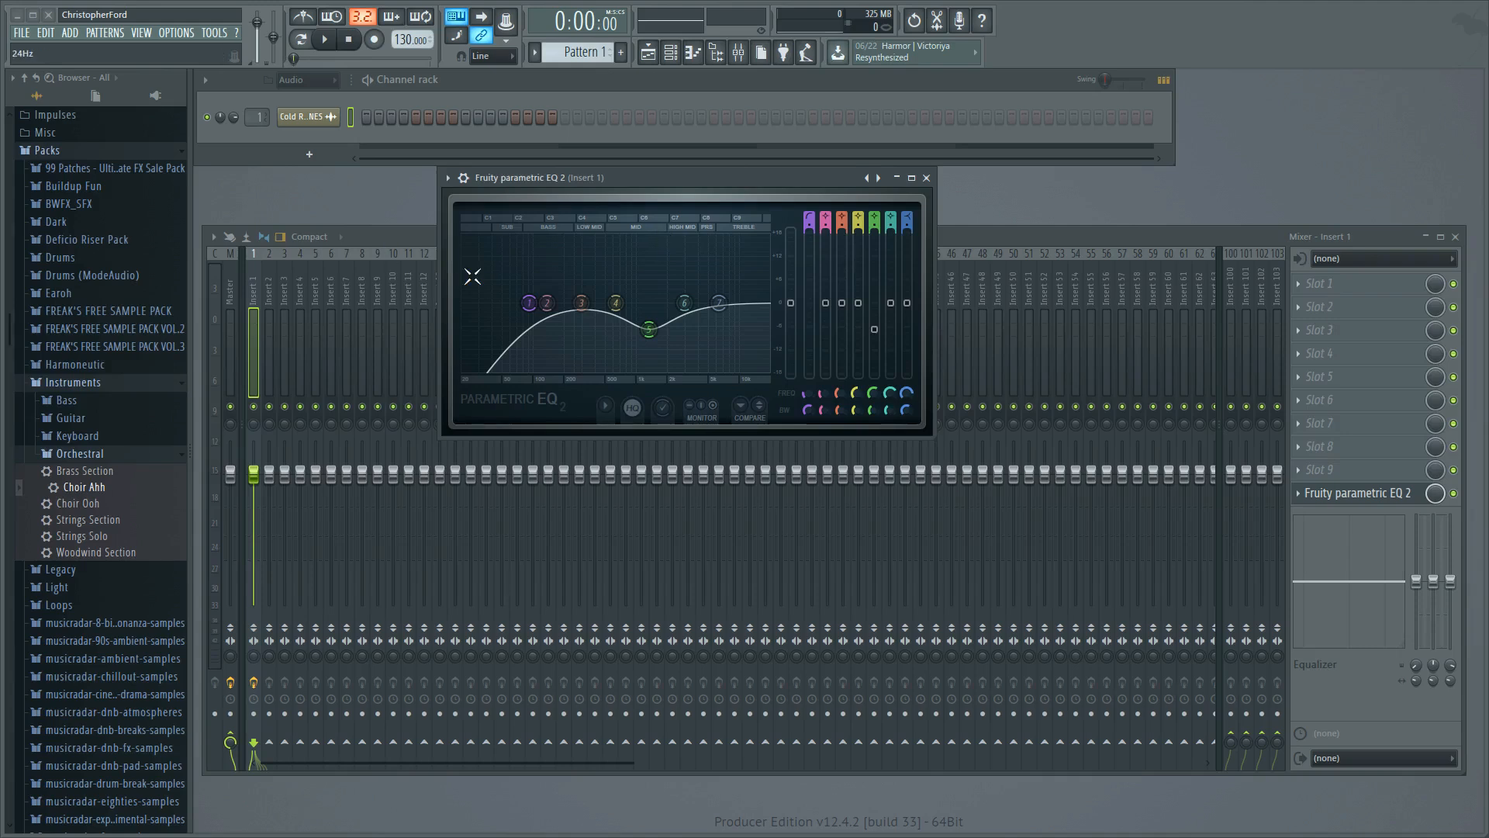
mouse_move(529, 302)
mouse_down()
mouse_move(463, 302)
mouse_move(524, 305)
mouse_up()
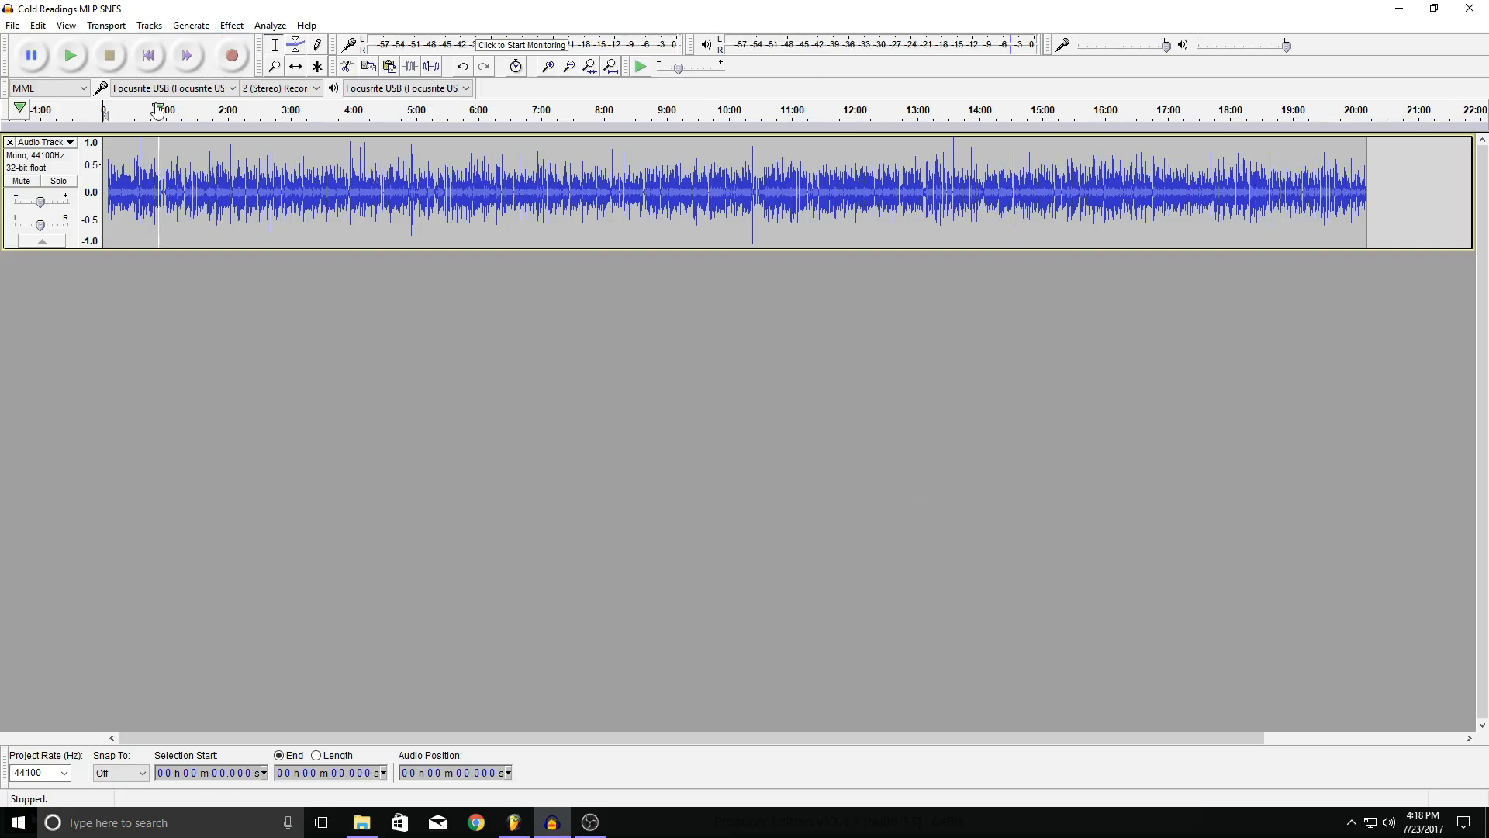
Switch to Audacity and load the Bass Cut curve in Equalization for the whole track, moving its 0 dB corner to about 150 Hz.
key(ctrl+a)
click(232, 25)
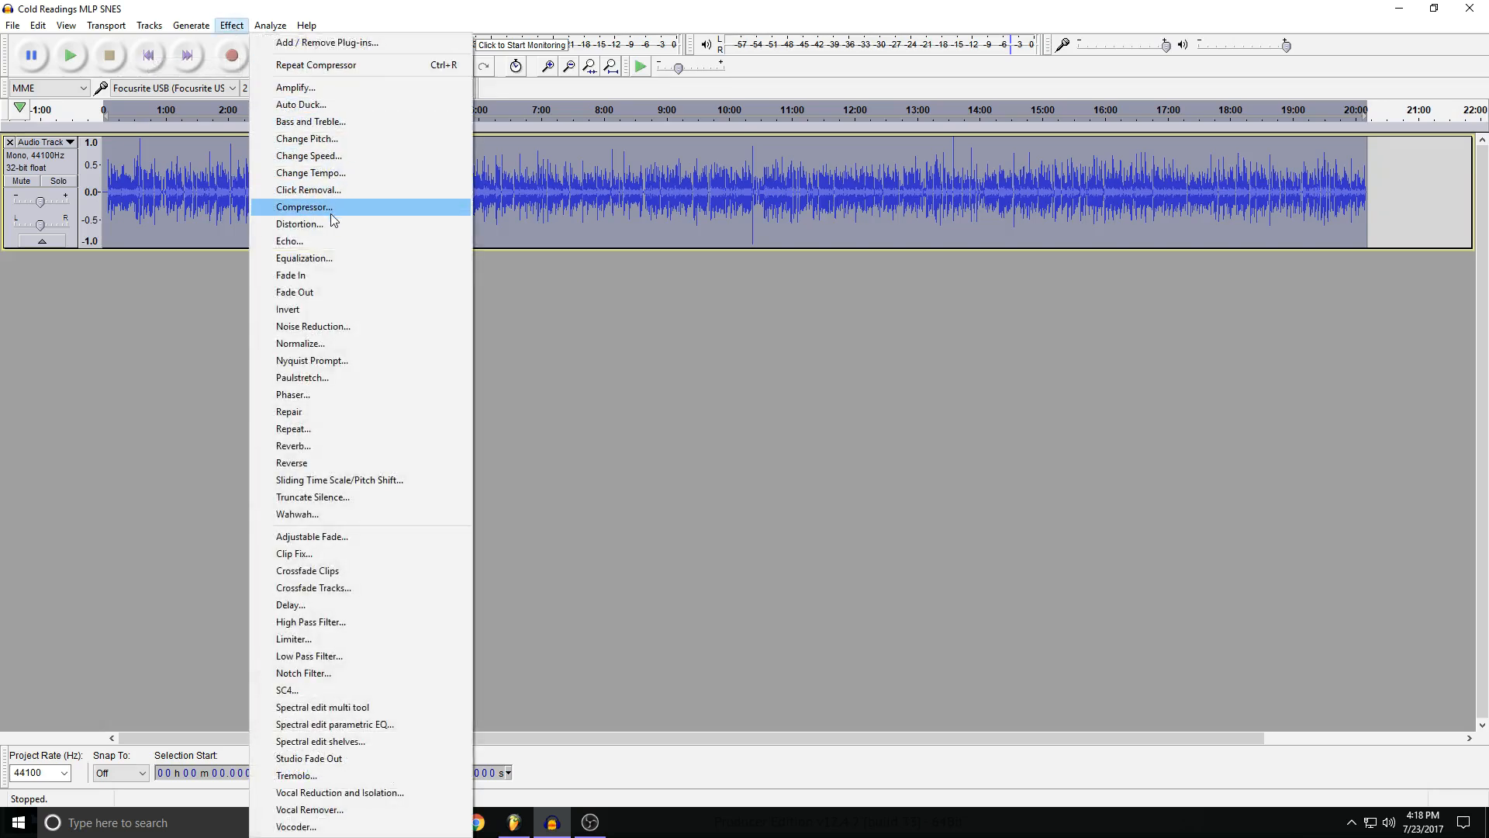
click(359, 264)
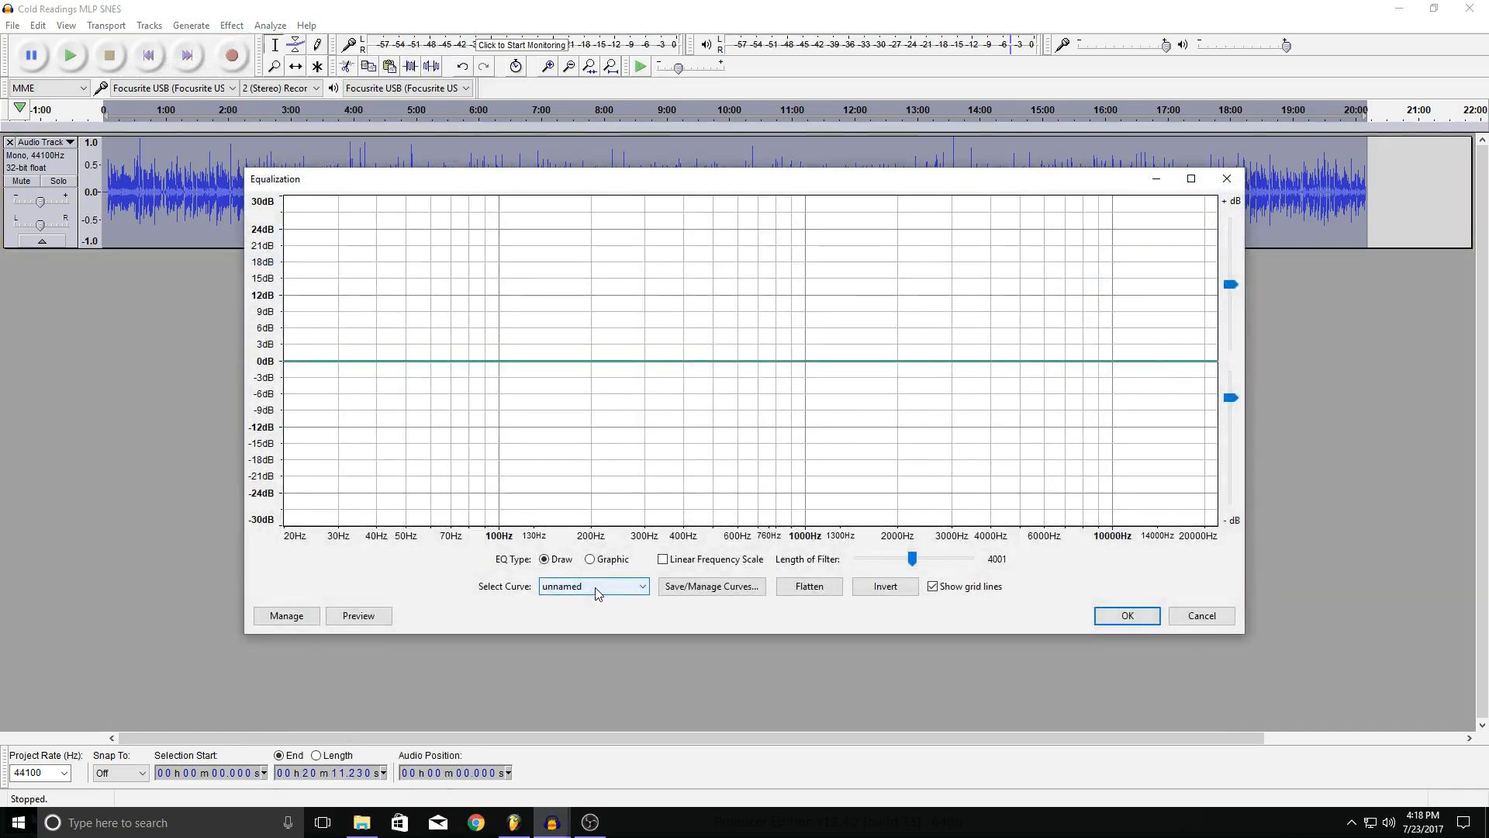
click(595, 587)
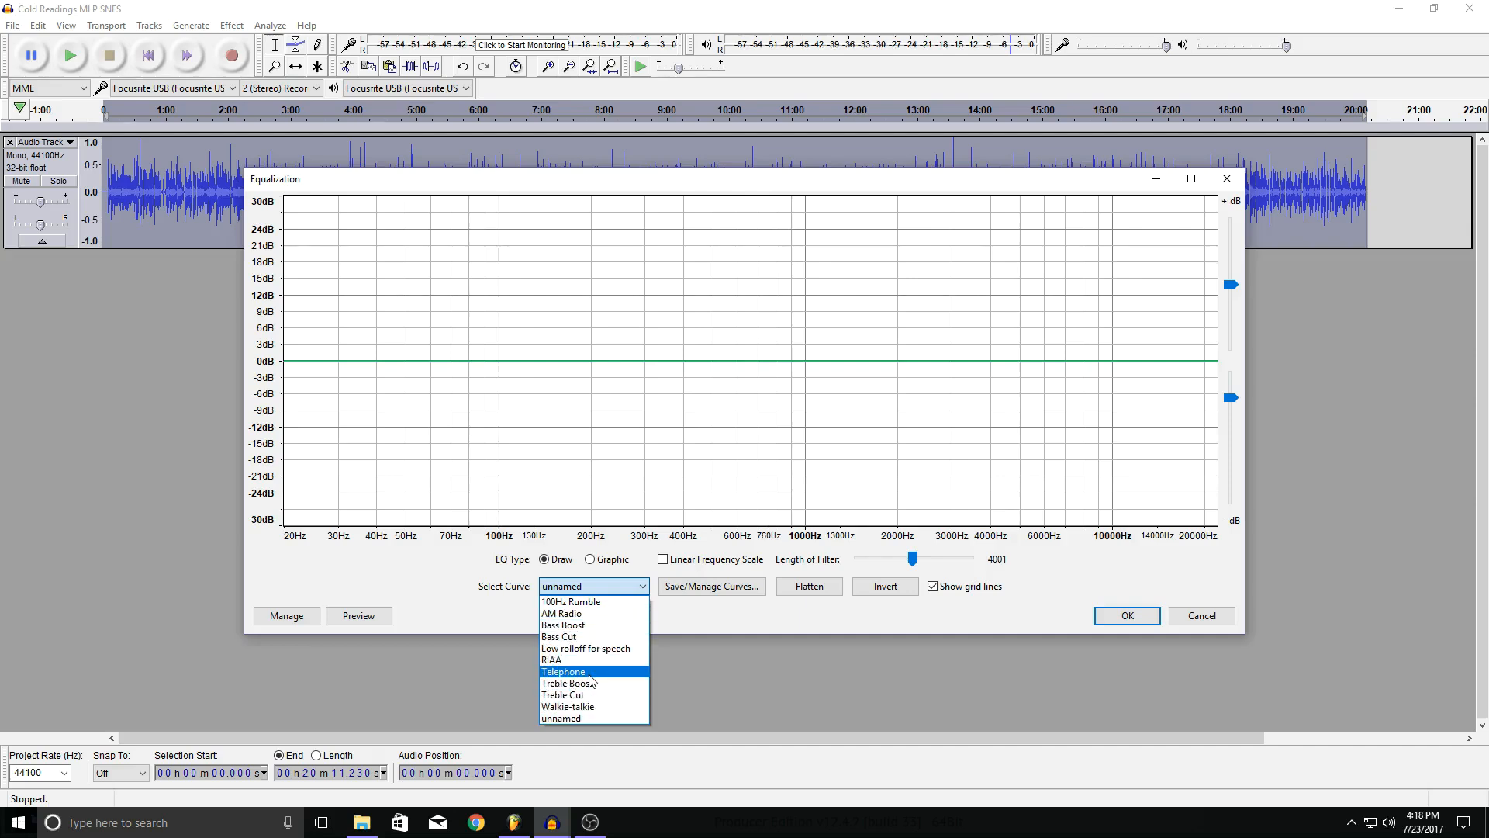
click(606, 637)
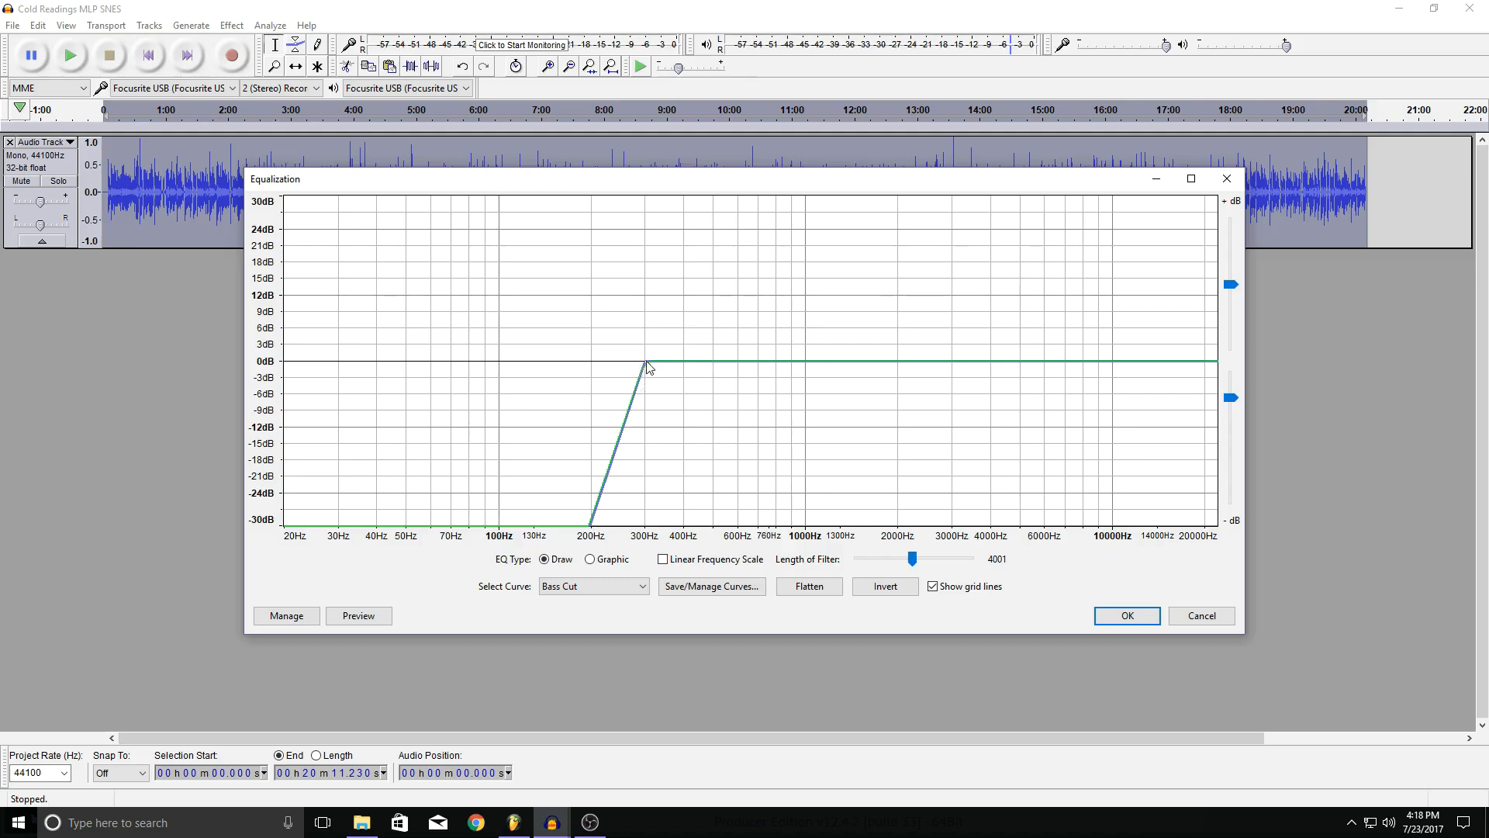
drag(648, 366, 532, 368)
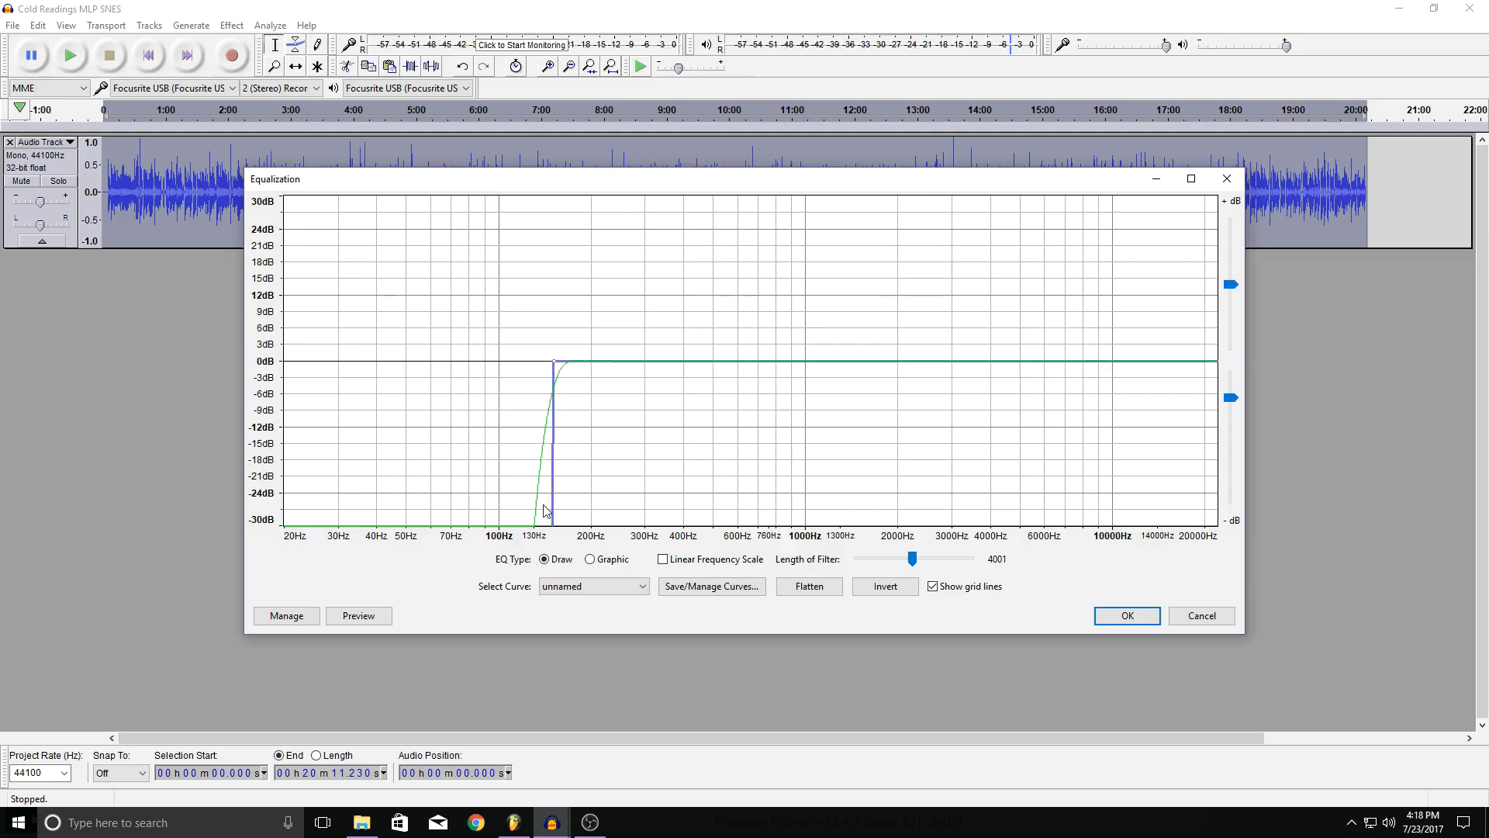
Try raising the curve to about 4 dB and adding a point near 100 Hz, and return the curve to 0 dB.
drag(553, 525, 520, 339)
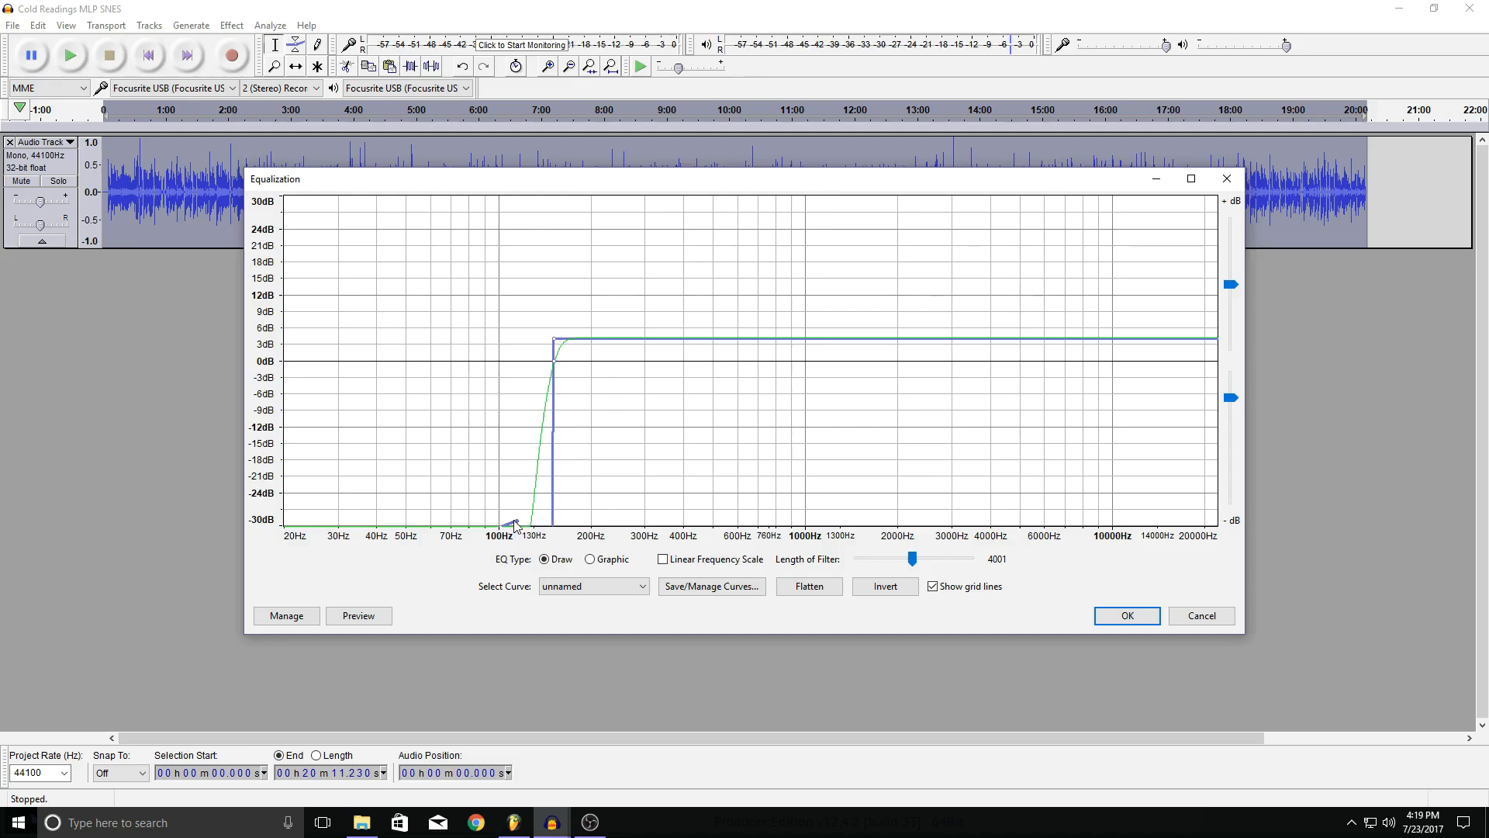
mouse_move(504, 518)
mouse_down()
mouse_move(499, 310)
mouse_move(499, 365)
mouse_up()
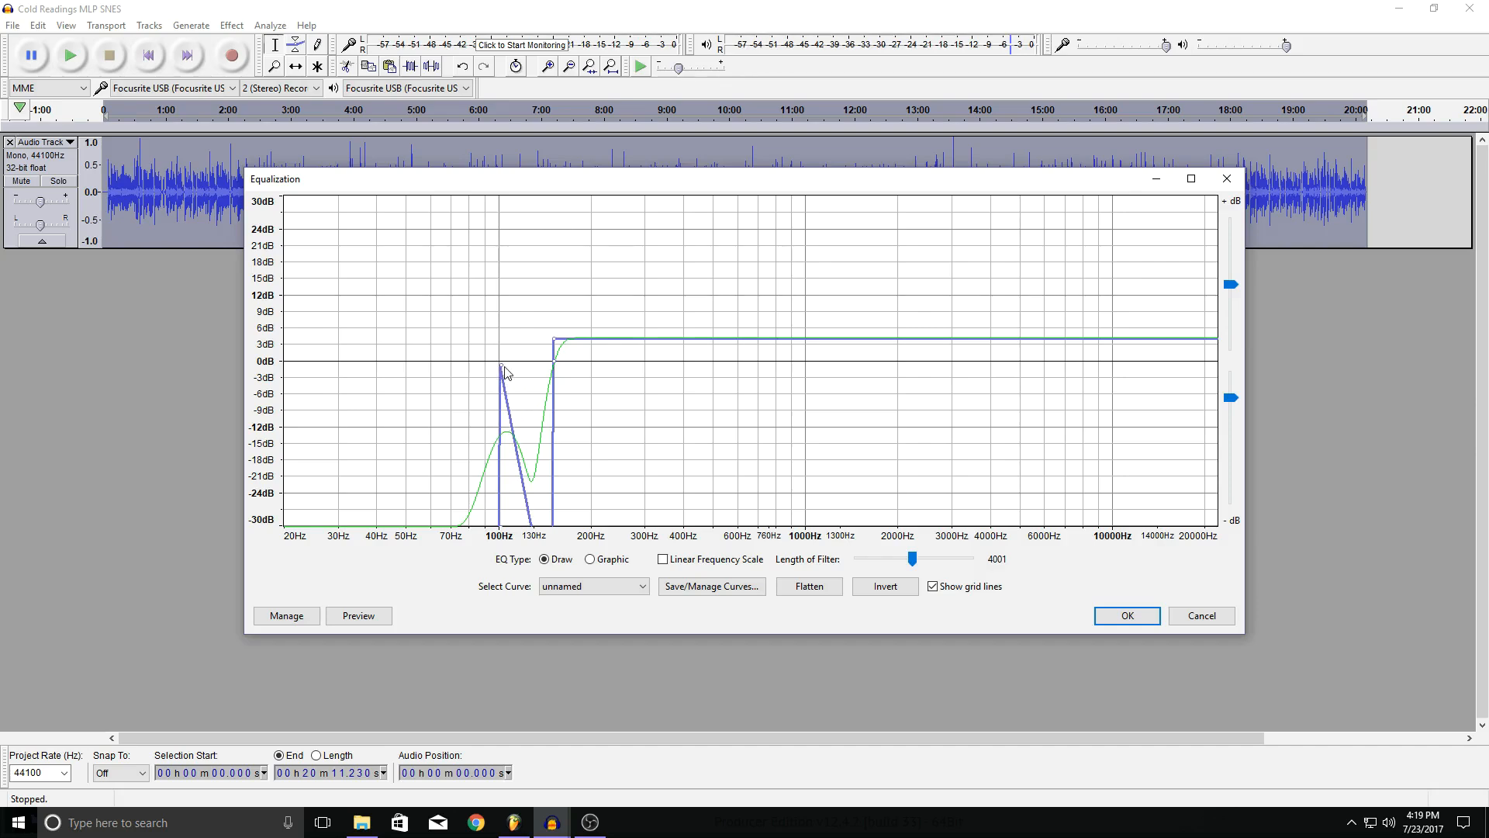
drag(501, 367, 512, 543)
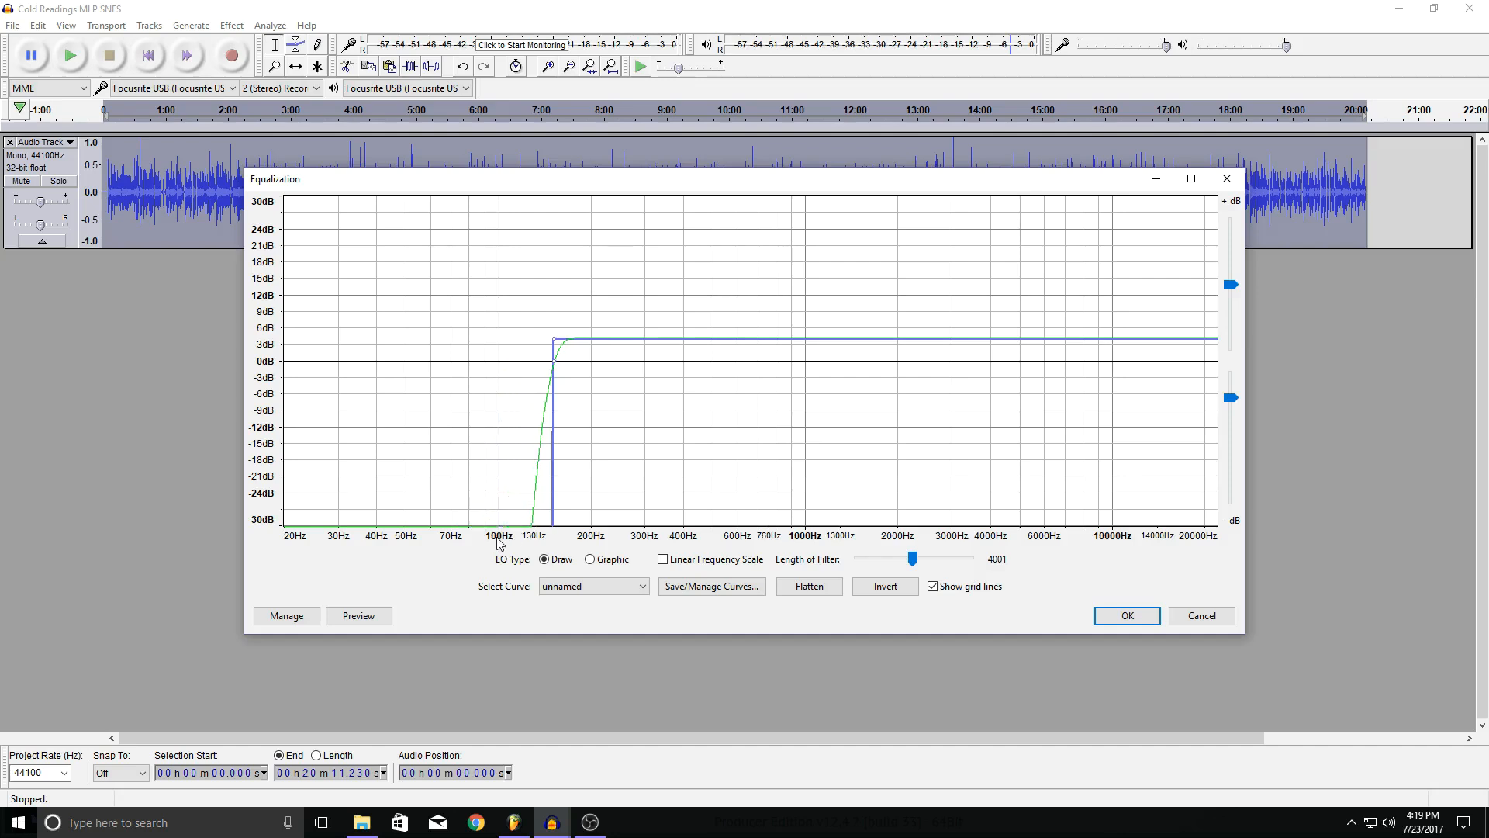
mouse_move(555, 345)
mouse_down()
mouse_move(532, 346)
mouse_move(532, 362)
mouse_up()
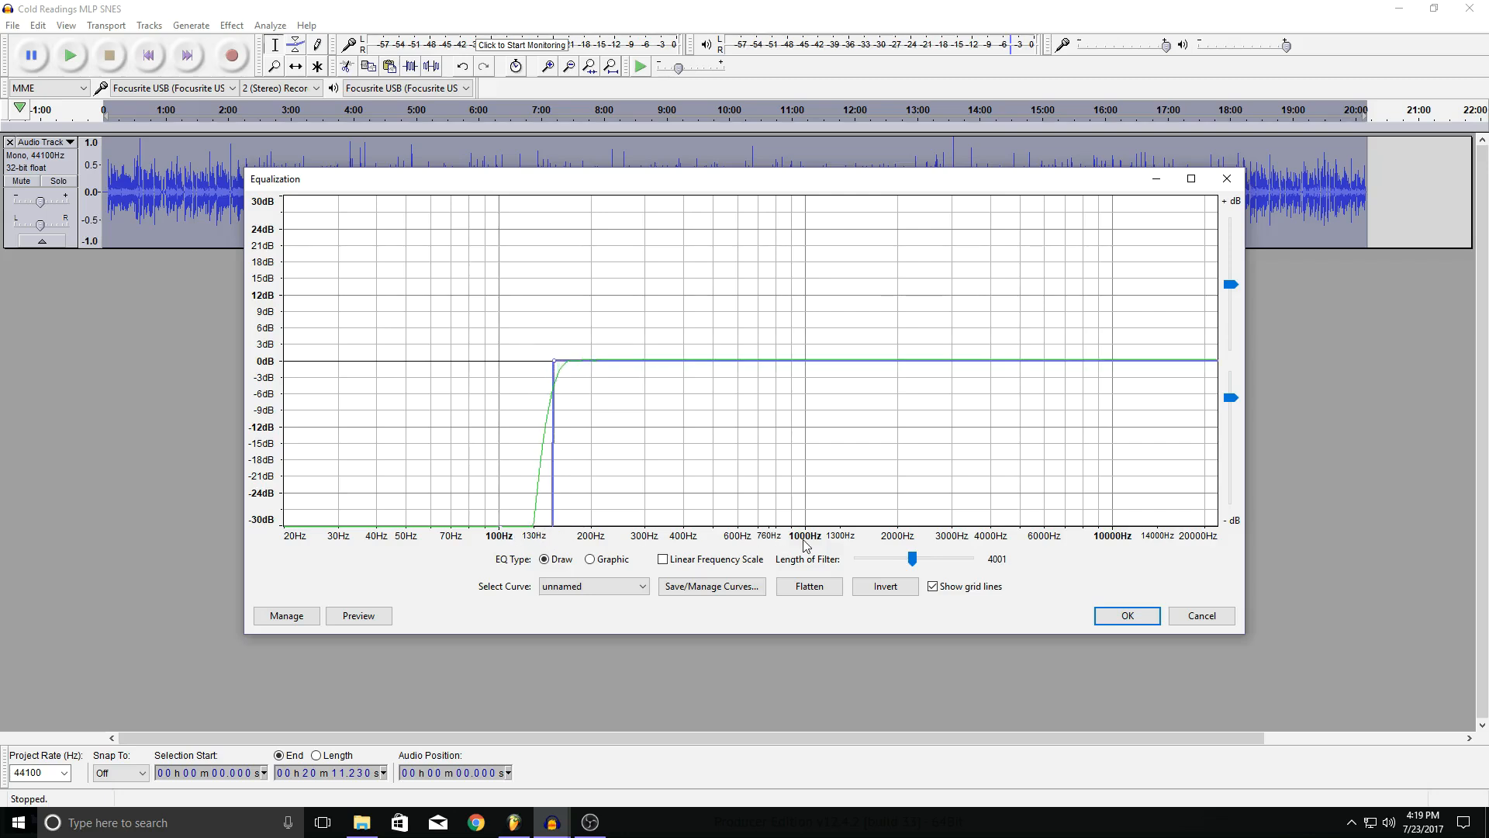
Apply the bass-cut equalization, play the recording from the track start to check it, and stop playback.
click(1127, 615)
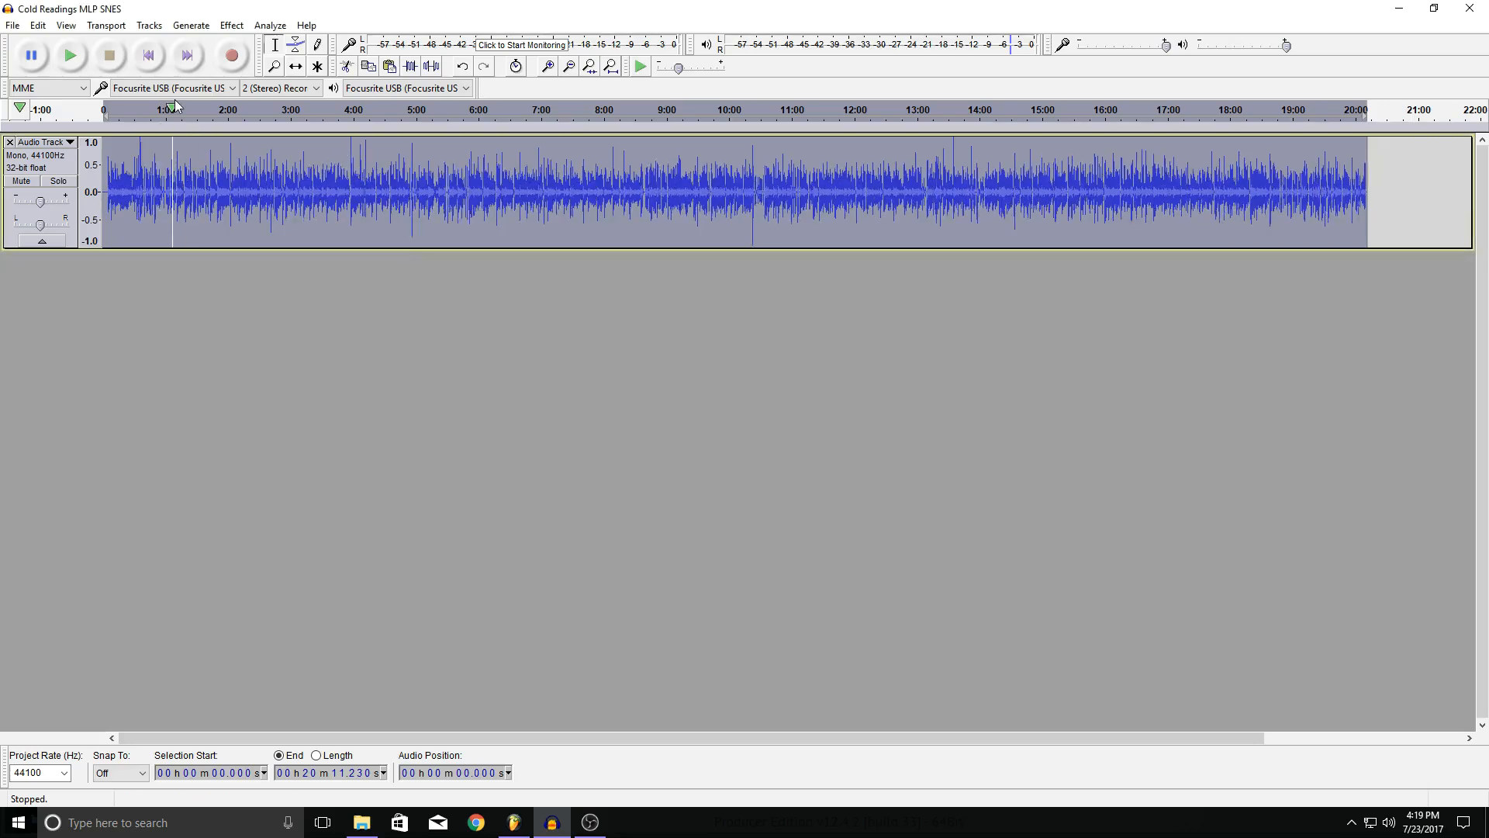
click(149, 59)
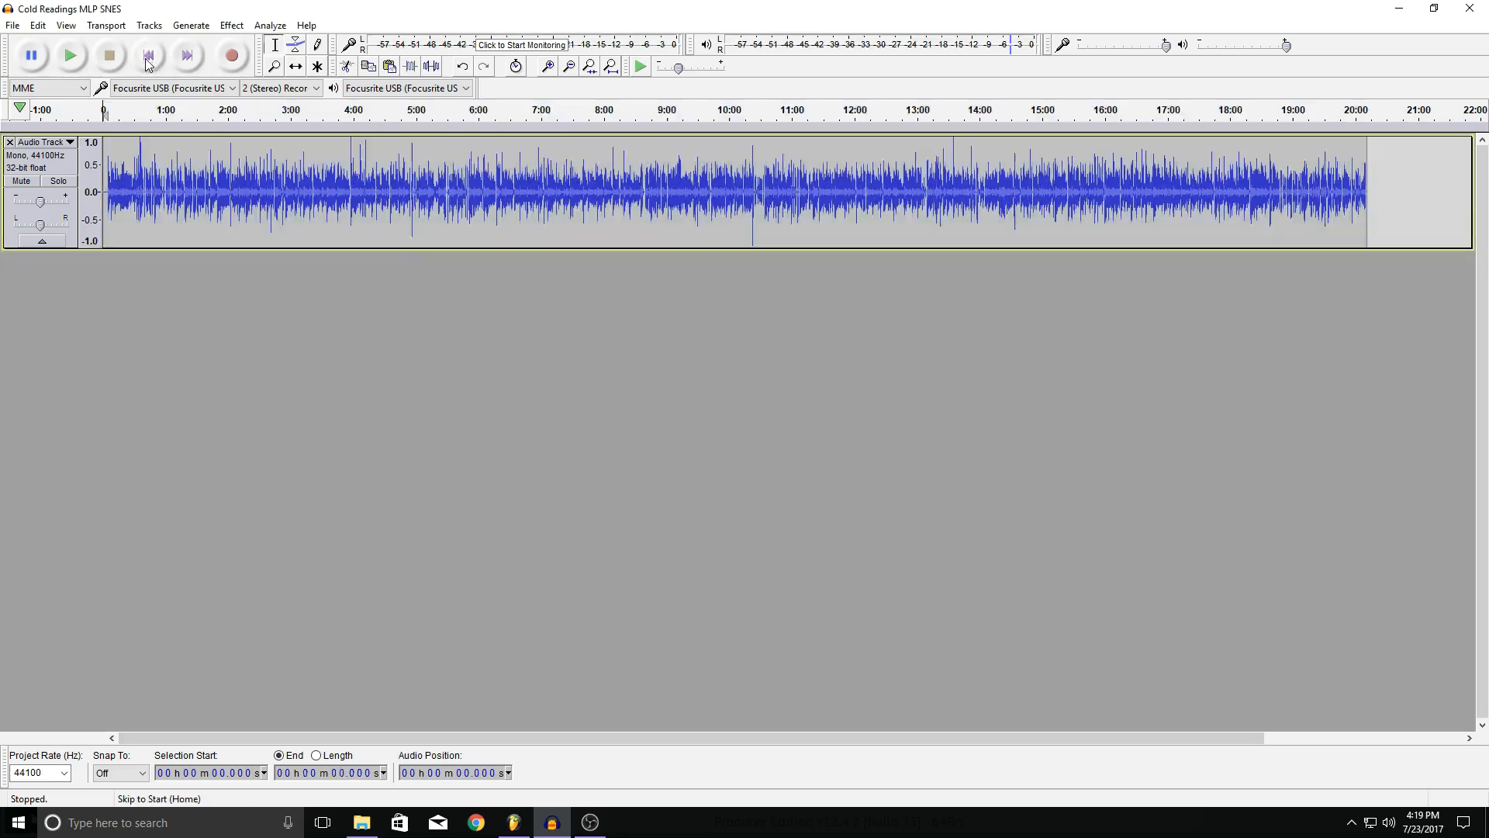
click(106, 125)
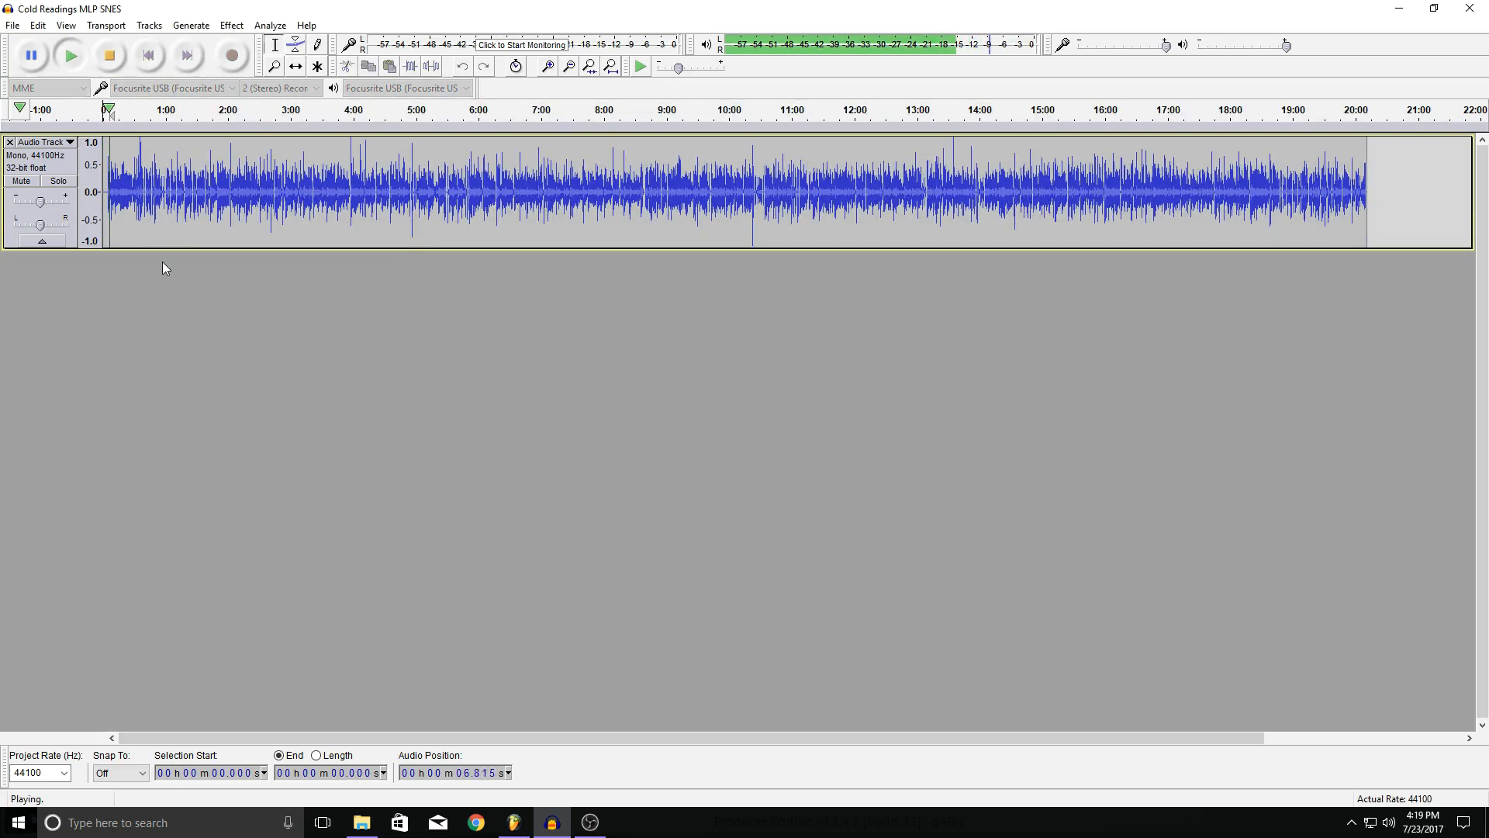
click(113, 54)
Apply the Treble Cut equalization curve to the whole track with its corner moved to about 2000 Hz, and play the result.
key(ctrl+a)
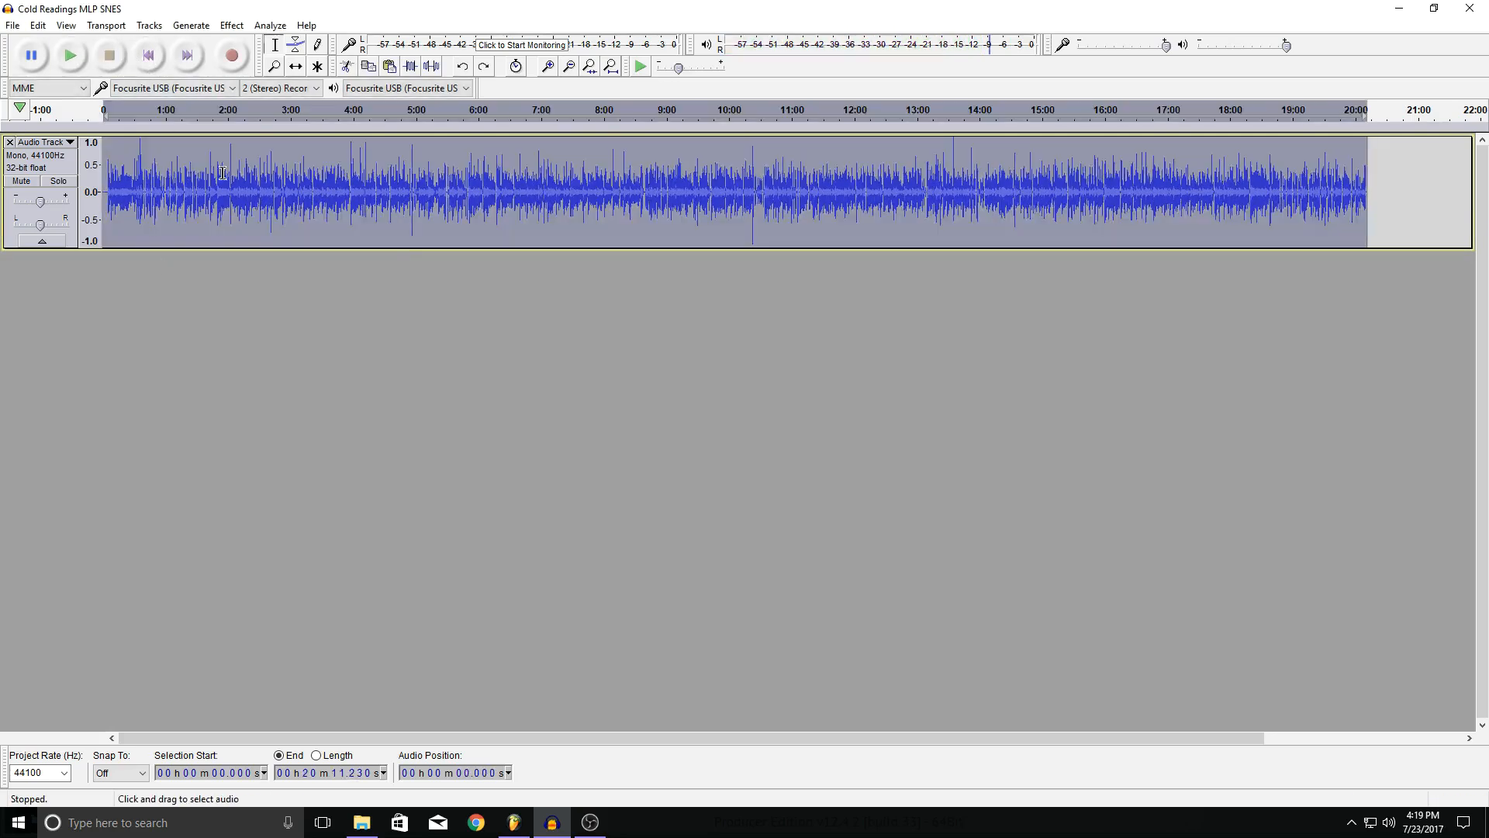
click(234, 26)
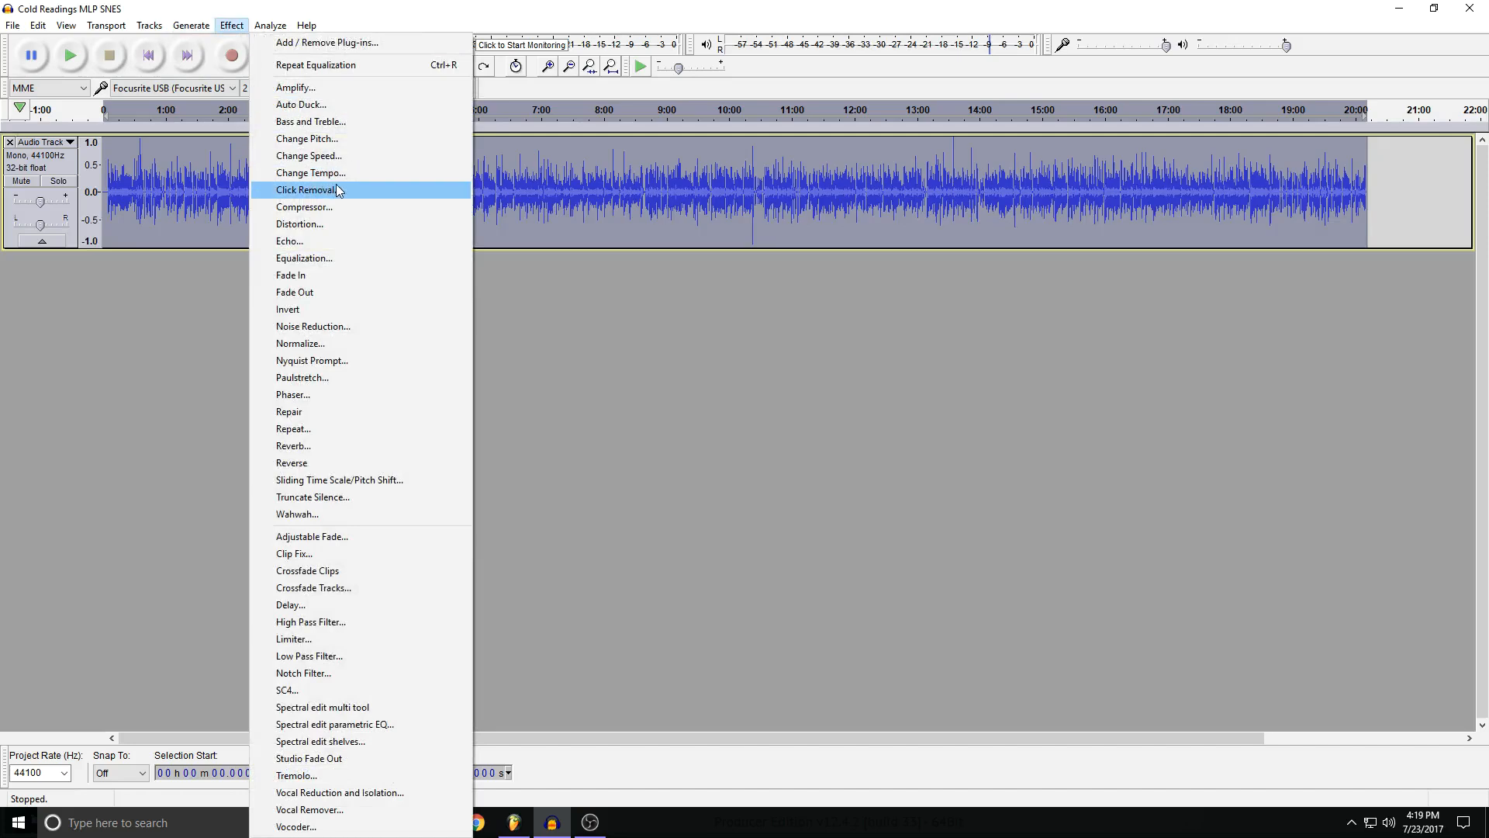
click(338, 259)
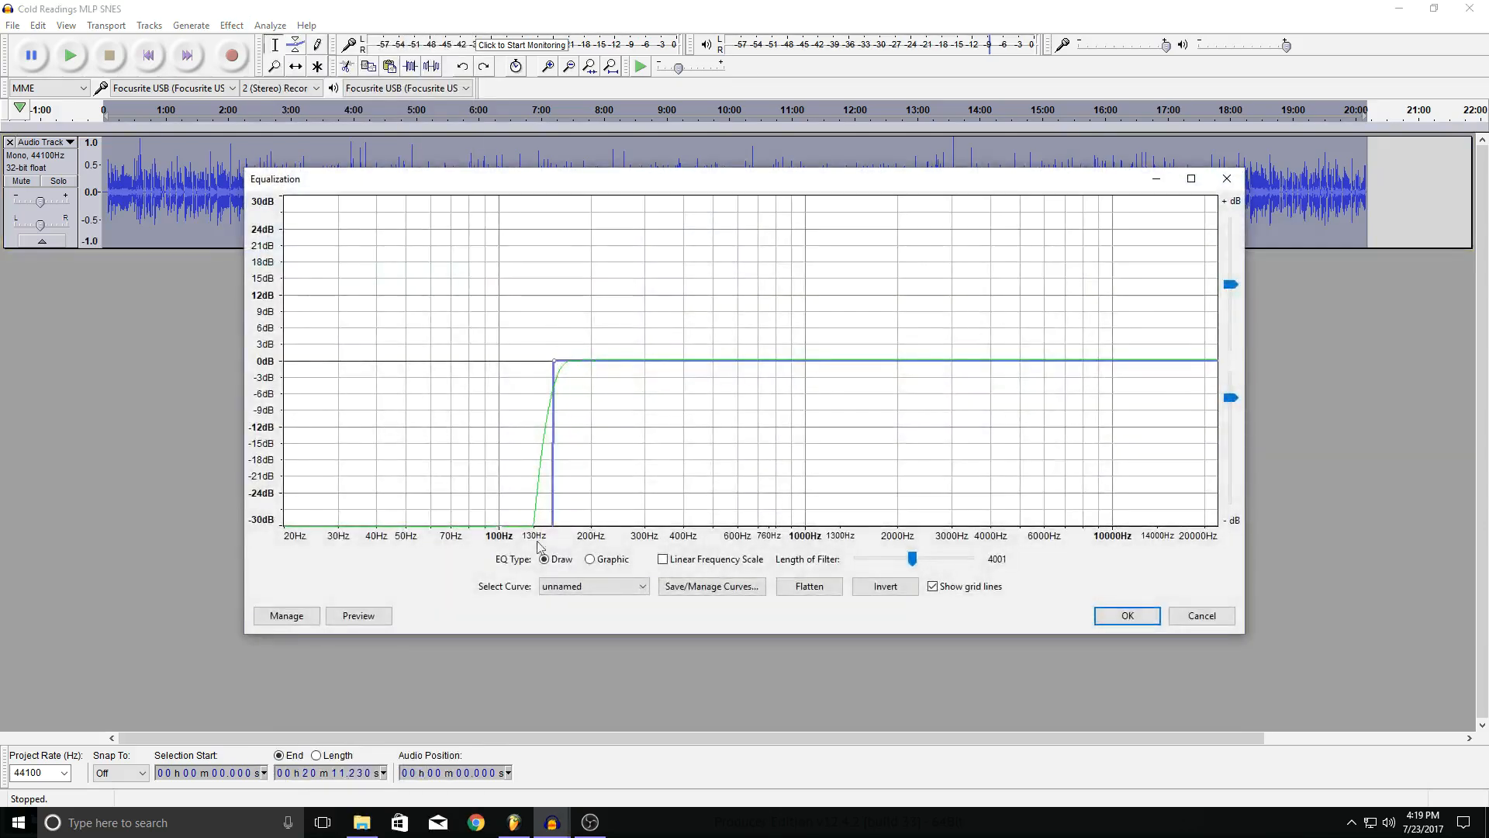
click(577, 587)
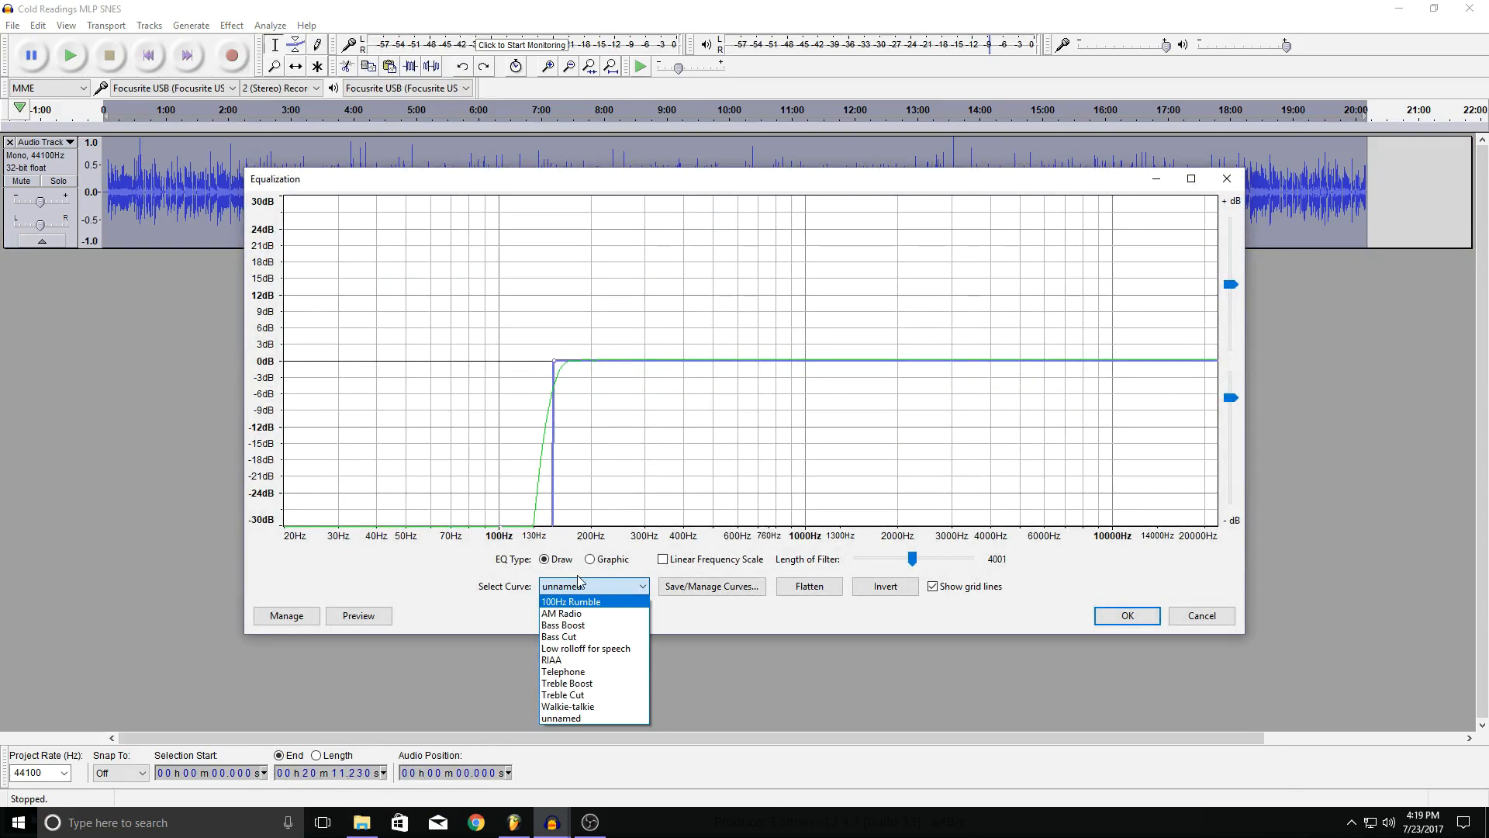
click(628, 694)
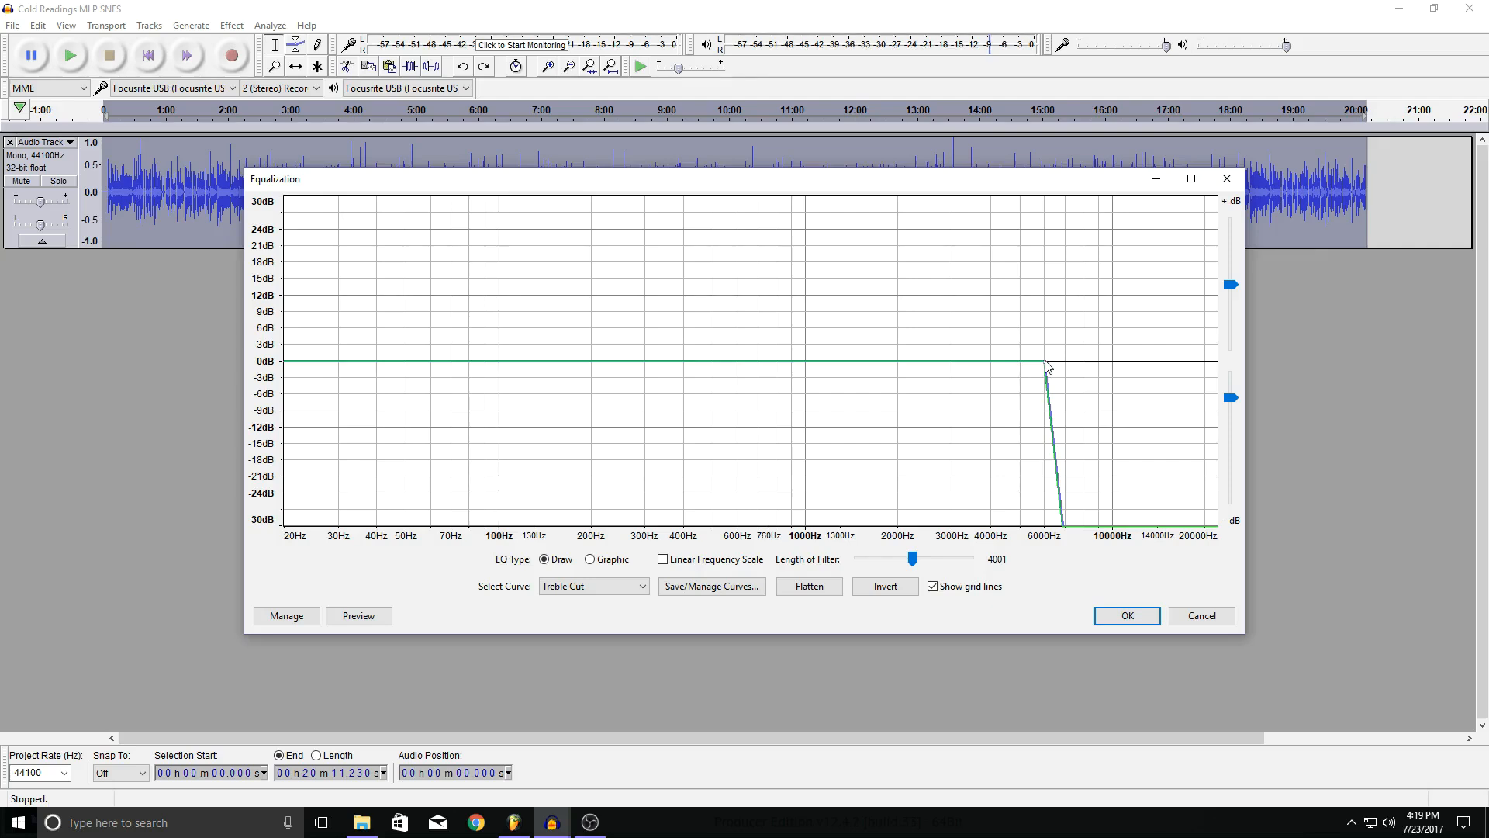
drag(1044, 362, 899, 362)
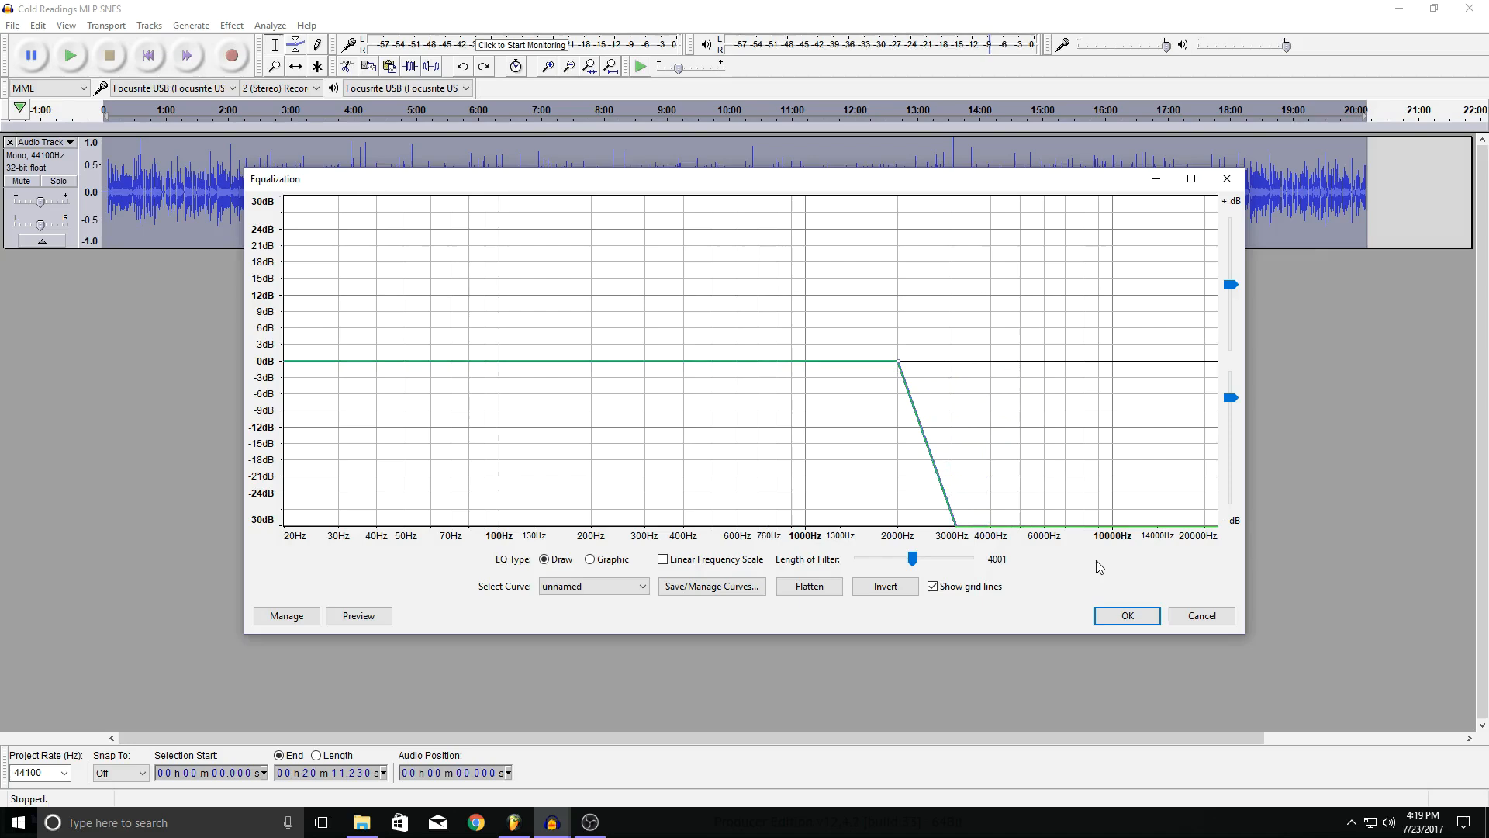
click(1114, 615)
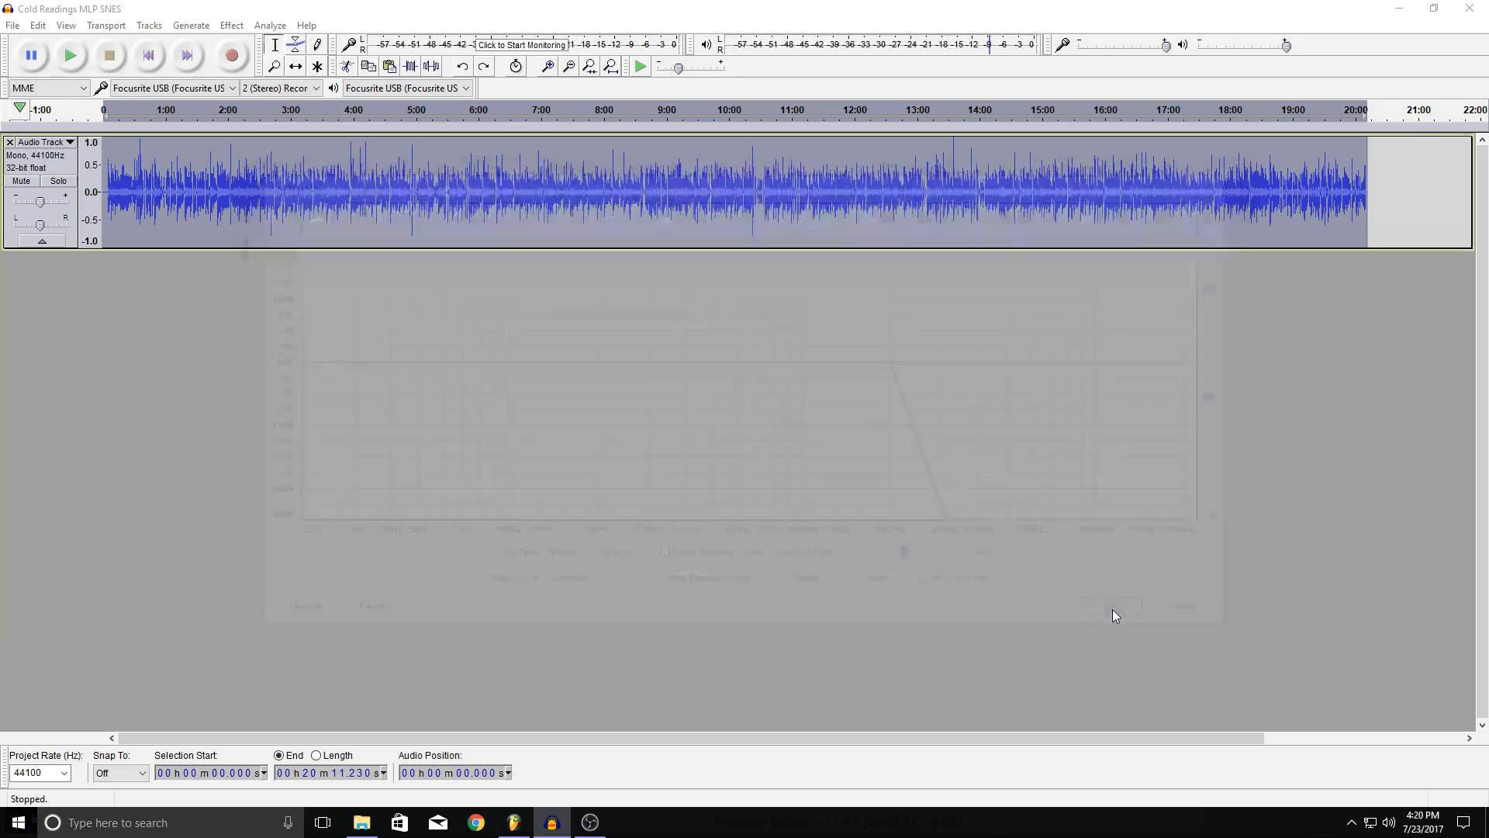
key(space)
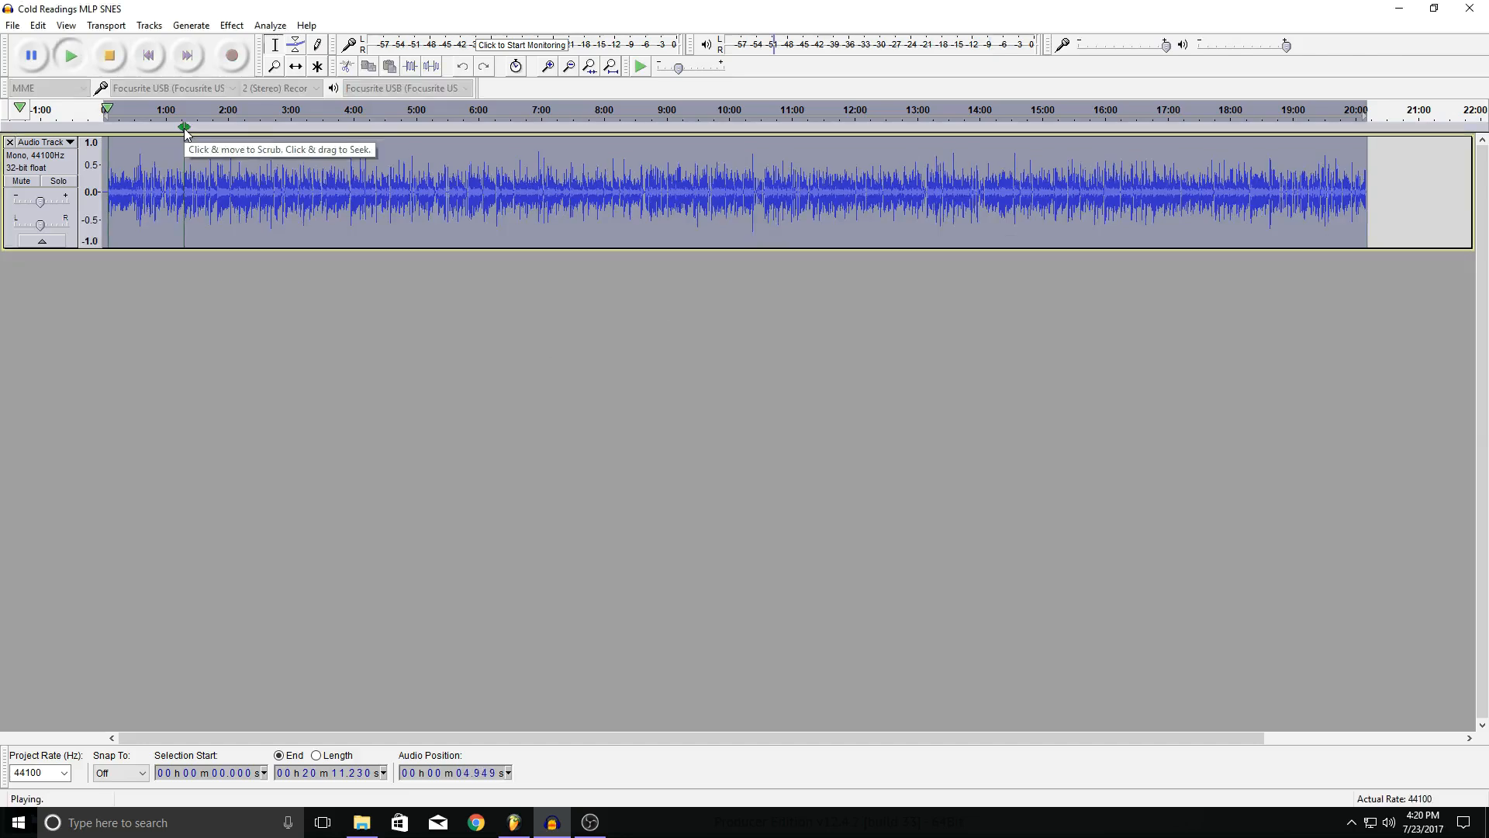
Stop playback, examine the file formats offered for exporting the audio, and leave the export without saving.
key(space)
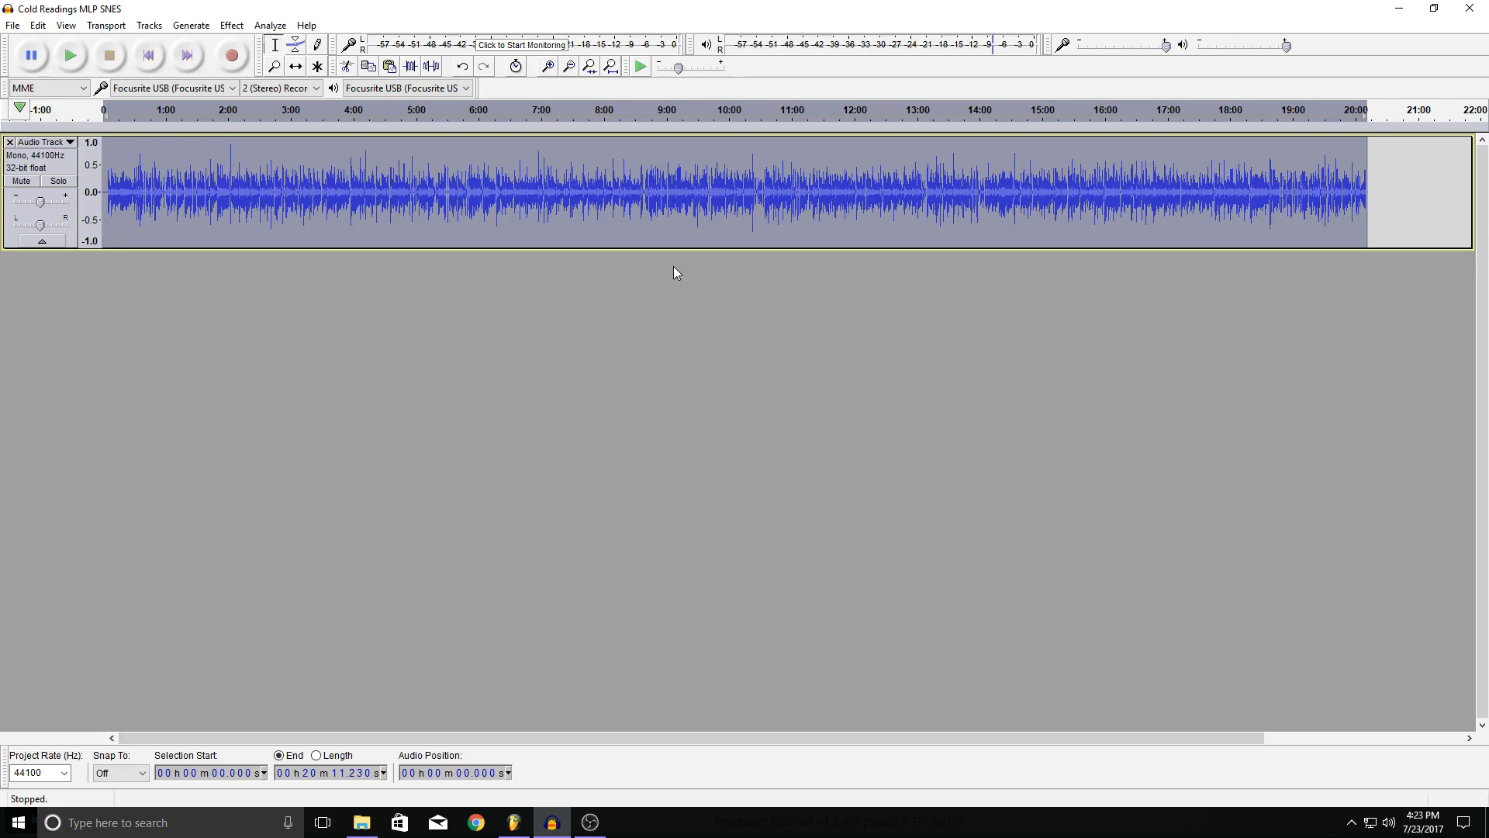
click(13, 26)
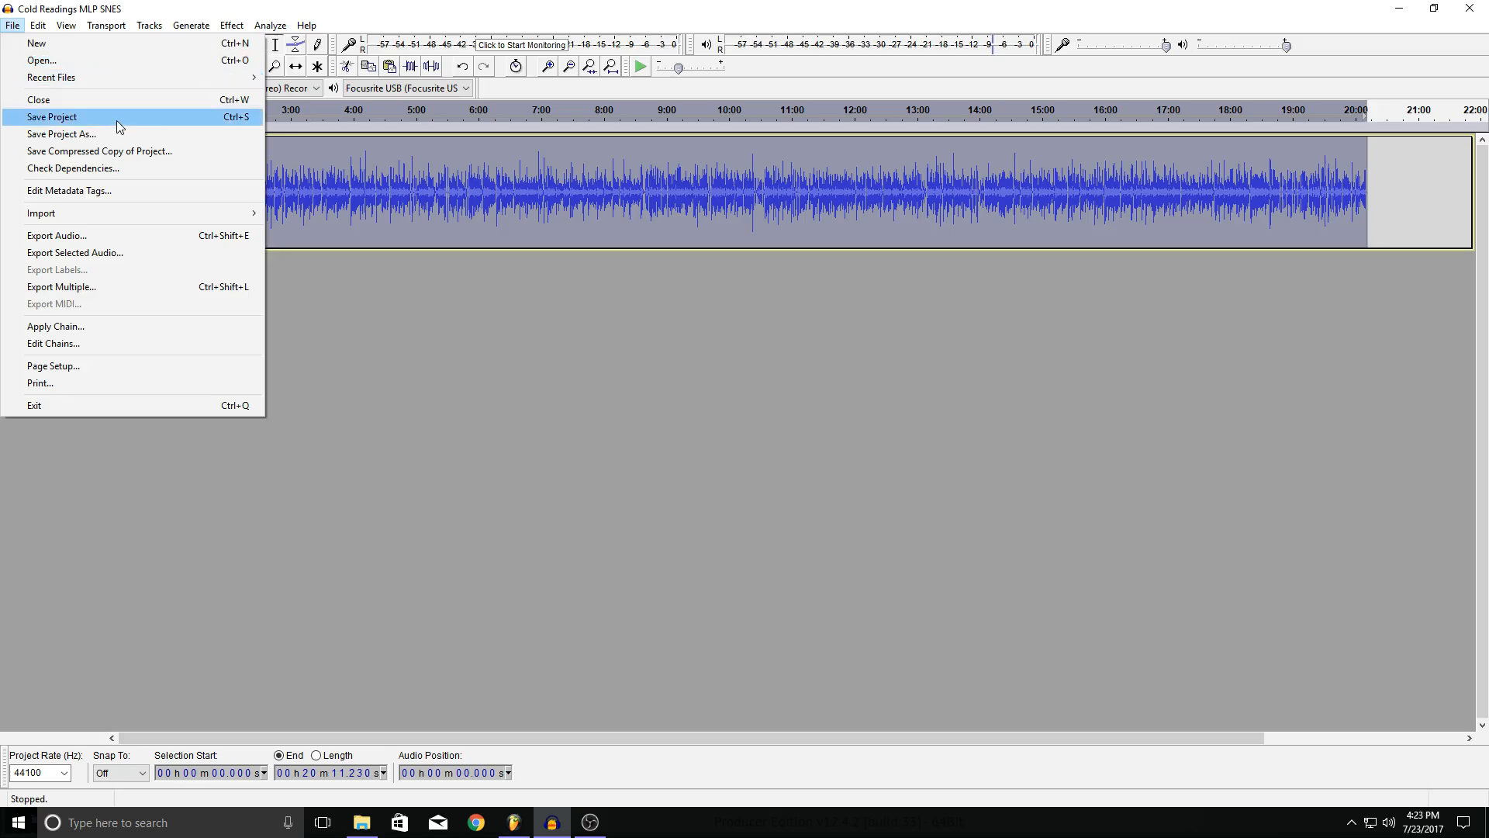
click(127, 233)
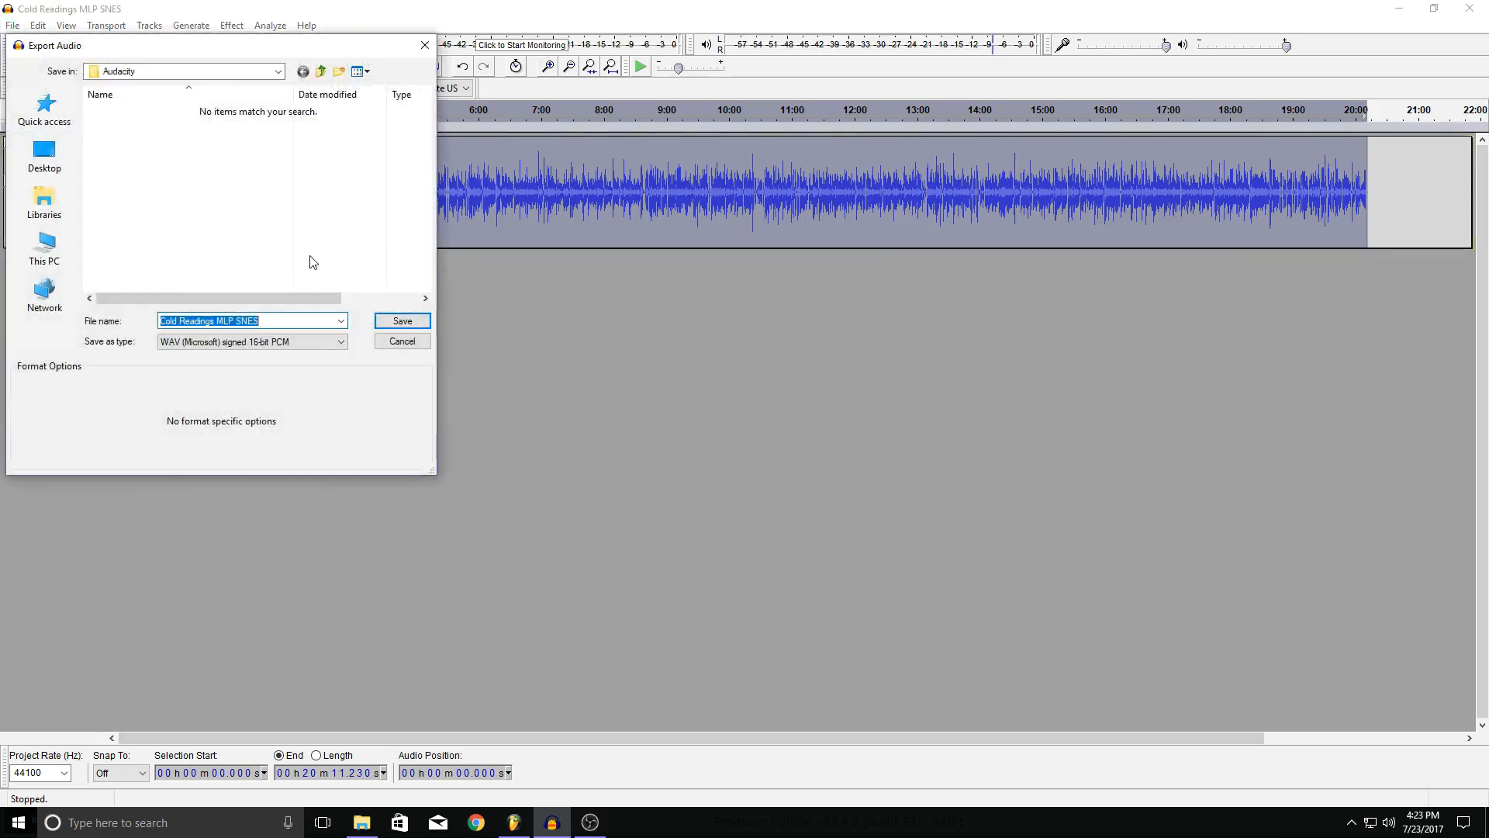
click(319, 344)
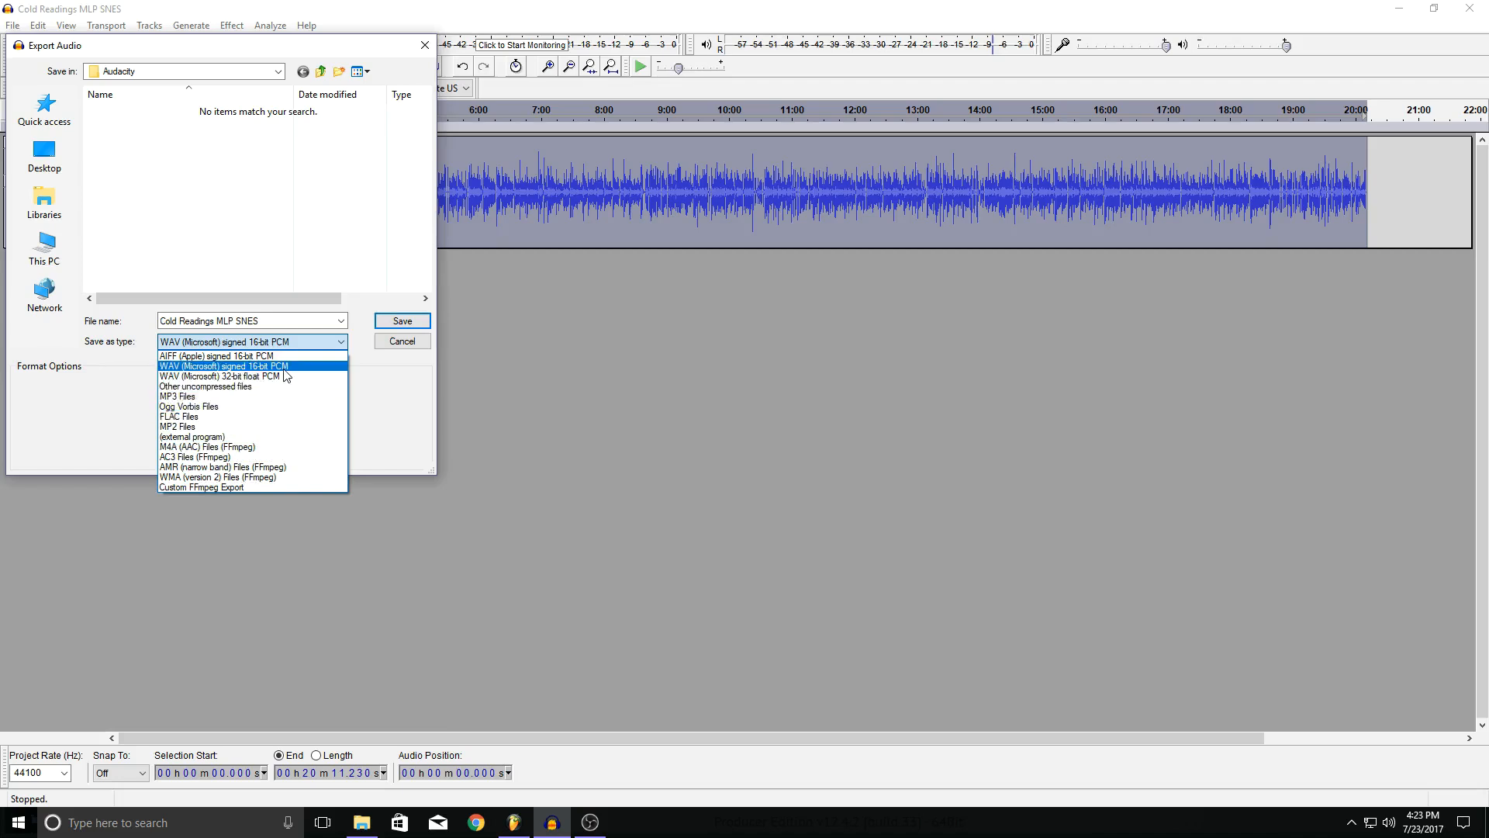
click(396, 400)
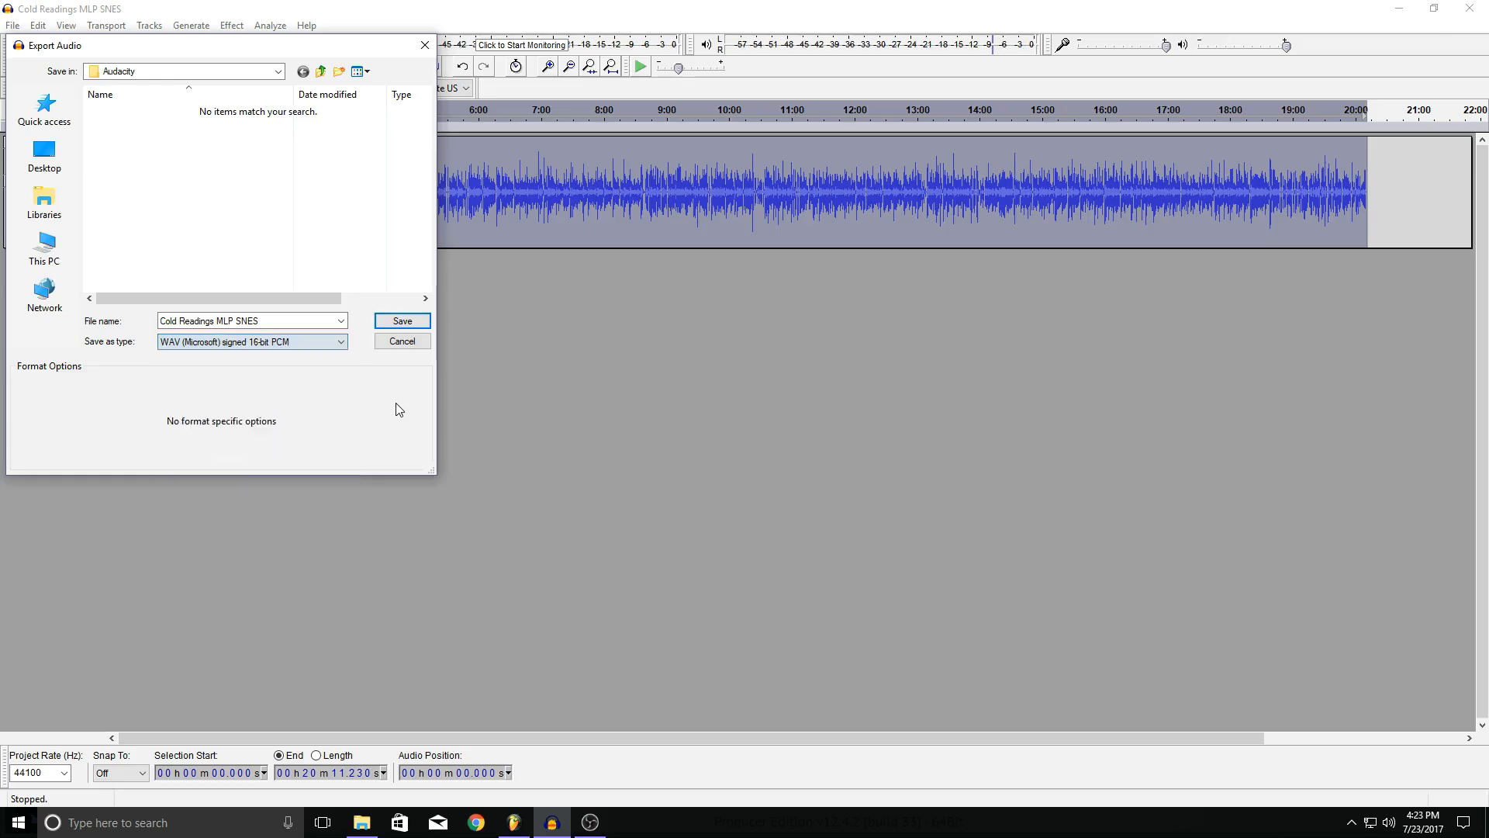
click(401, 342)
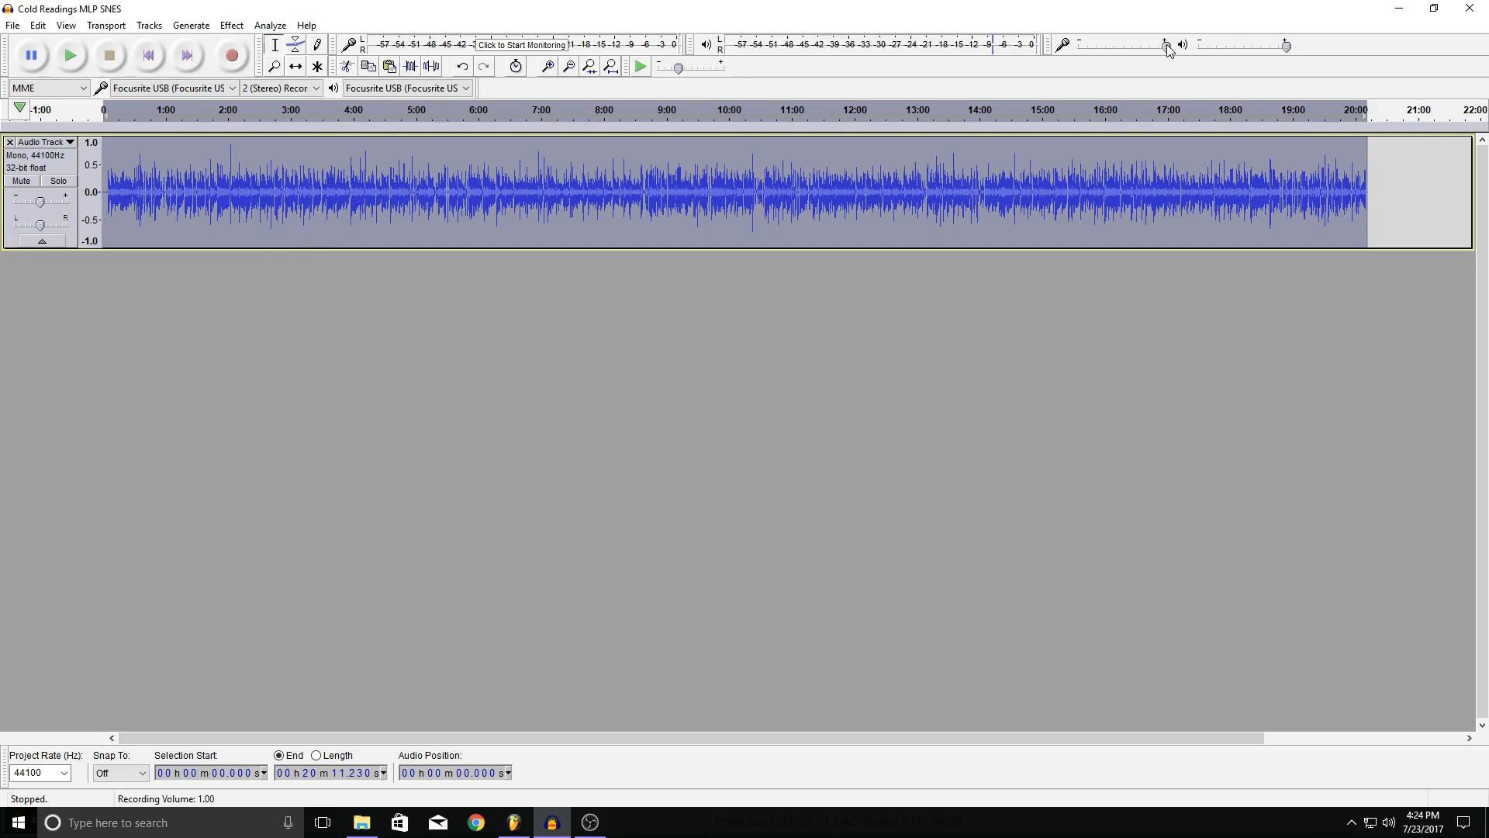
Try lowering the recording volume to 0.98 and return it to 1.00.
mouse_move(1167, 45)
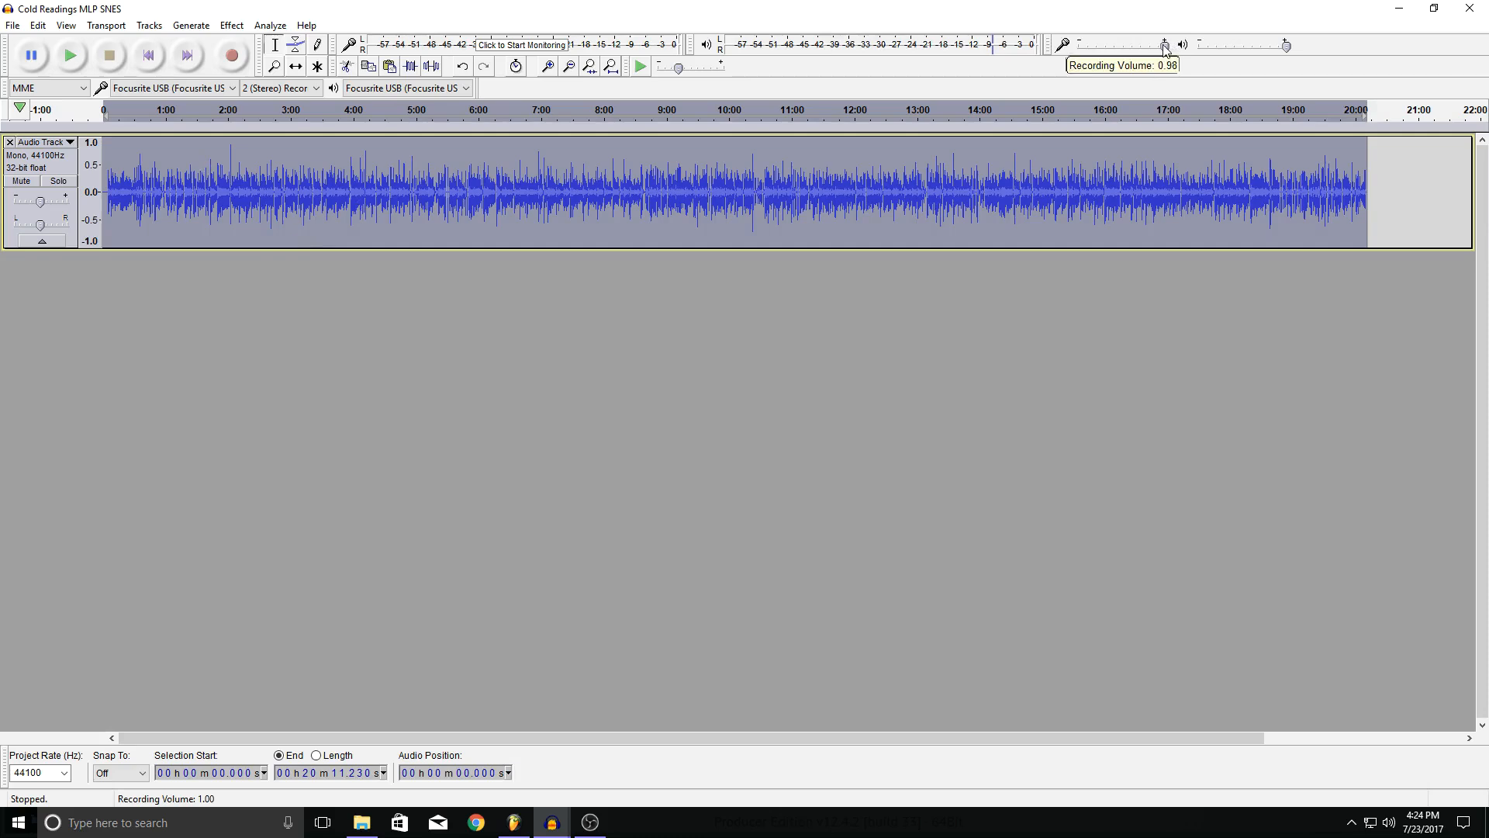
mouse_move(1168, 45)
mouse_down()
mouse_move(1126, 47)
mouse_move(1183, 49)
mouse_up()
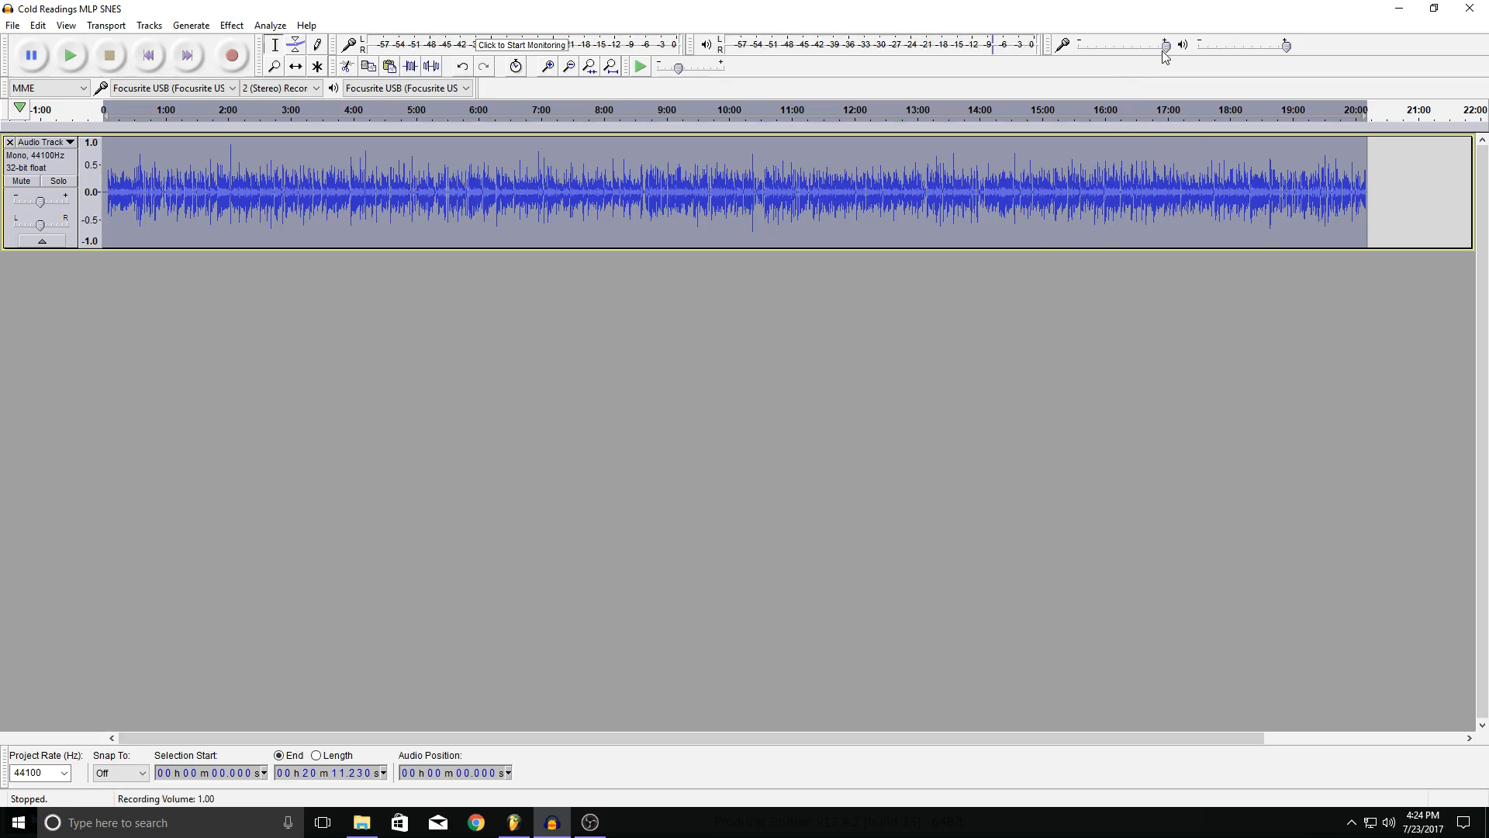
mouse_move(1165, 46)
mouse_down()
mouse_move(1126, 48)
mouse_move(1165, 47)
mouse_up()
Try adjusting the audio track's gain and pan, and return the gain to the middle and the pan to center.
drag(43, 204, 54, 204)
drag(37, 200, 37, 202)
mouse_move(42, 227)
mouse_down()
mouse_move(64, 227)
mouse_move(44, 229)
mouse_up()
mouse_move(40, 226)
mouse_down()
mouse_move(22, 228)
mouse_move(40, 225)
mouse_up()
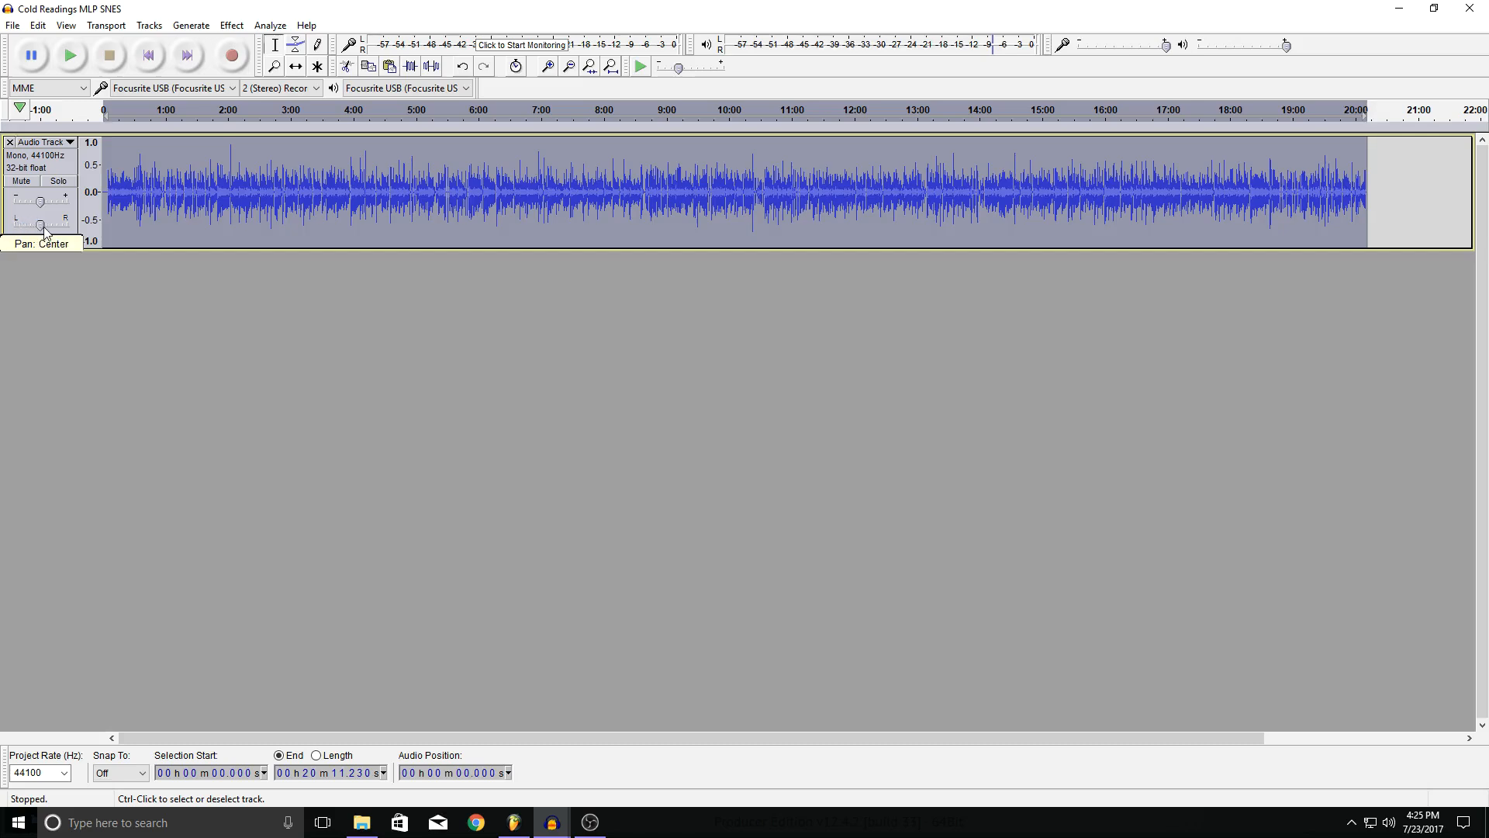